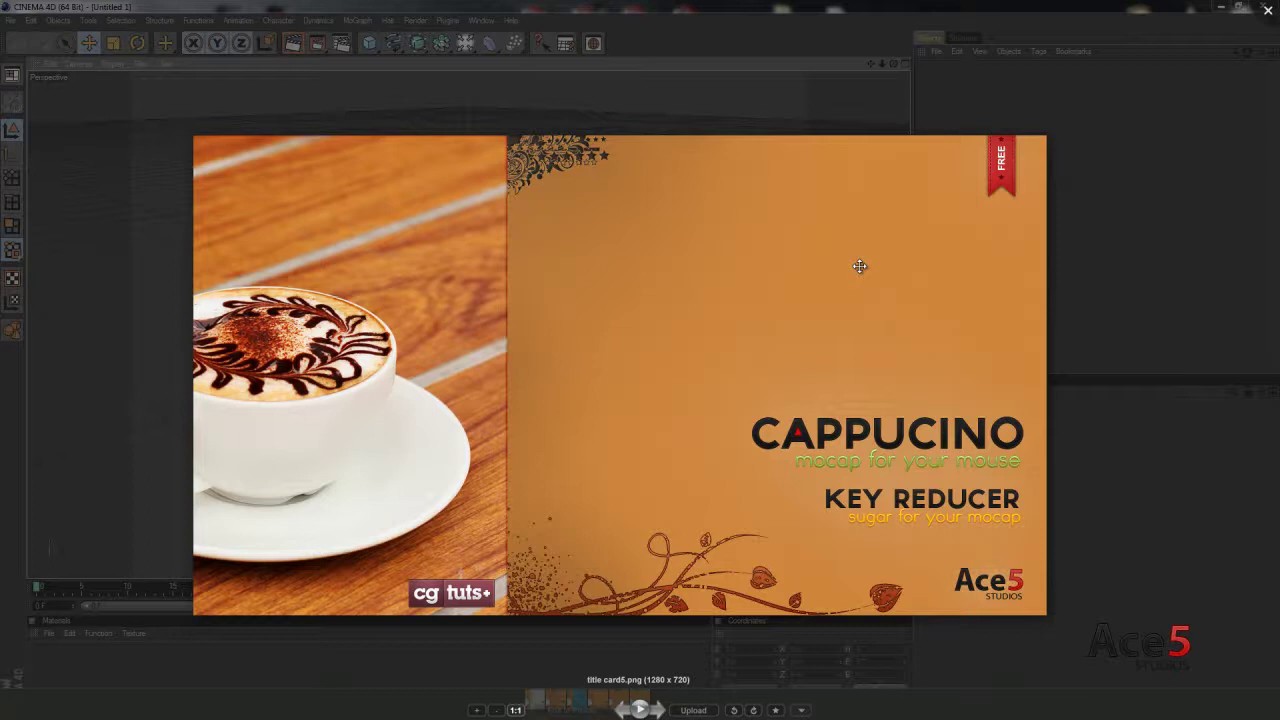
- Add a cube and move it to about X -230 m, Y -58 m, Z -260 m
click(916, 19)
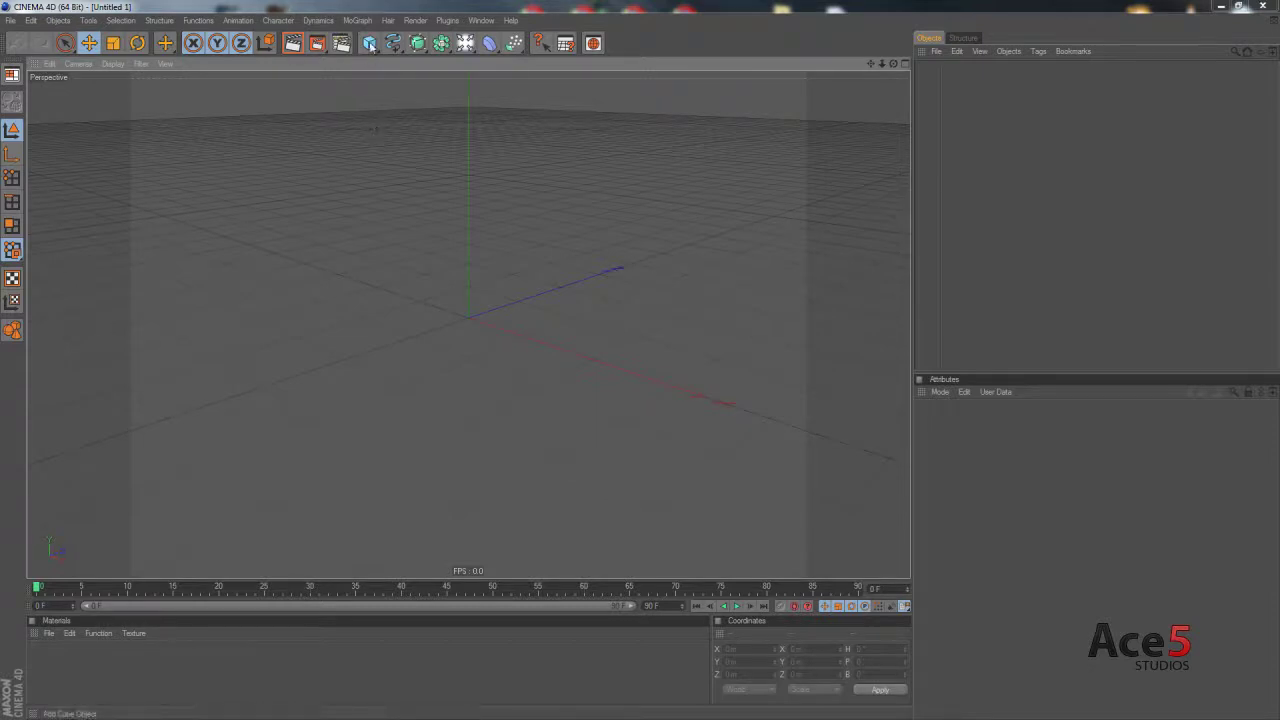
click(369, 44)
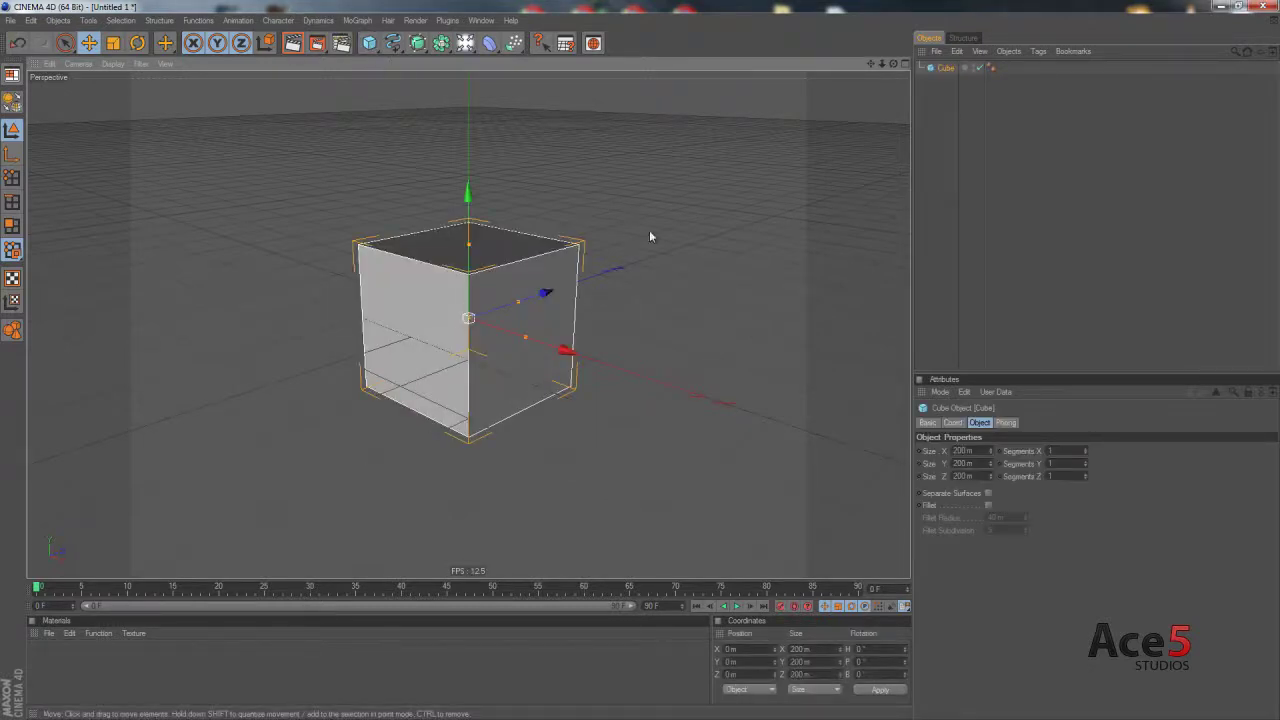
mouse_move(641, 318)
mouse_down()
mouse_move(609, 341)
mouse_move(637, 361)
mouse_move(645, 309)
mouse_up()
- Open the Cappucino motion recording tool from the character tools
click(481, 20)
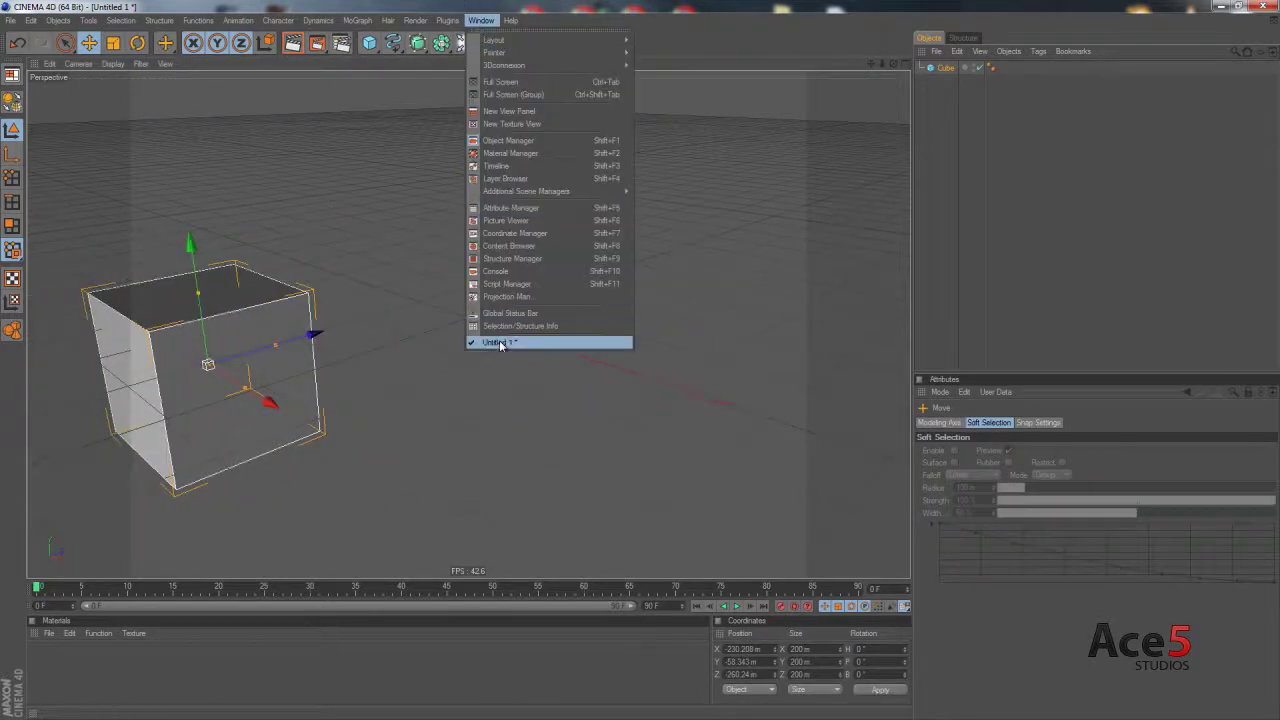
mouse_move(278, 20)
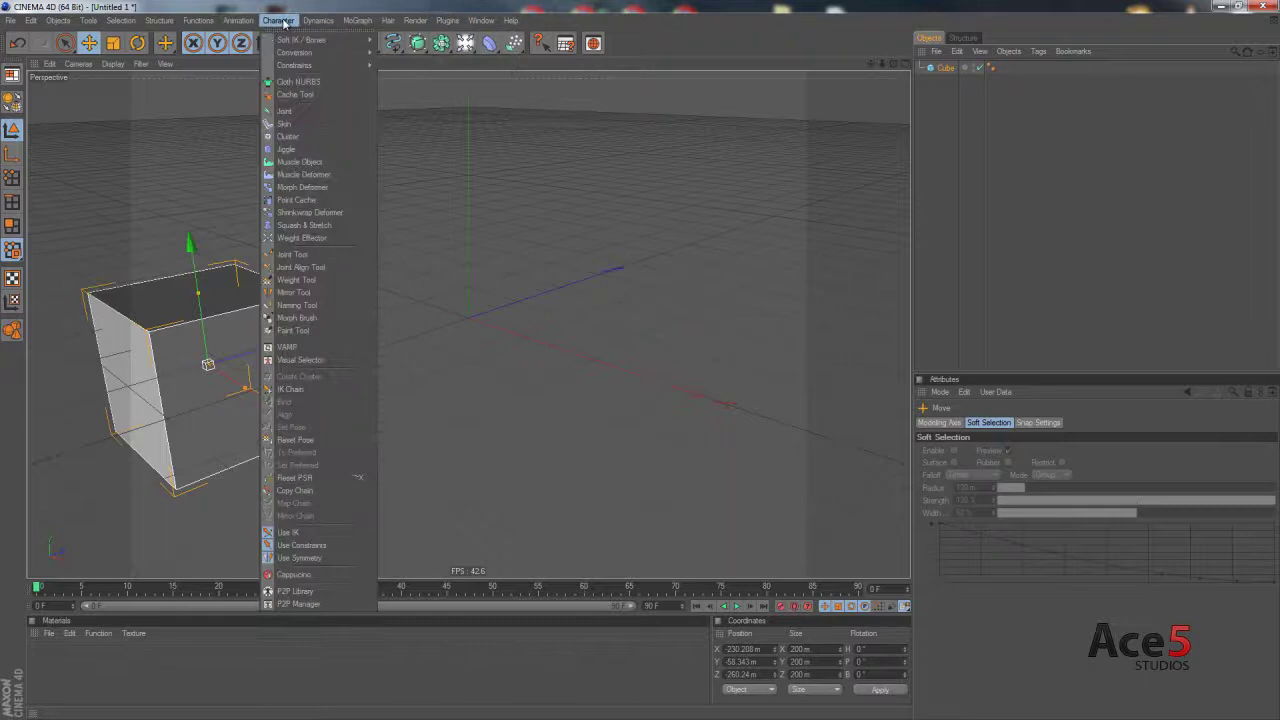
click(329, 574)
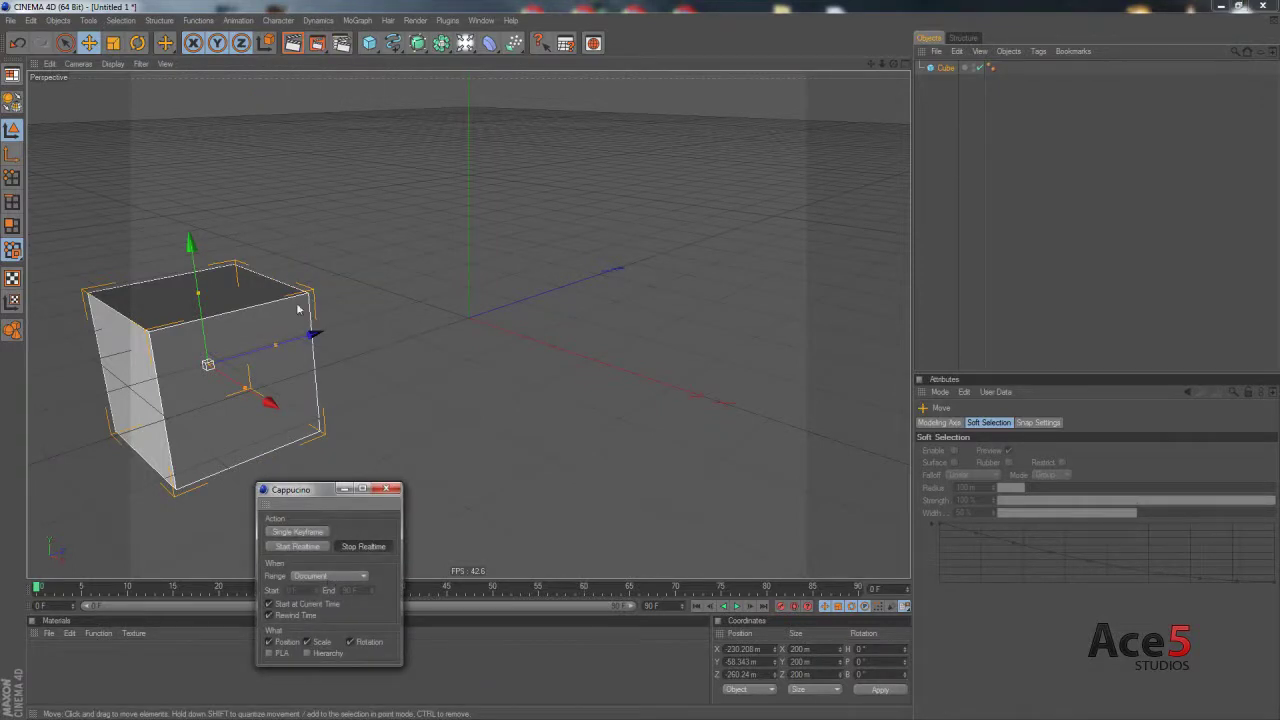
- Filter the Command Manager by "capp", execute the Cappucino command, and close the manager, keeping the Cappucino window beside the cube
key(shift+F12)
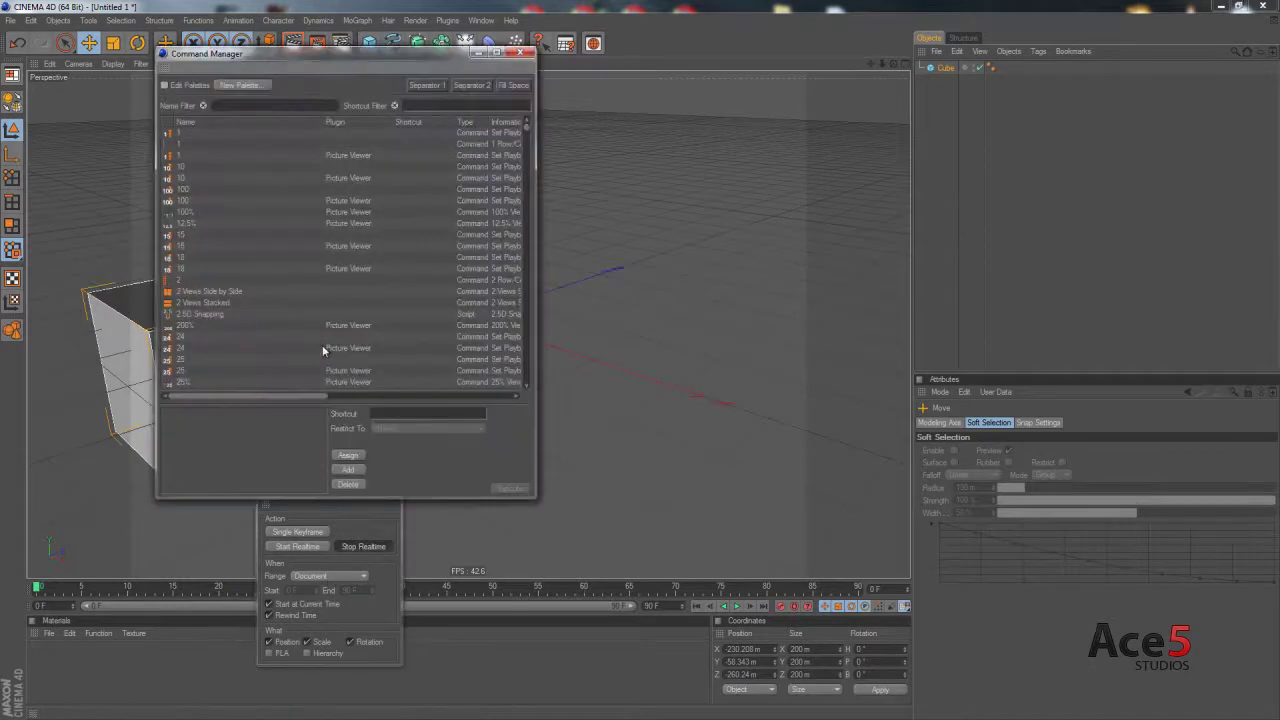
text(capp)
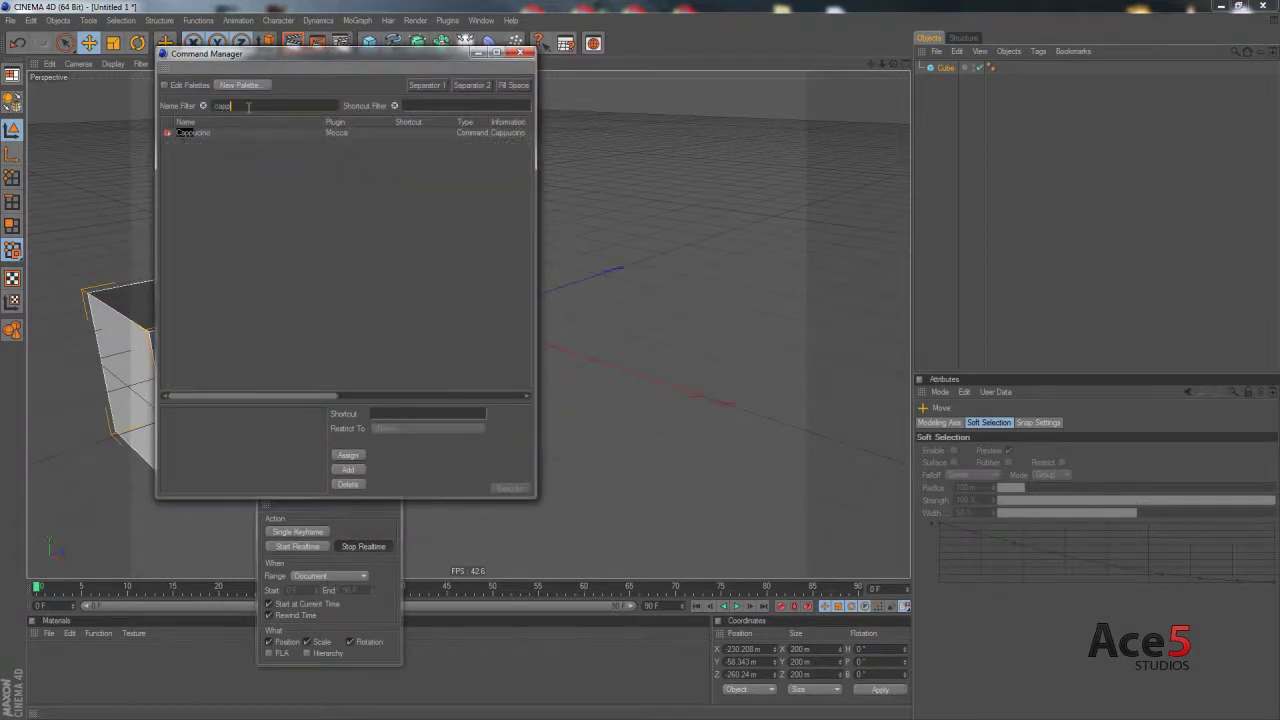
click(296, 135)
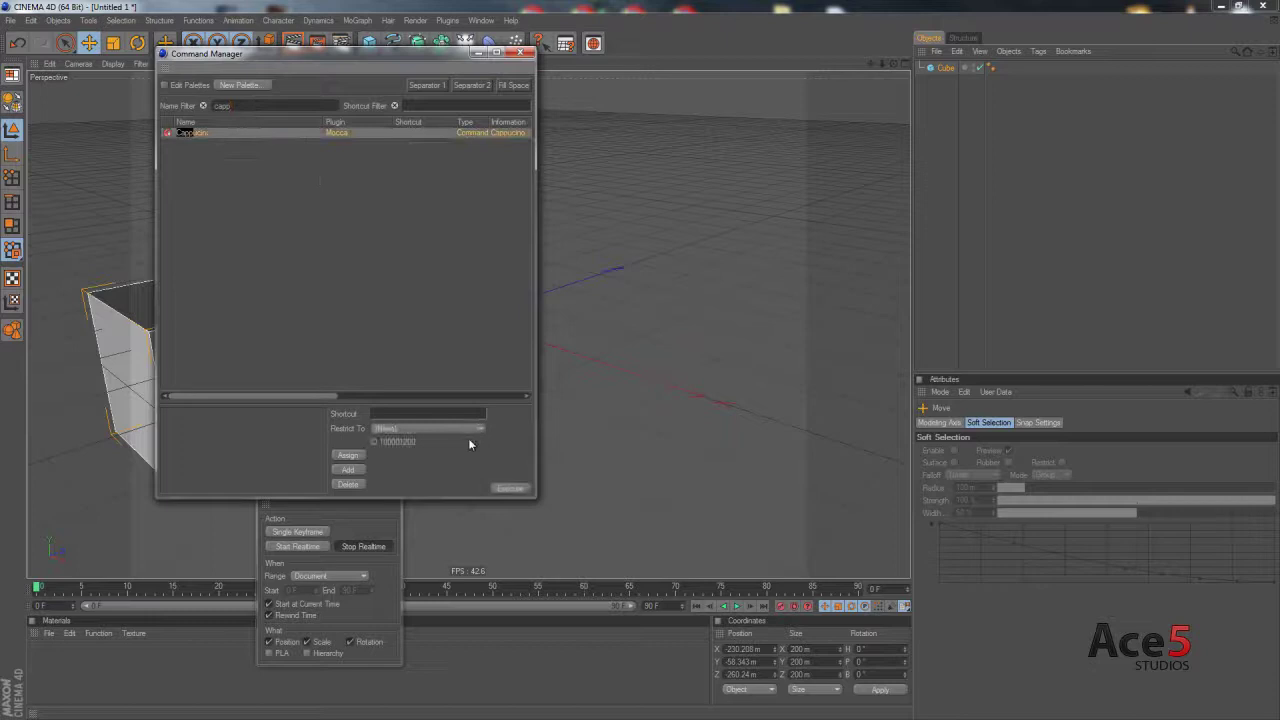
click(510, 488)
drag(307, 500, 740, 405)
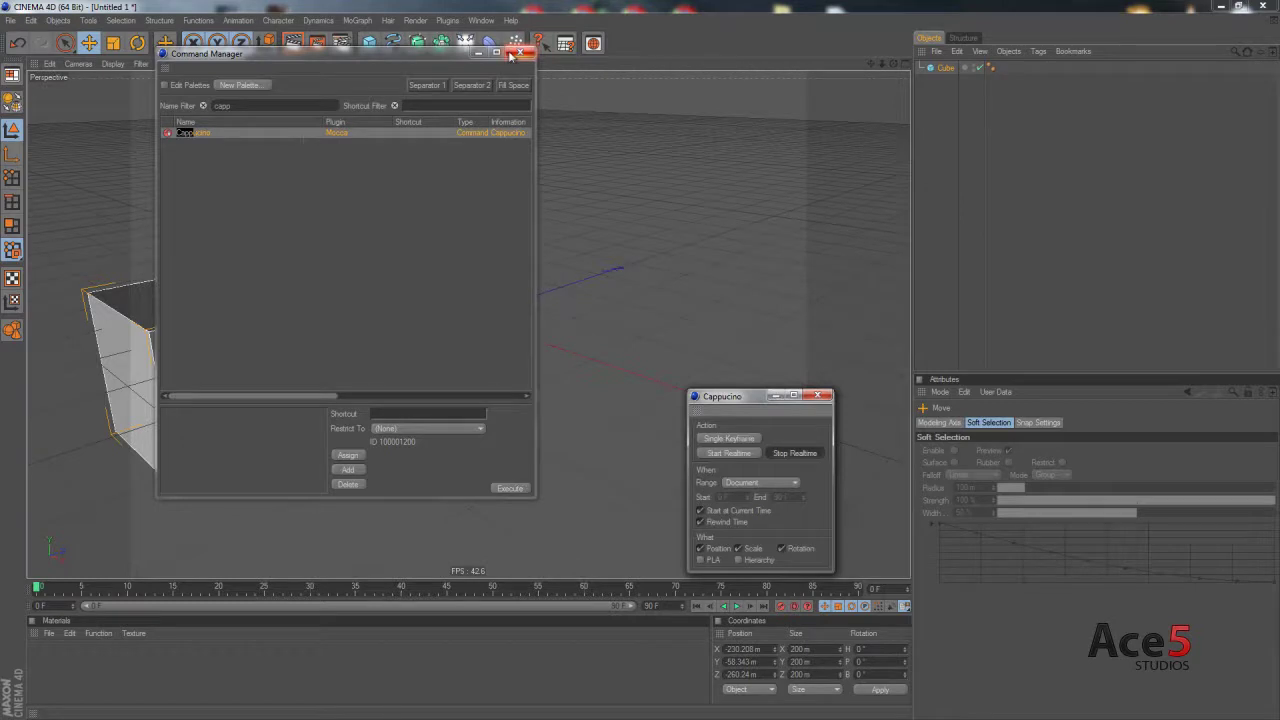
click(513, 53)
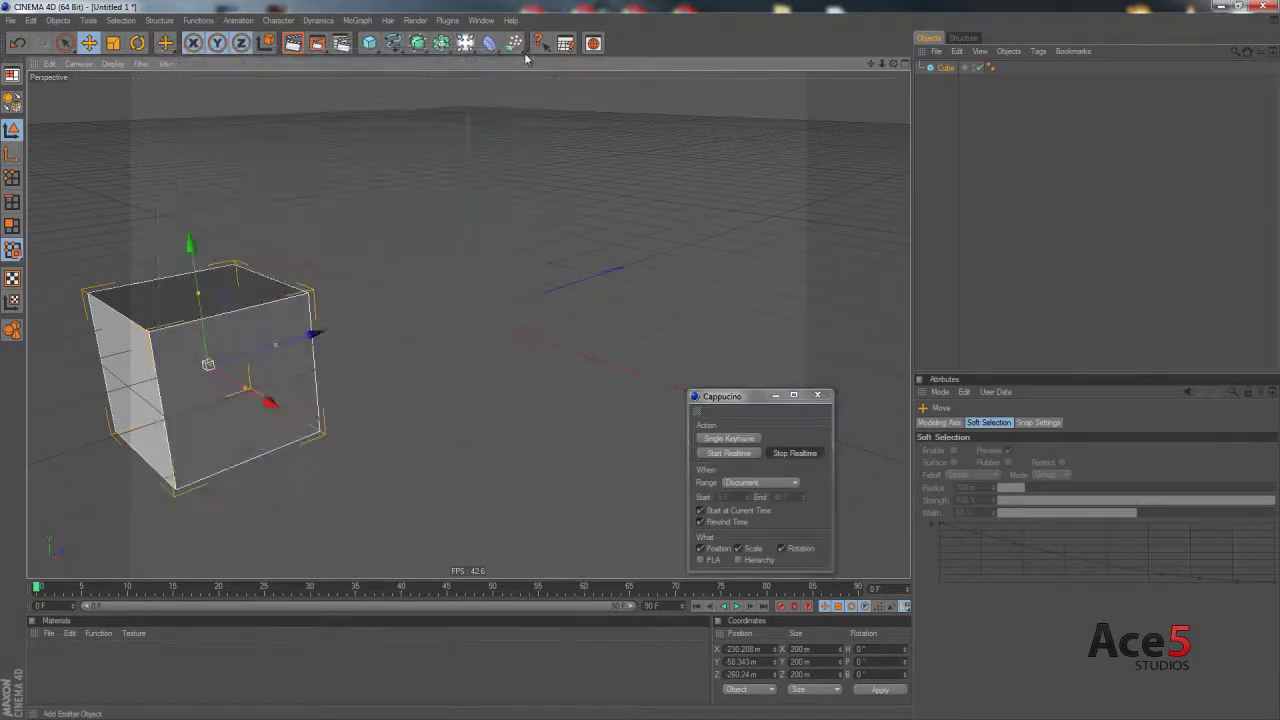
drag(748, 402, 771, 330)
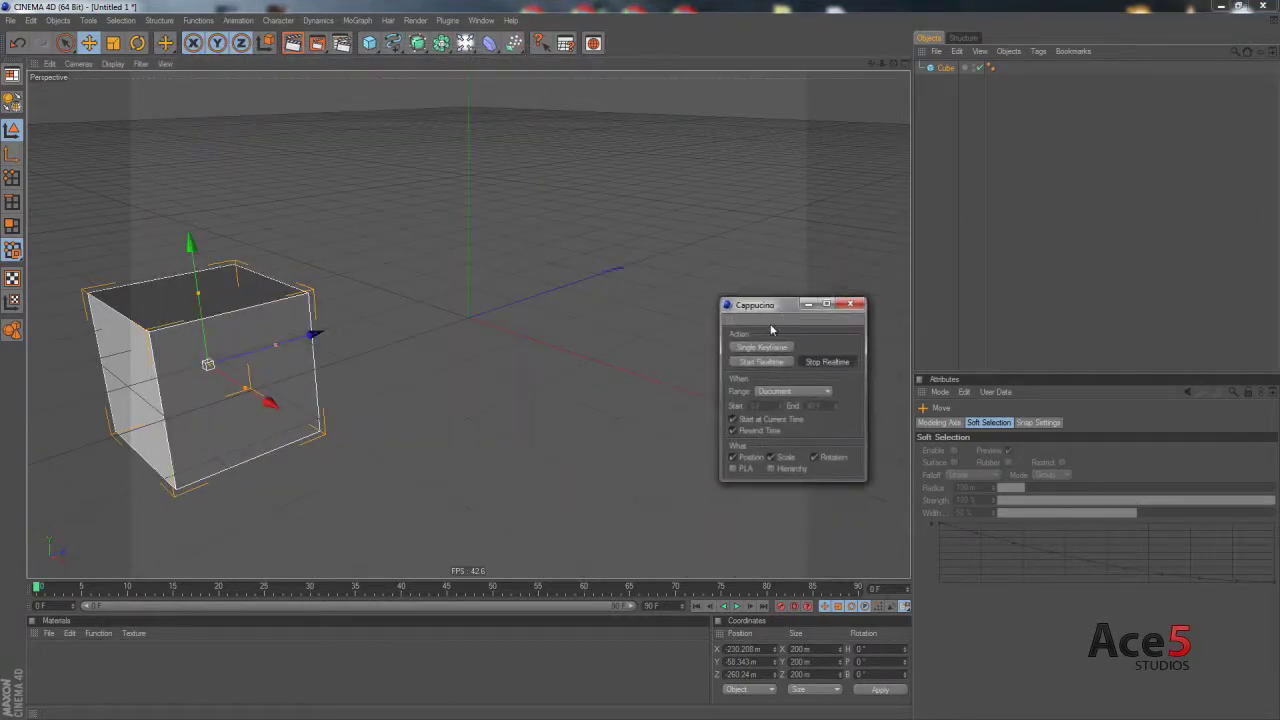
- Move the cube near the world origin, about X -14 m and Z 6 m, with its base at ground level
alt+drag(537, 297, 411, 415)
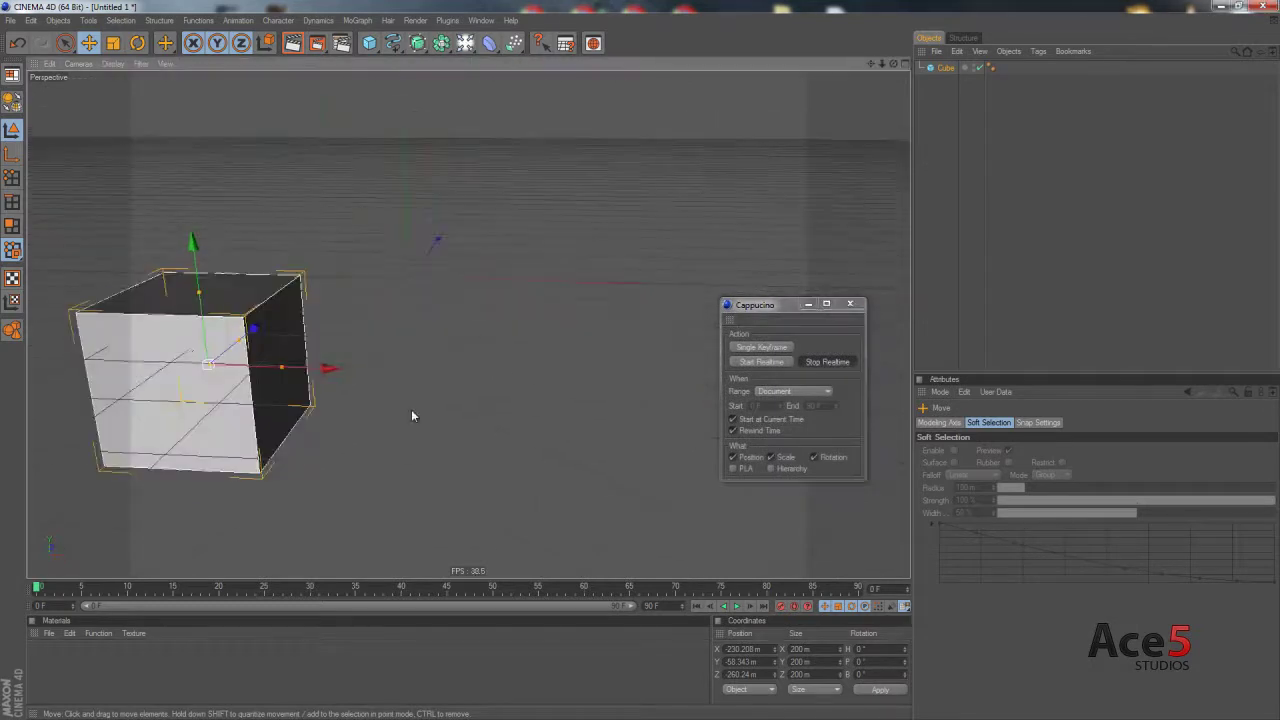
alt+drag(649, 360, 539, 346)
alt+drag(568, 385, 692, 371)
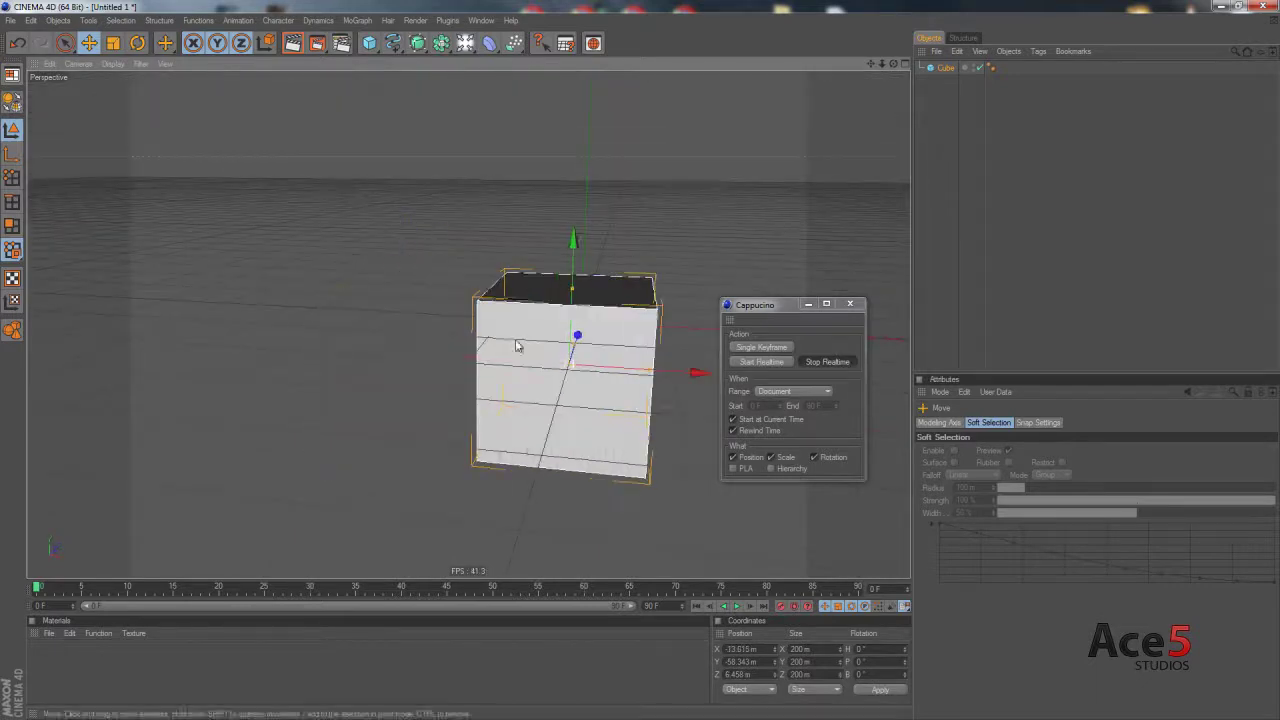
drag(570, 262, 577, 119)
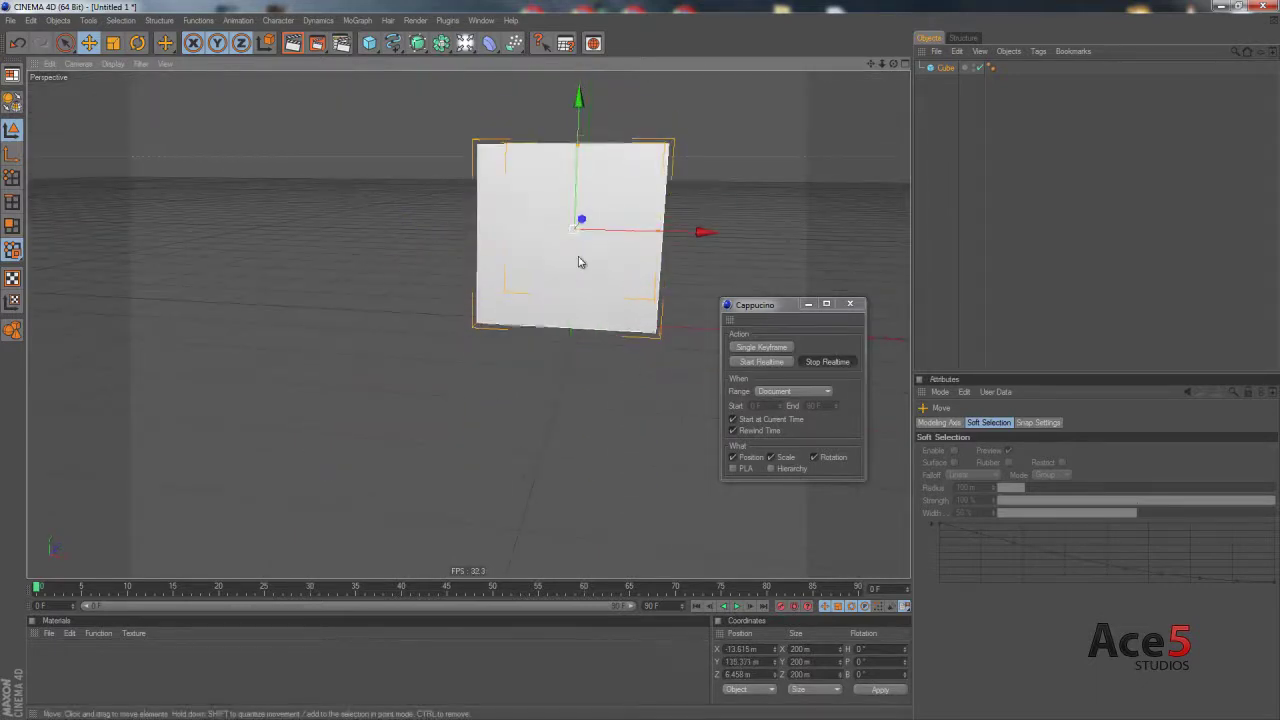
middle_click(580, 262)
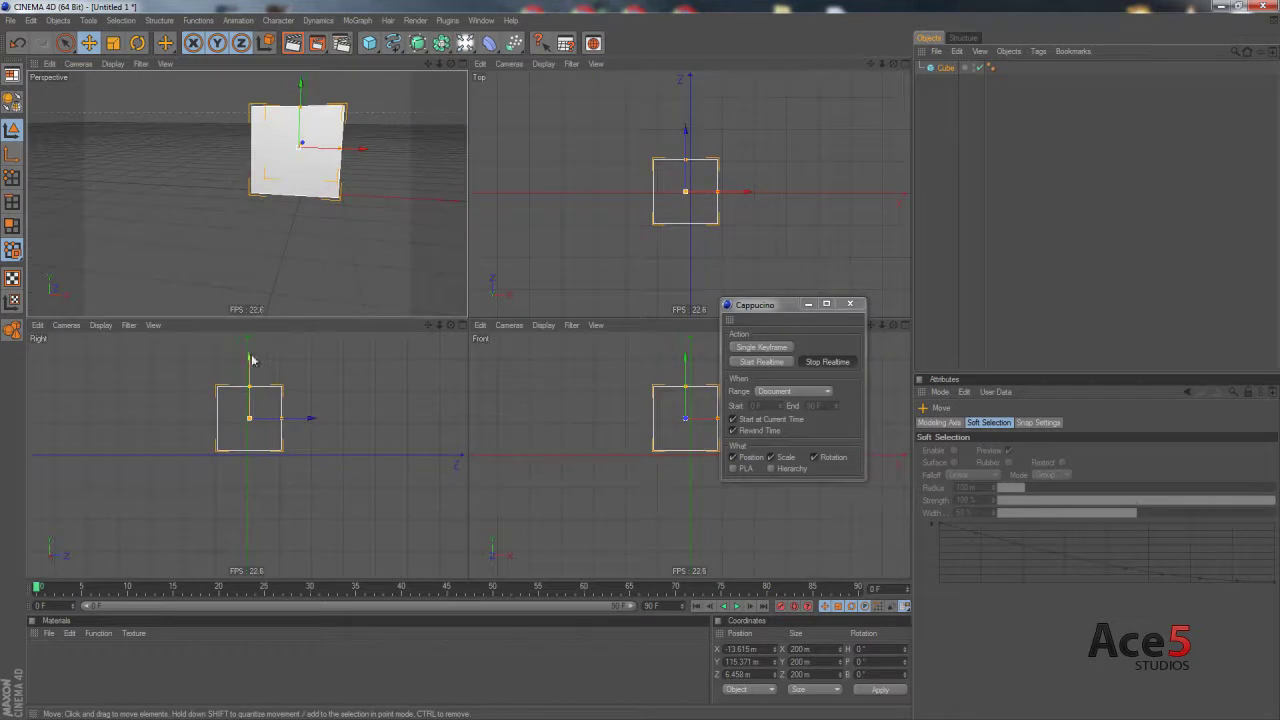
drag(250, 362, 468, 368)
- Add a plane at the origin and scale it up into a large floor beneath the cube
drag(369, 43, 491, 86)
key(t)
drag(1018, 310, 506, 358)
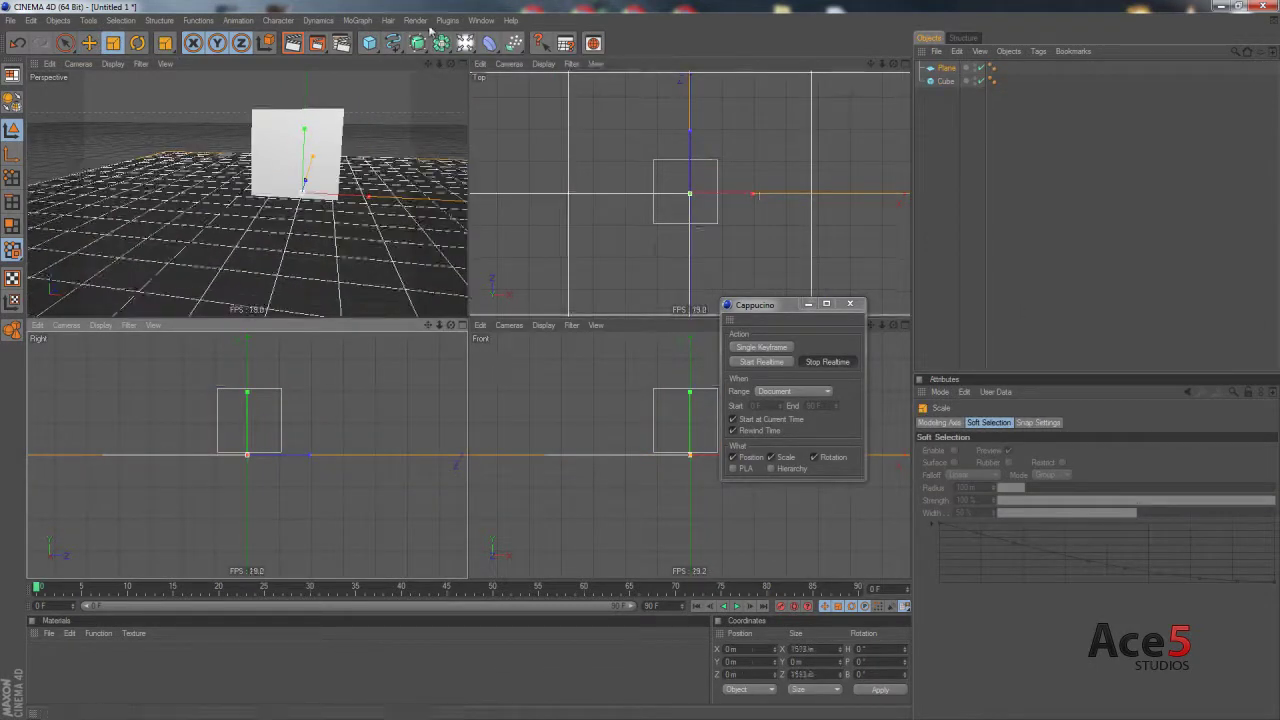
- Add a sphere and scale it down to about 70 m across
drag(369, 43, 480, 56)
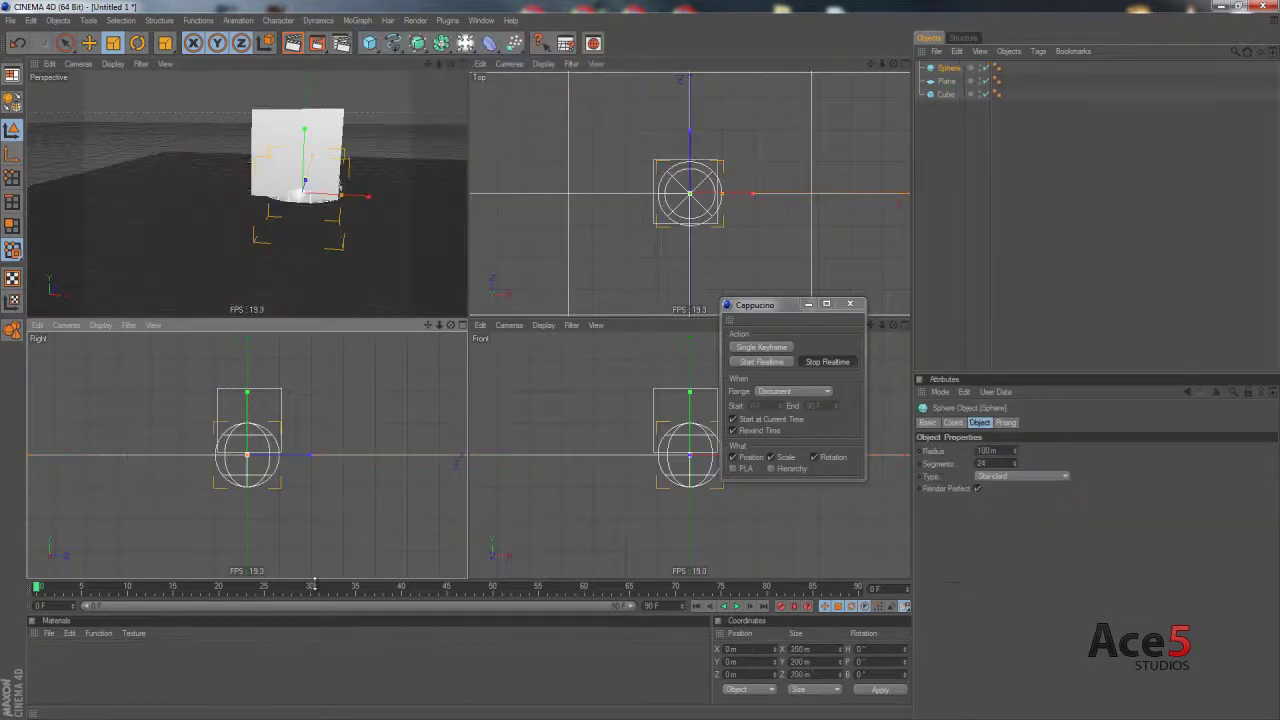
key(e)
drag(286, 526, 148, 491)
key(t)
mouse_move(460, 363)
mouse_down()
mouse_move(374, 370)
mouse_move(458, 364)
mouse_up()
- Place the sphere on the floor away from the cube, at about Y 35 m and Z -493 m
key(e)
drag(458, 364, 495, 354)
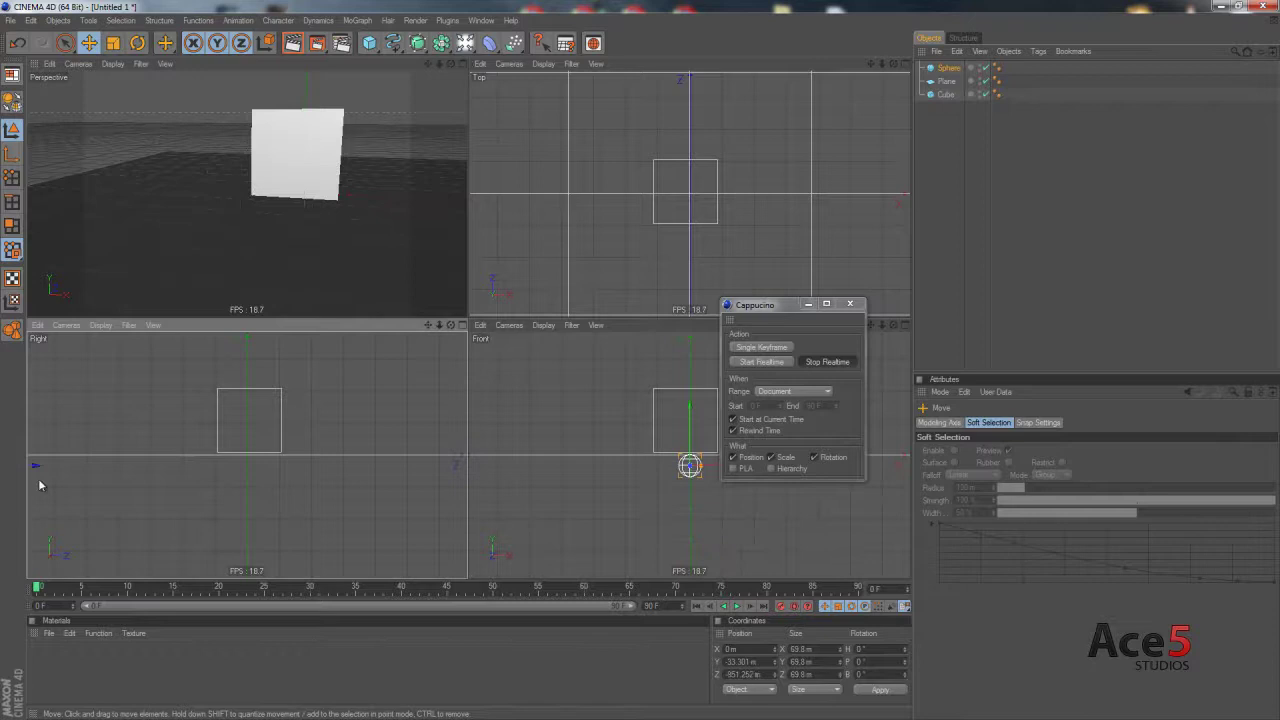
key(ctrl+z)
drag(263, 487, 466, 366)
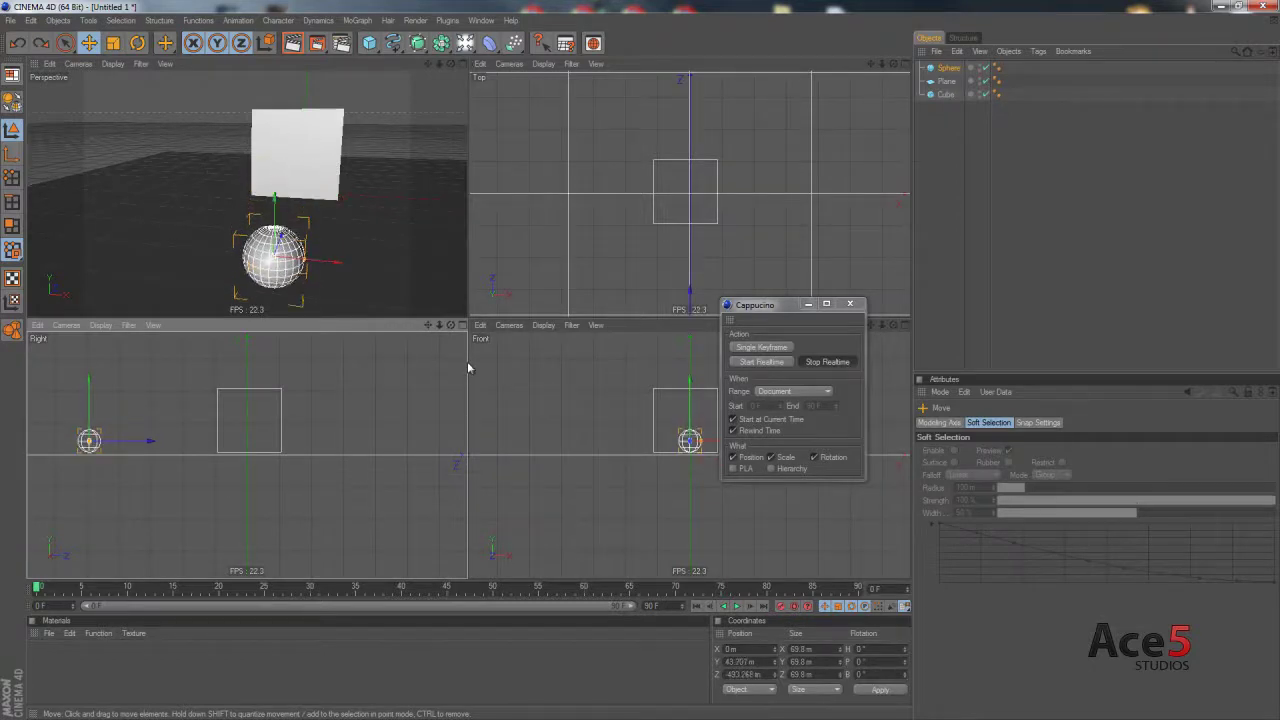
- Maximize the Right view with the sphere and cube framed, and move the Cappucino window clear of the viewport
alt+drag(312, 161, 329, 169)
alt+right_drag(329, 169, 446, 320)
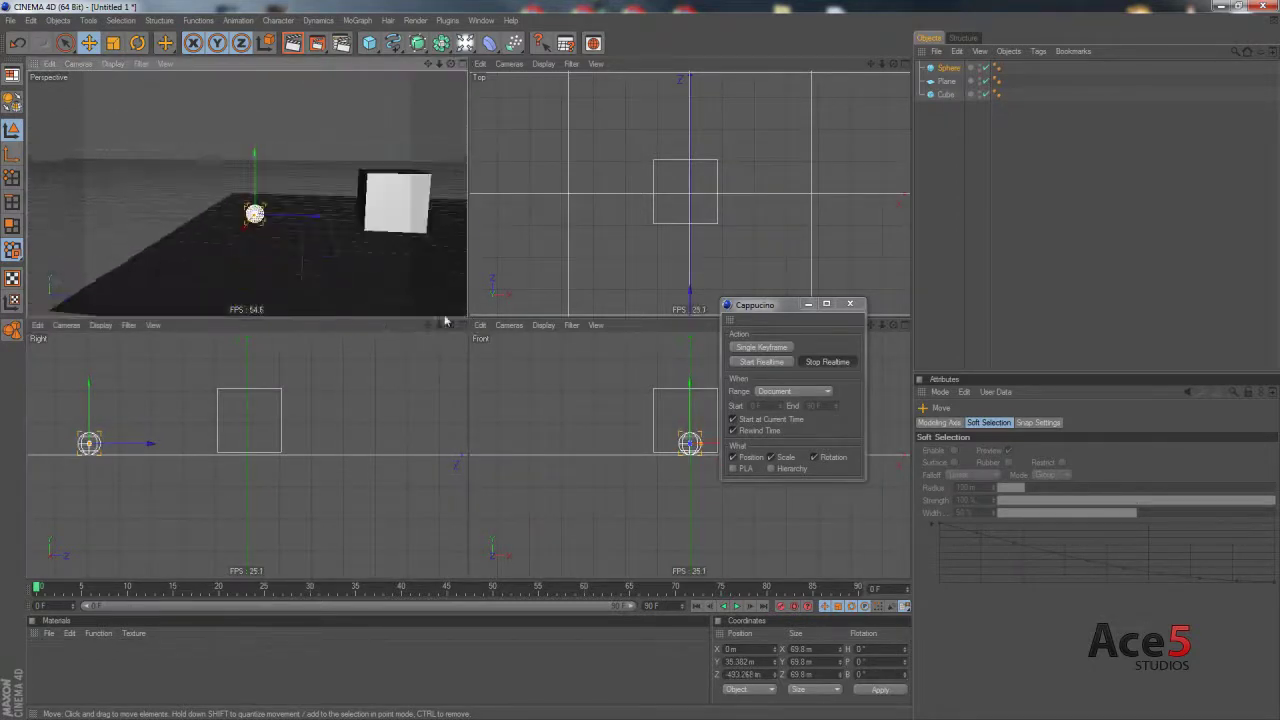
alt+middle_drag(446, 320, 305, 228)
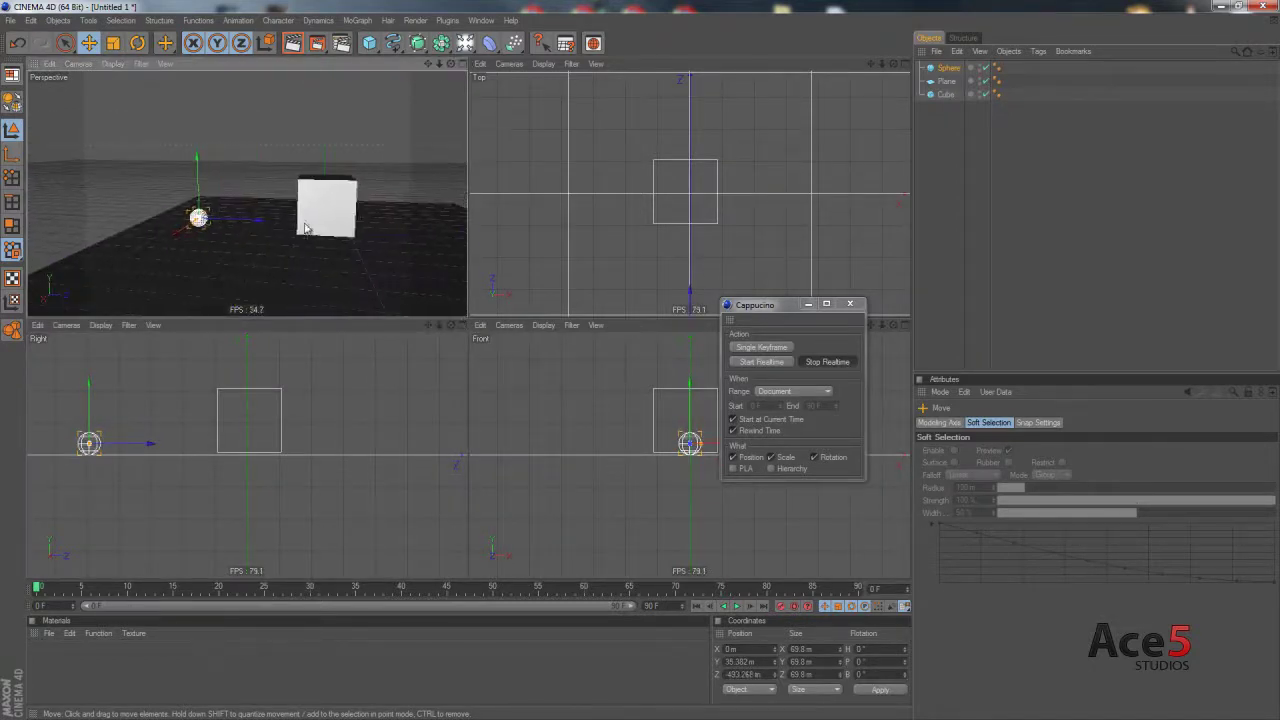
middle_click(236, 478)
alt+middle_drag(640, 370, 736, 586)
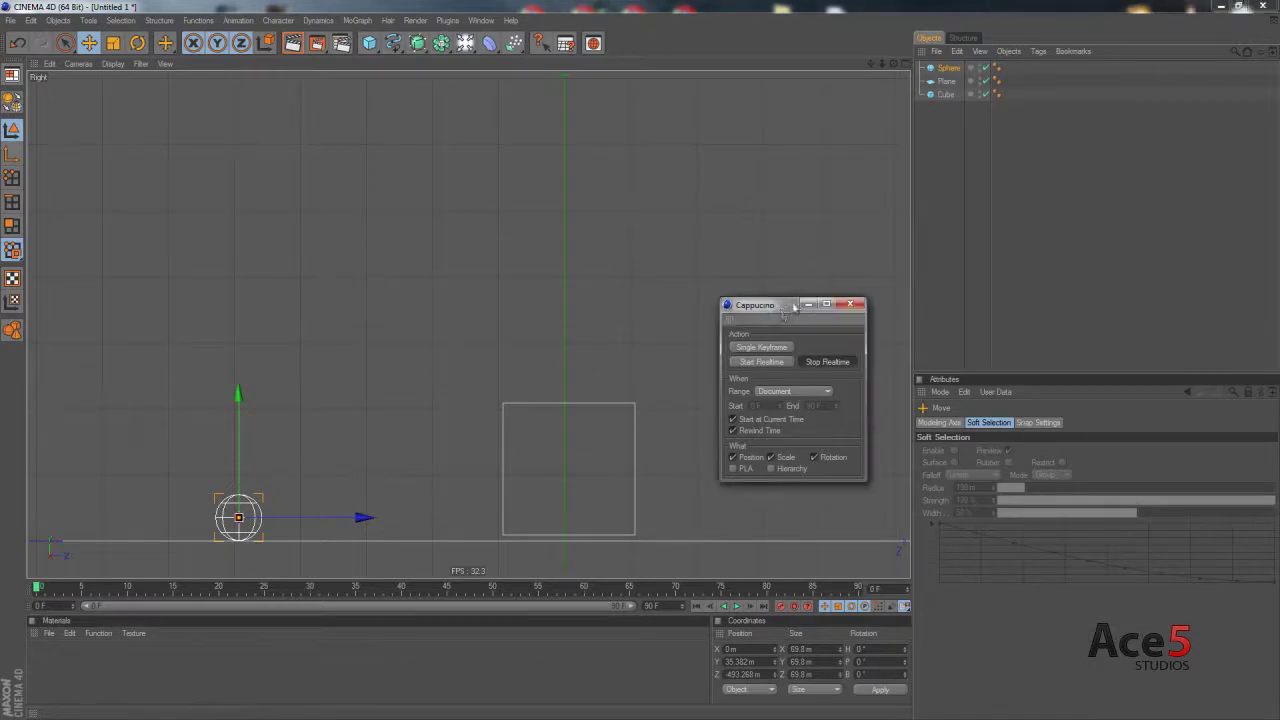
drag(780, 304, 978, 234)
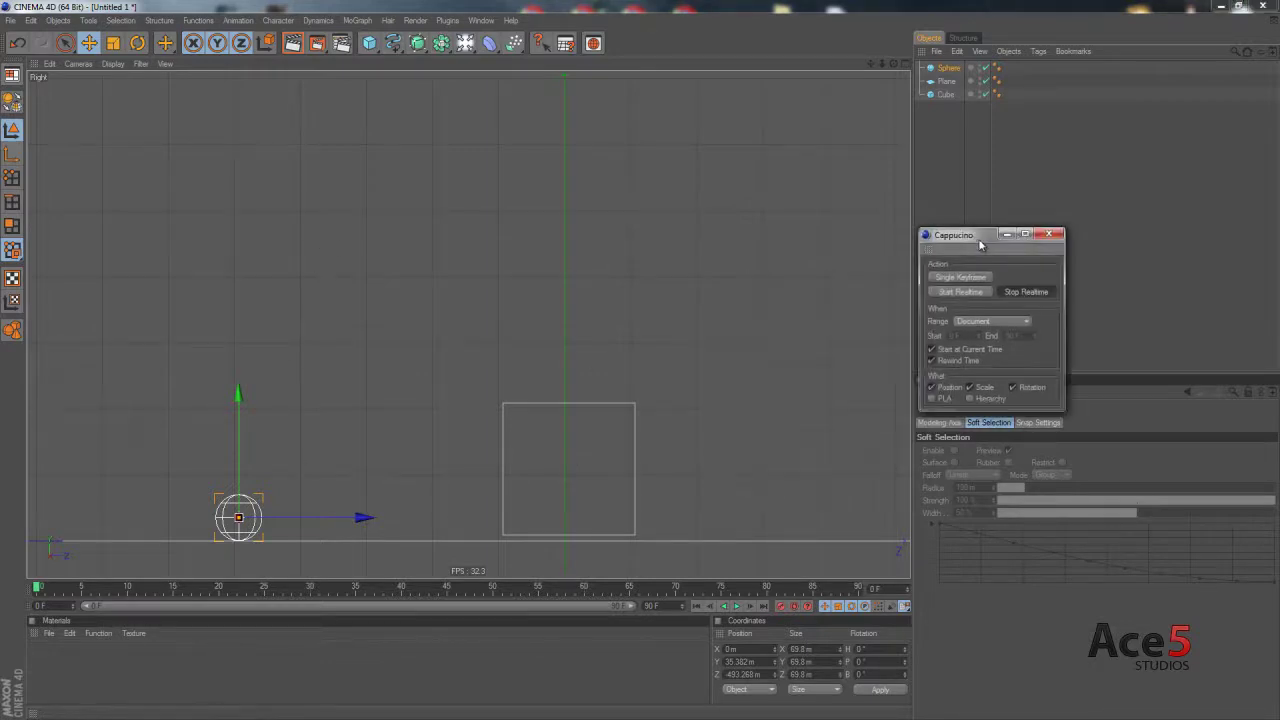
- Try a realtime Cappucino recording of the sphere bouncing onto the cube, and undo the take
click(962, 292)
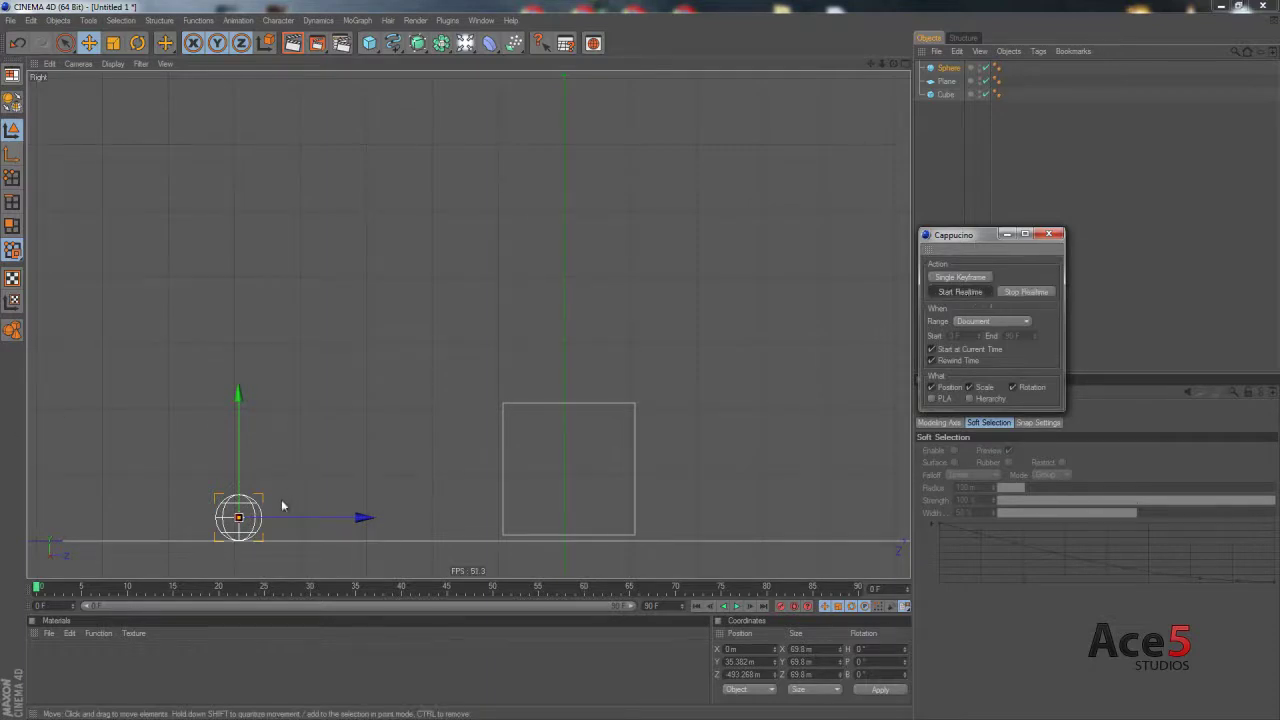
mouse_move(282, 502)
mouse_down()
mouse_move(658, 394)
mouse_move(637, 363)
mouse_move(650, 372)
mouse_up()
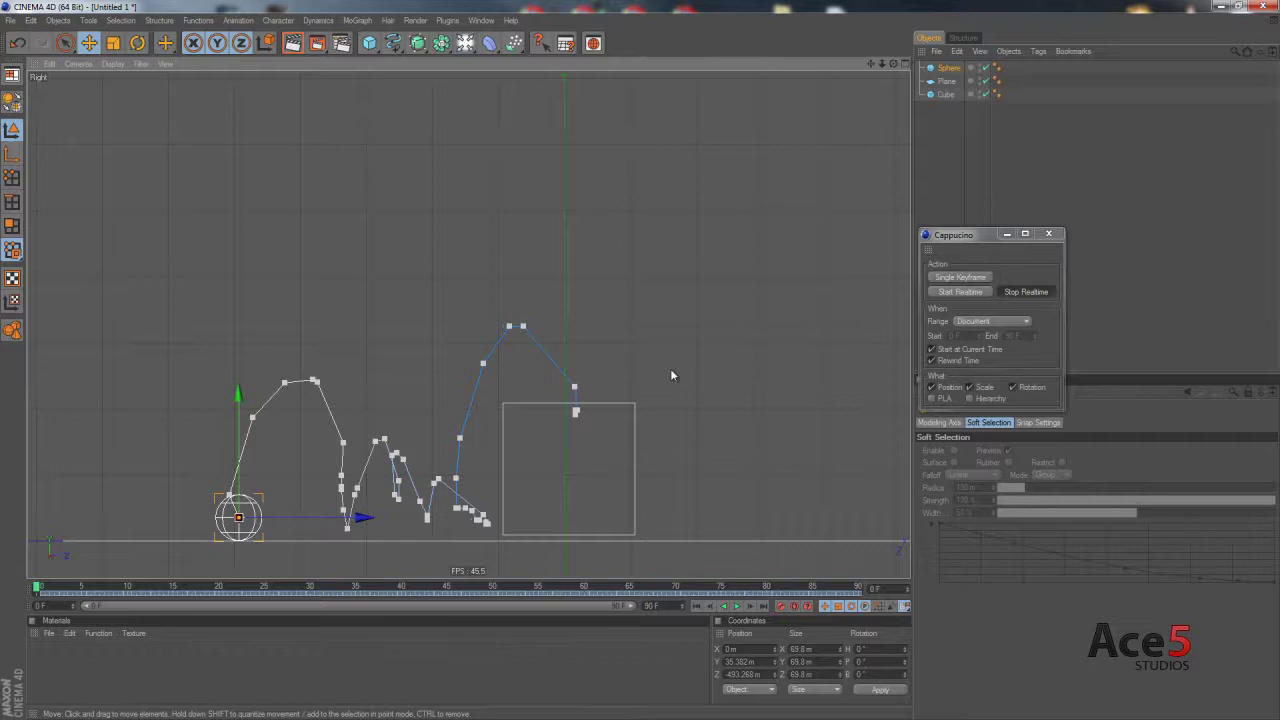
key(ctrl+z)
- Set the animation's end to frame 150 and extend the visible timeline range to match
click(667, 609)
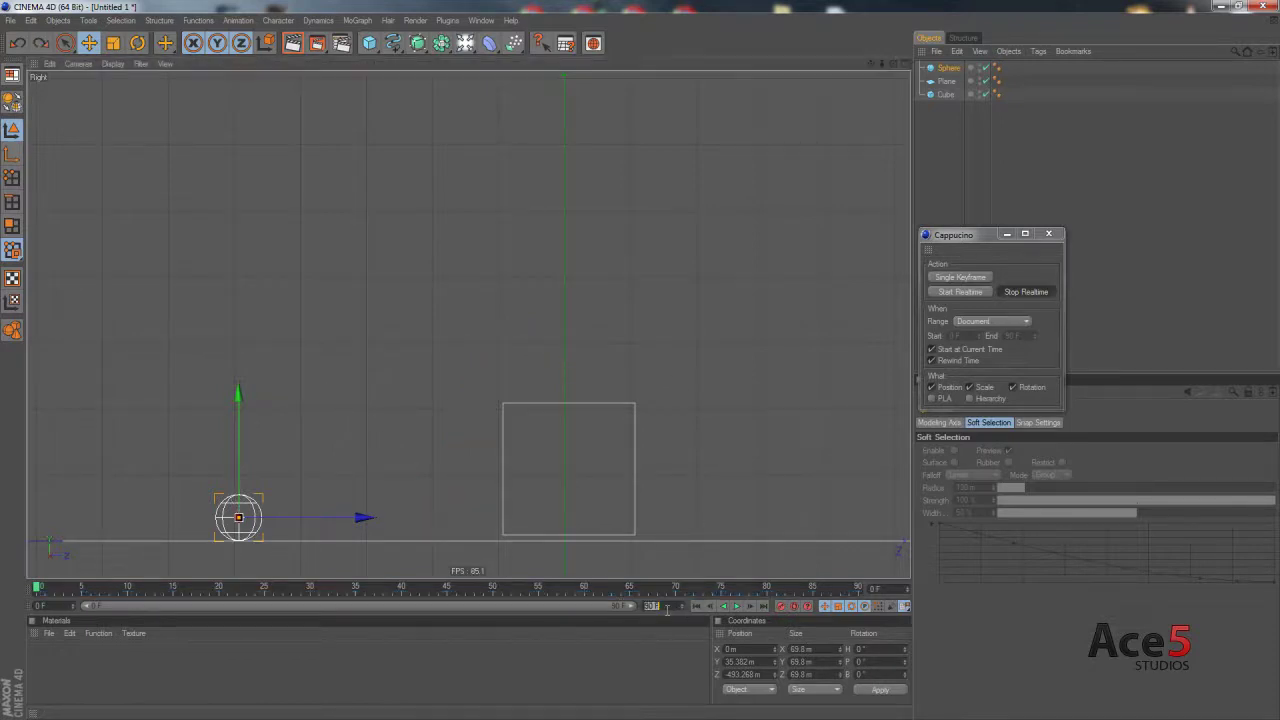
text(150)
key(Return)
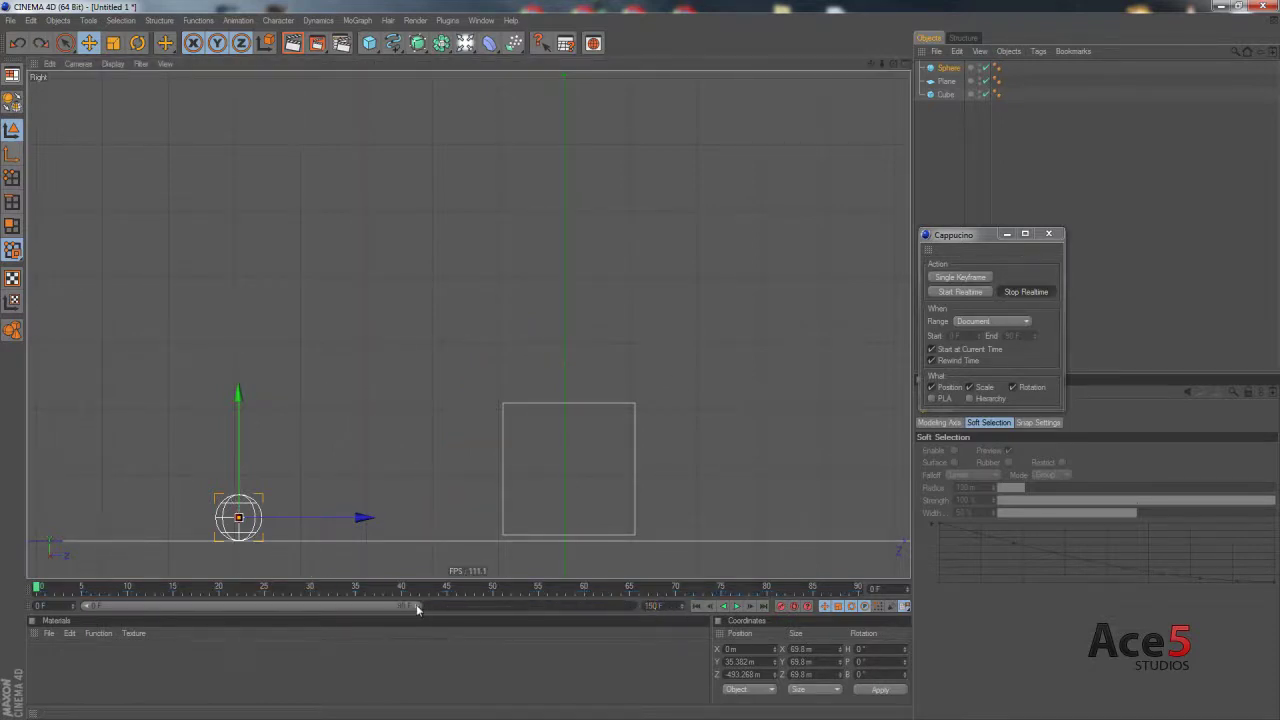
drag(418, 609, 700, 609)
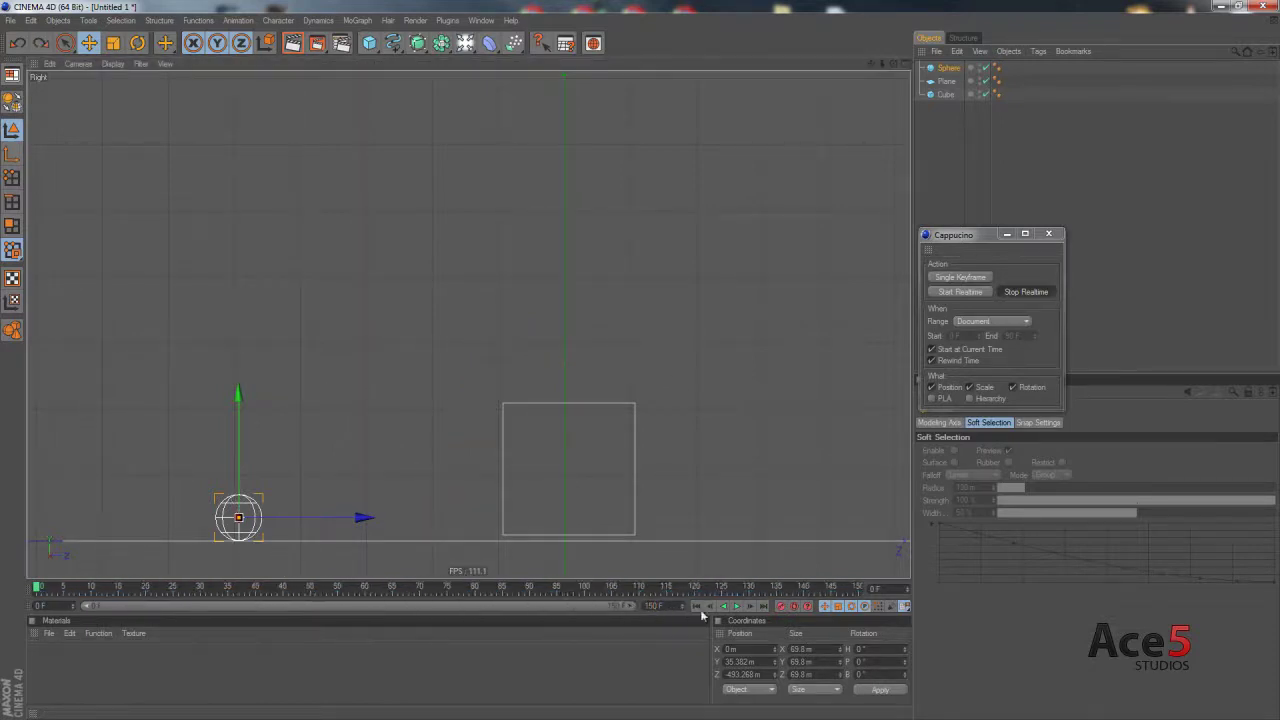
- Record the sphere in realtime with Cappucino as it bounces along the floor, over the cube, and down the far side
click(962, 291)
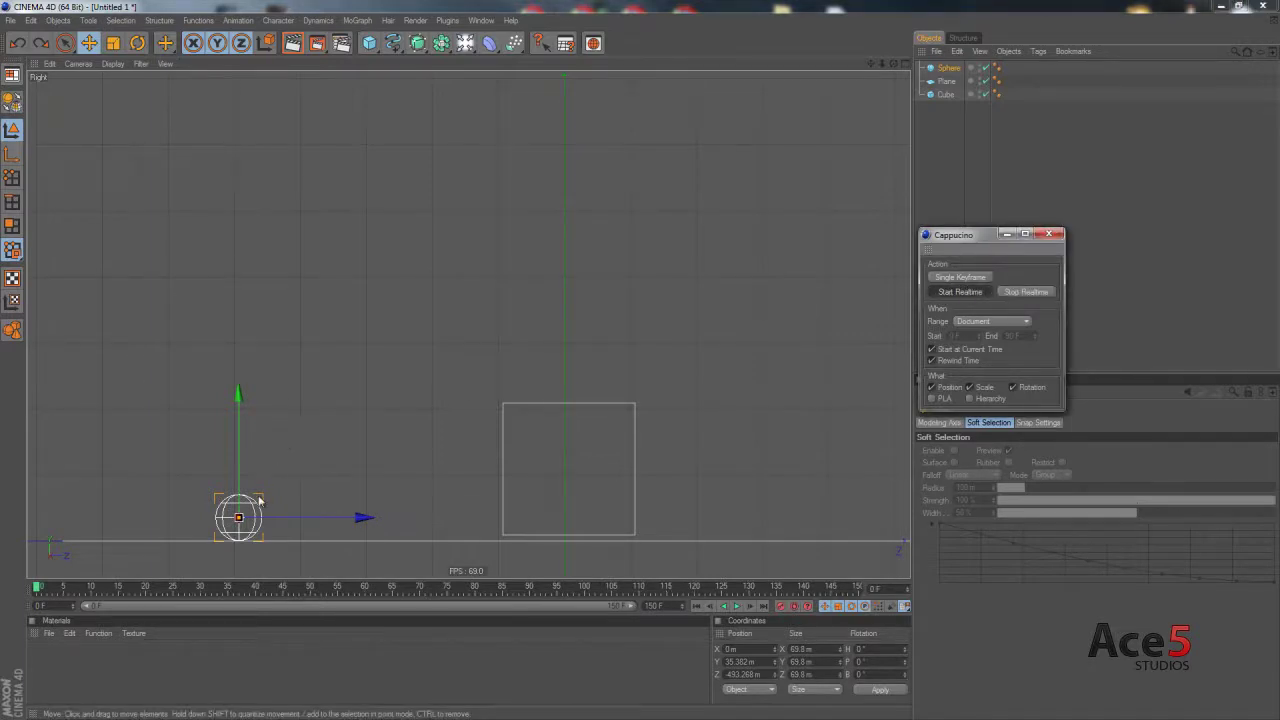
mouse_move(278, 500)
mouse_down()
mouse_move(356, 472)
mouse_move(417, 524)
mouse_move(483, 516)
mouse_up()
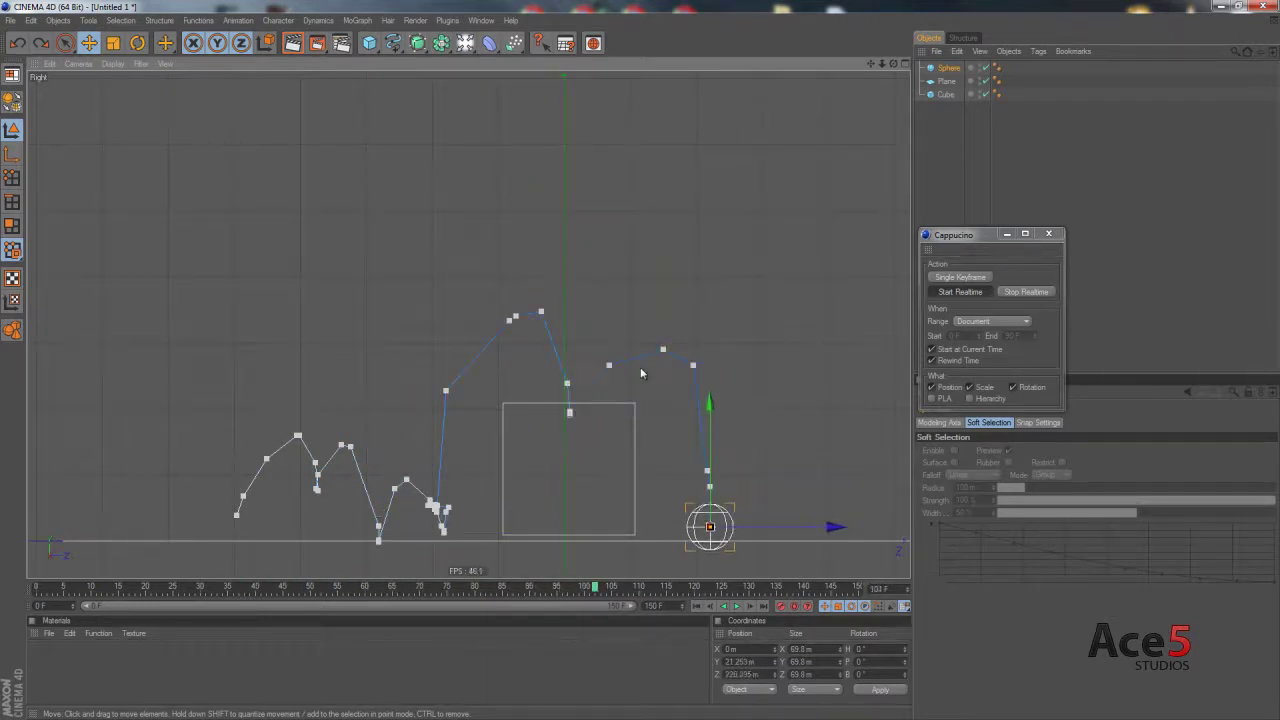
drag(641, 362, 641, 362)
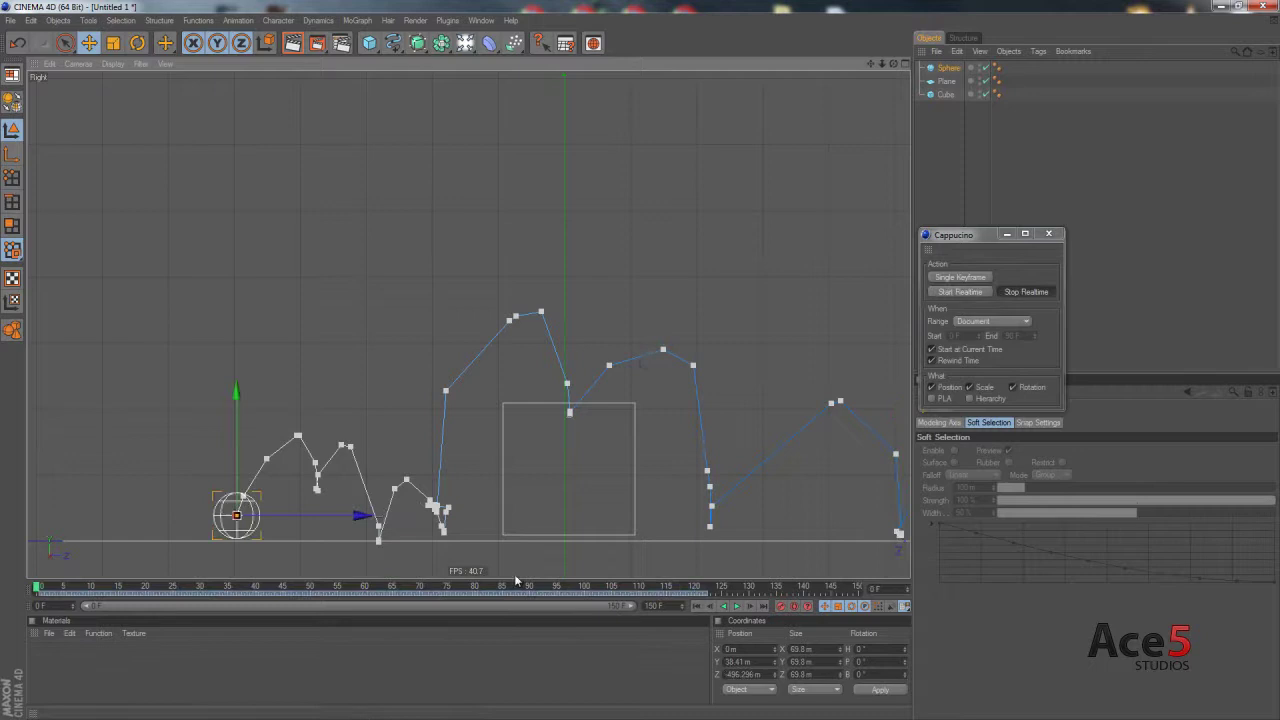
- Play back the recorded bounce, scrub through about the first 20 frames, and return to frame 0
key(F8)
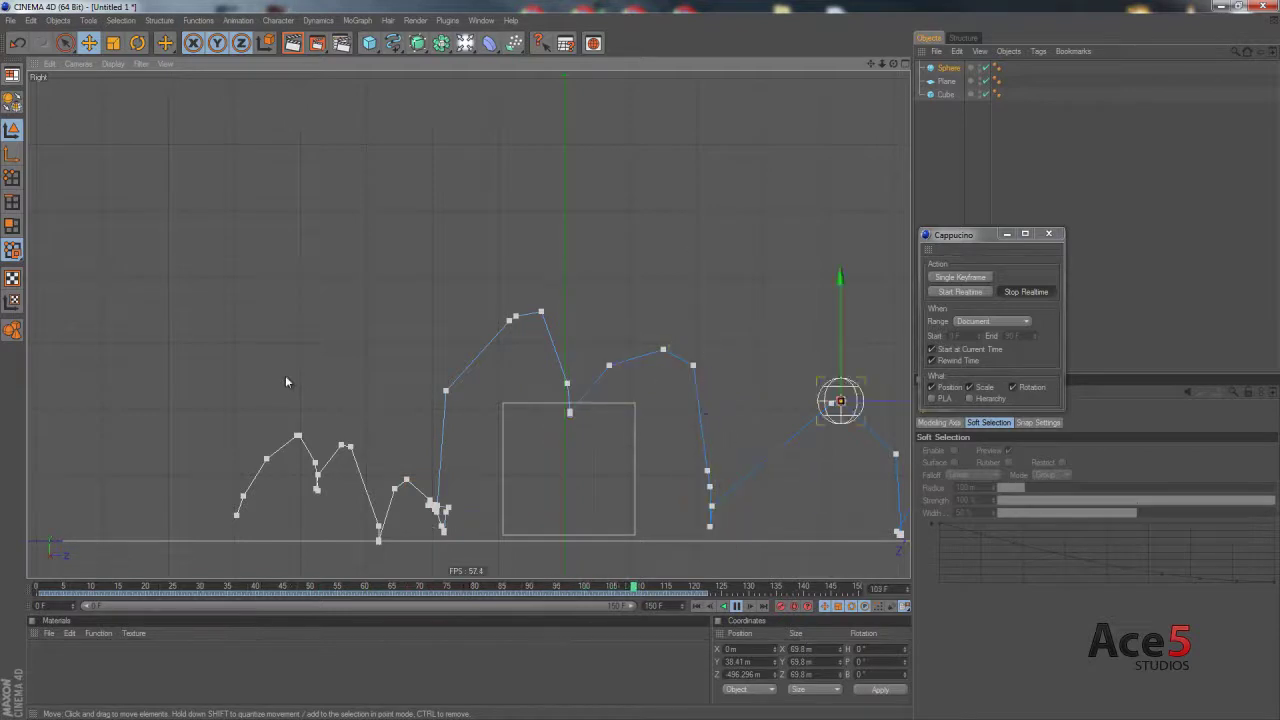
key(F8)
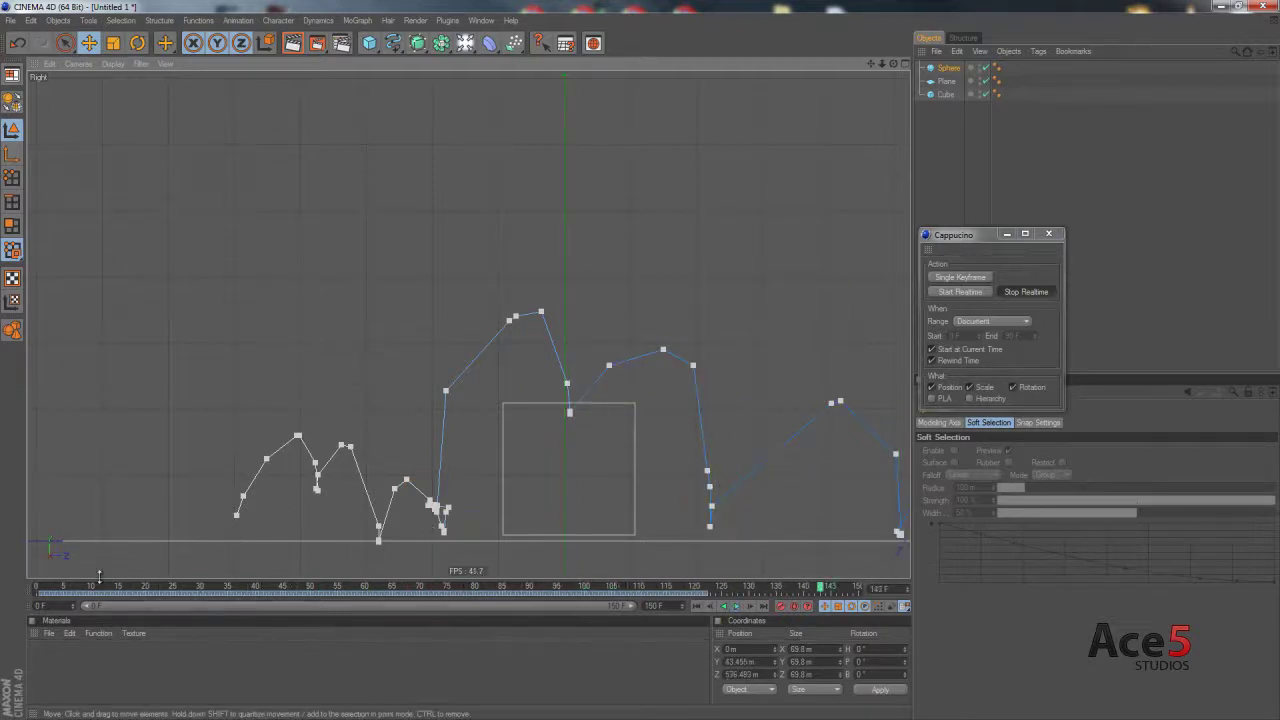
drag(64, 588, 153, 589)
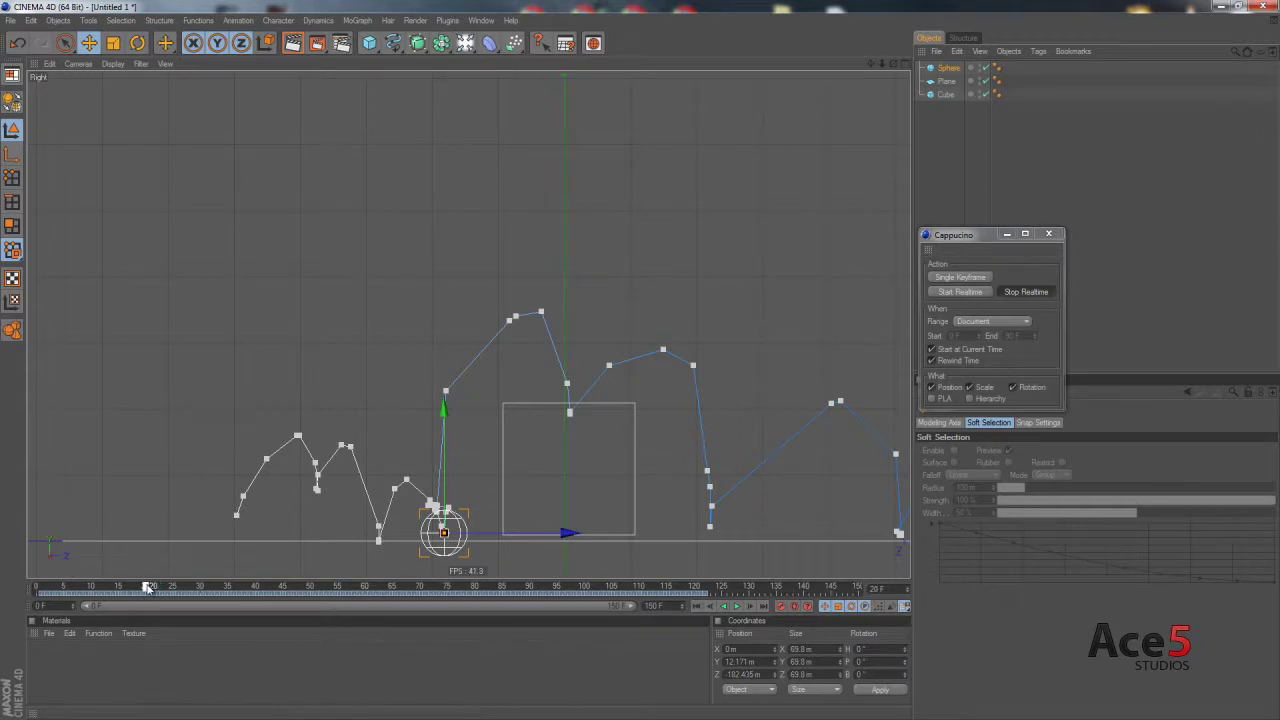
drag(153, 589, 38, 589)
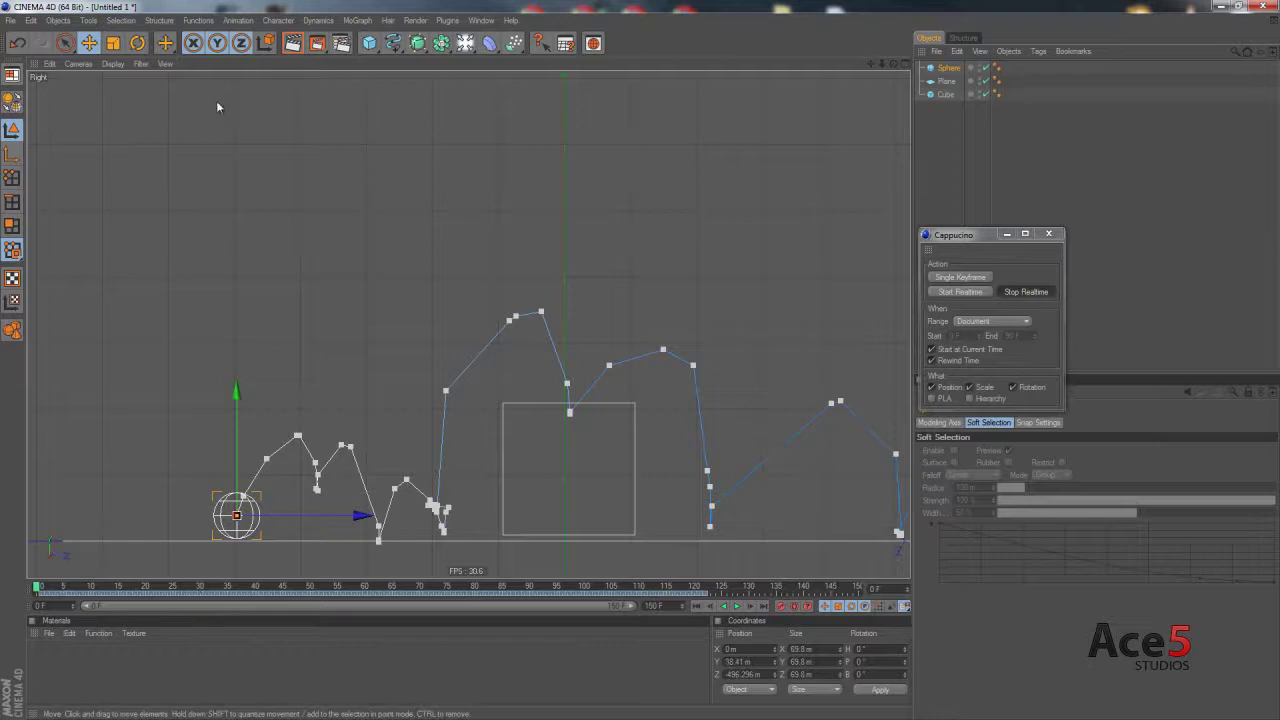
- Add a cube, narrow it into a tall thin post, and place it in the air before the existing cube
click(369, 43)
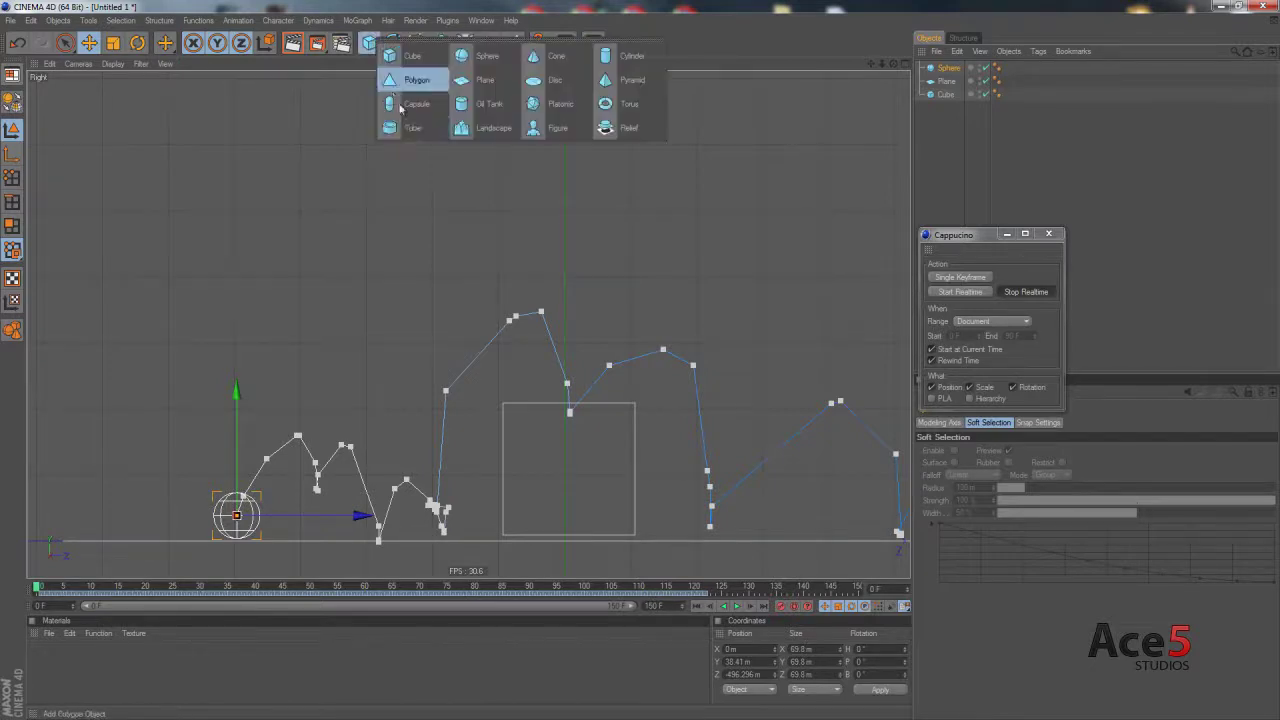
click(389, 55)
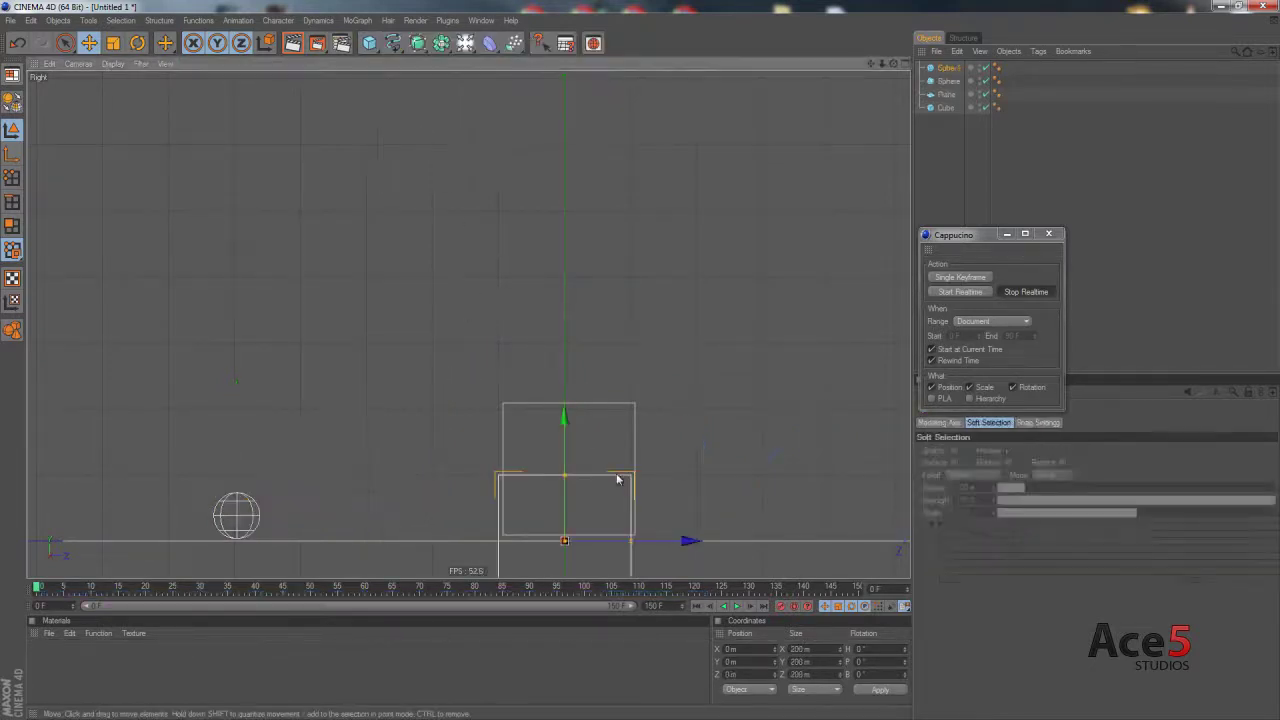
drag(614, 480, 447, 274)
drag(531, 223, 534, 256)
- Add a second cube, scale it down, and place it on the post's upper end as a hammer head
click(369, 43)
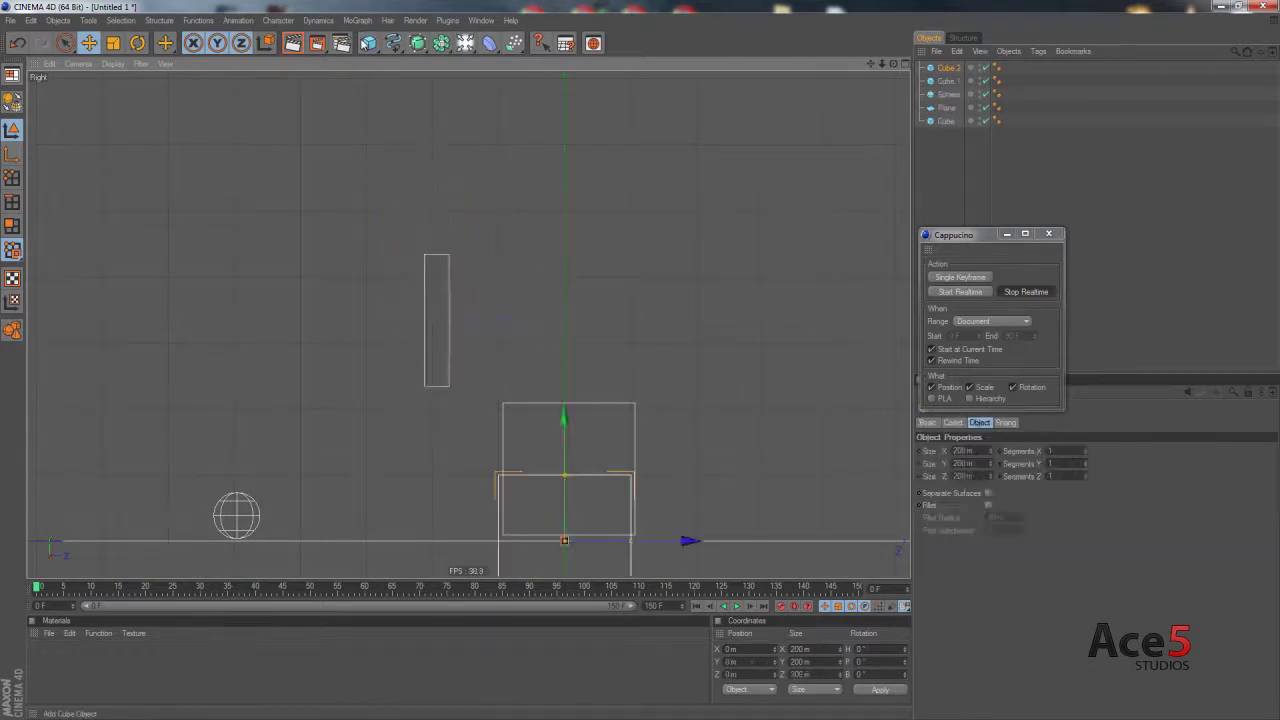
drag(582, 484, 642, 365)
key(t)
key(e)
- Group the post and head cubes under a null, and move the null's axis to the post's lower end
mouse_move(945, 67)
mouse_down()
mouse_move(952, 92)
mouse_move(948, 79)
mouse_up()
click(948, 69)
key(alt+g)
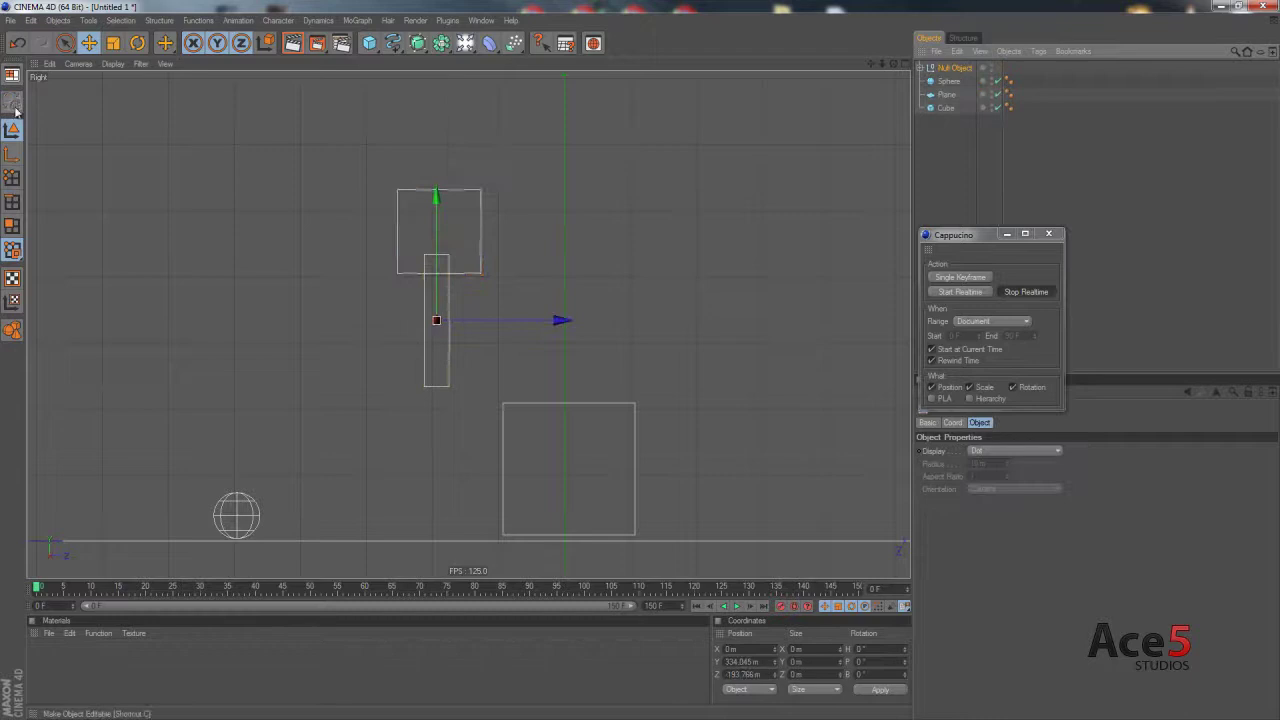
click(12, 154)
click(388, 353)
drag(388, 353, 388, 418)
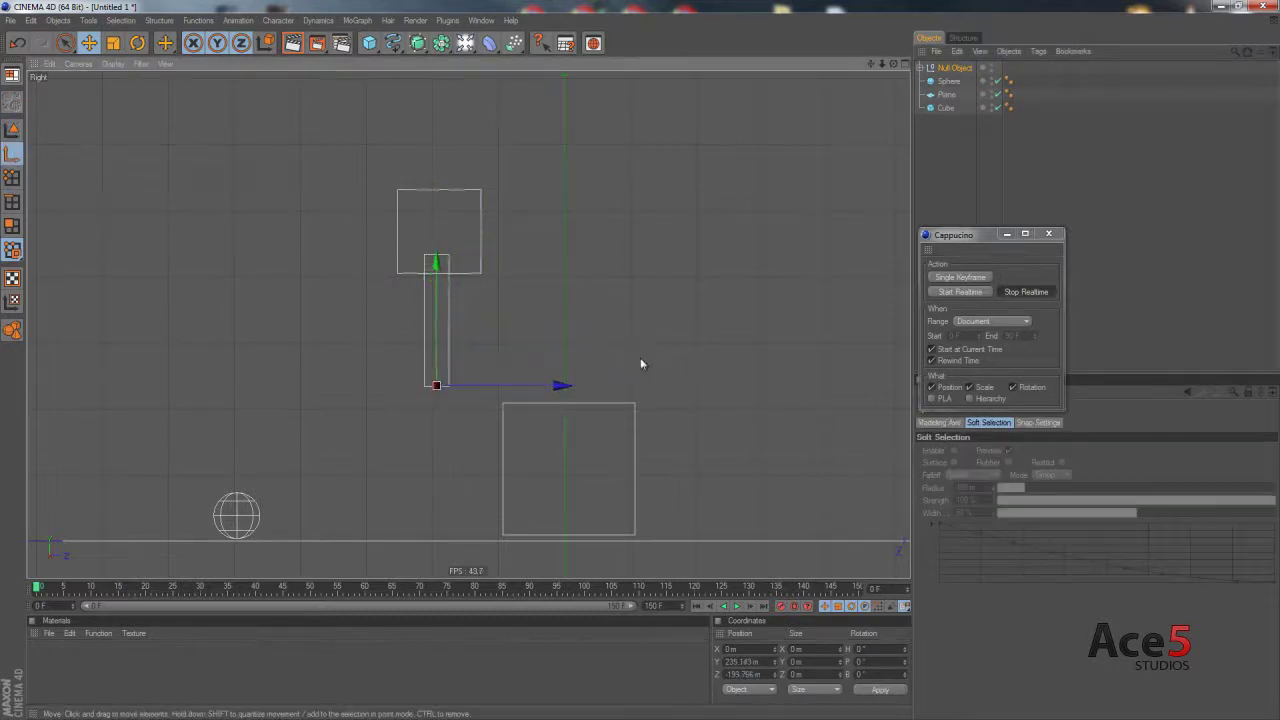
- Try recording the hammer group's rotation in realtime with Cappucino while still in axis mode, and undo the take
key(t)
key(r)
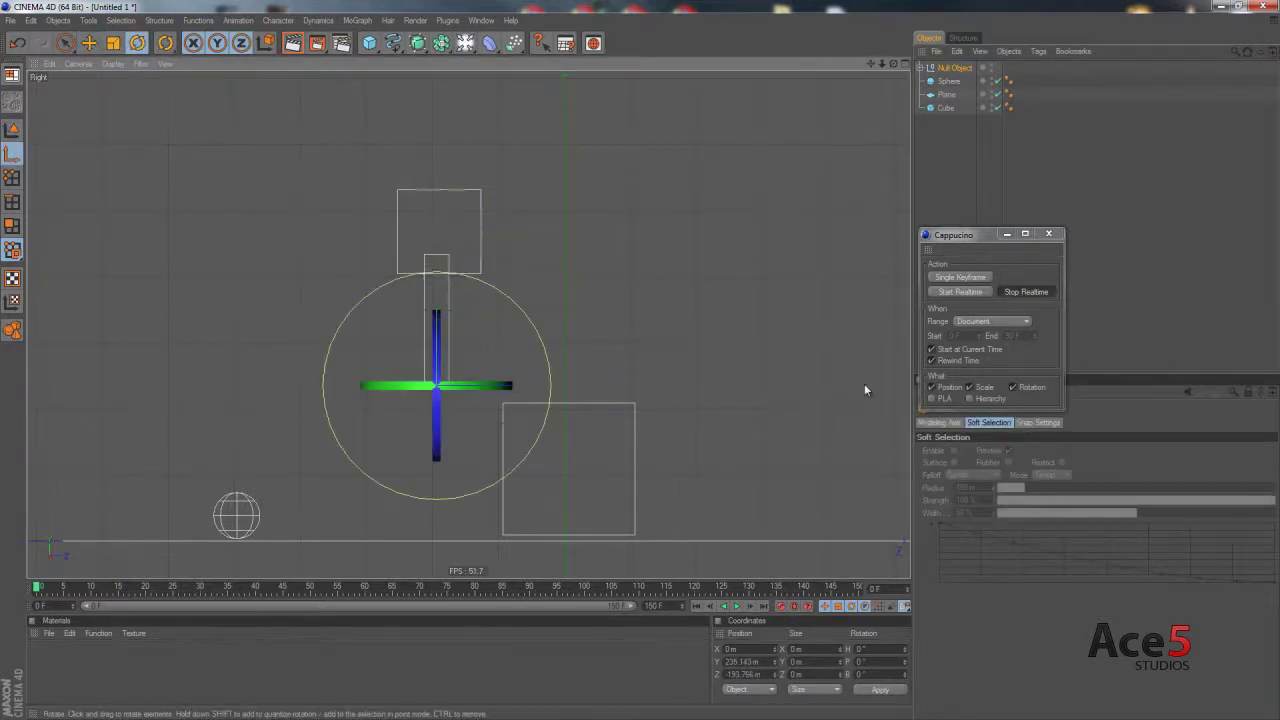
click(960, 292)
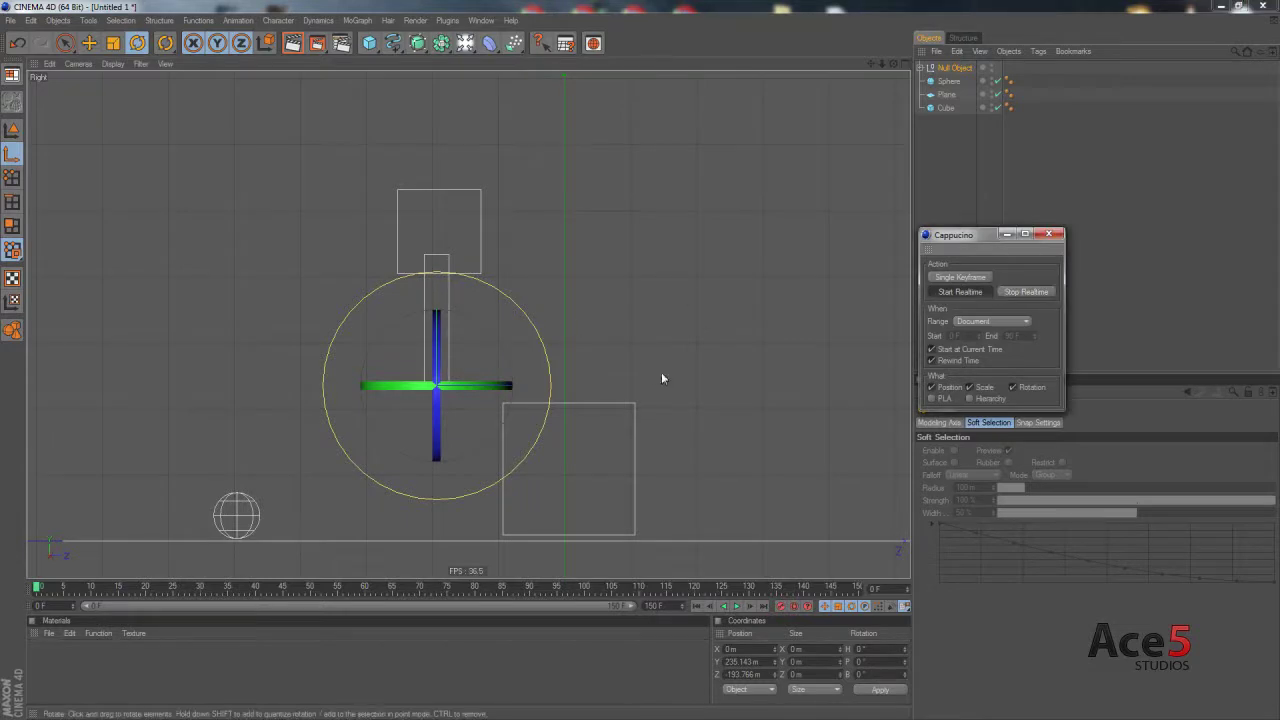
mouse_move(661, 372)
mouse_down()
mouse_move(621, 276)
mouse_move(652, 370)
mouse_up()
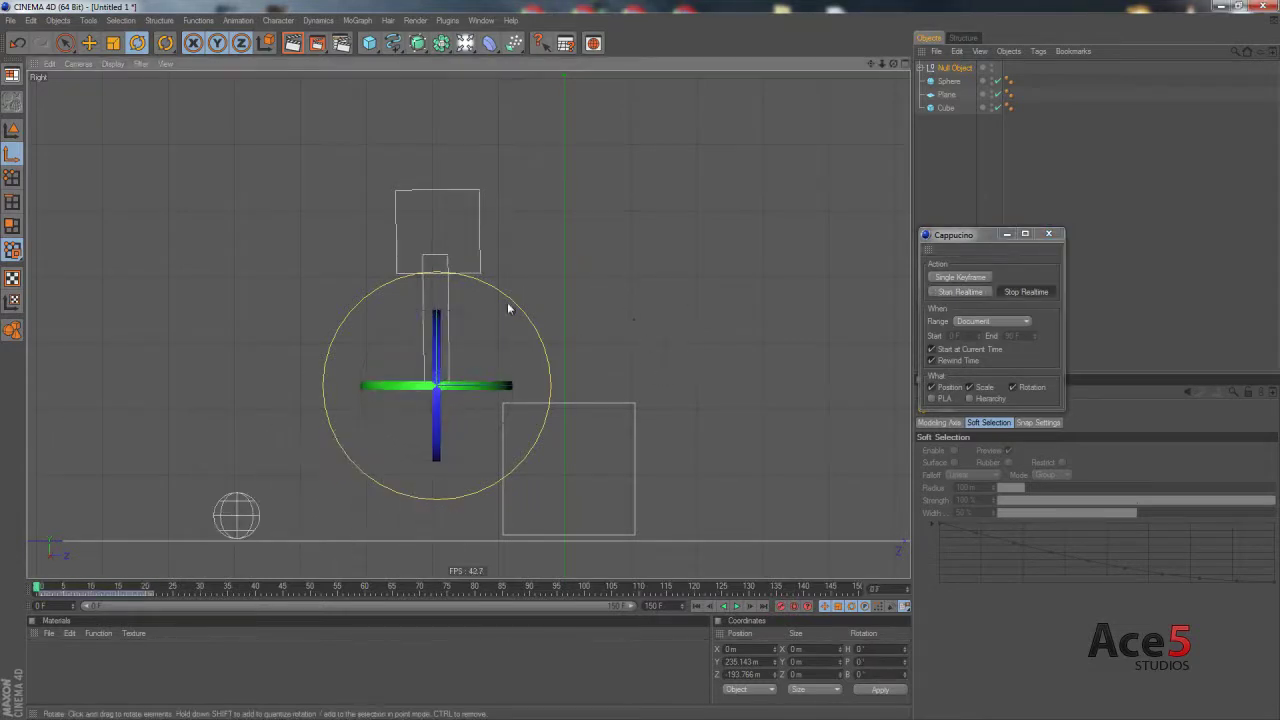
key(ctrl+z)
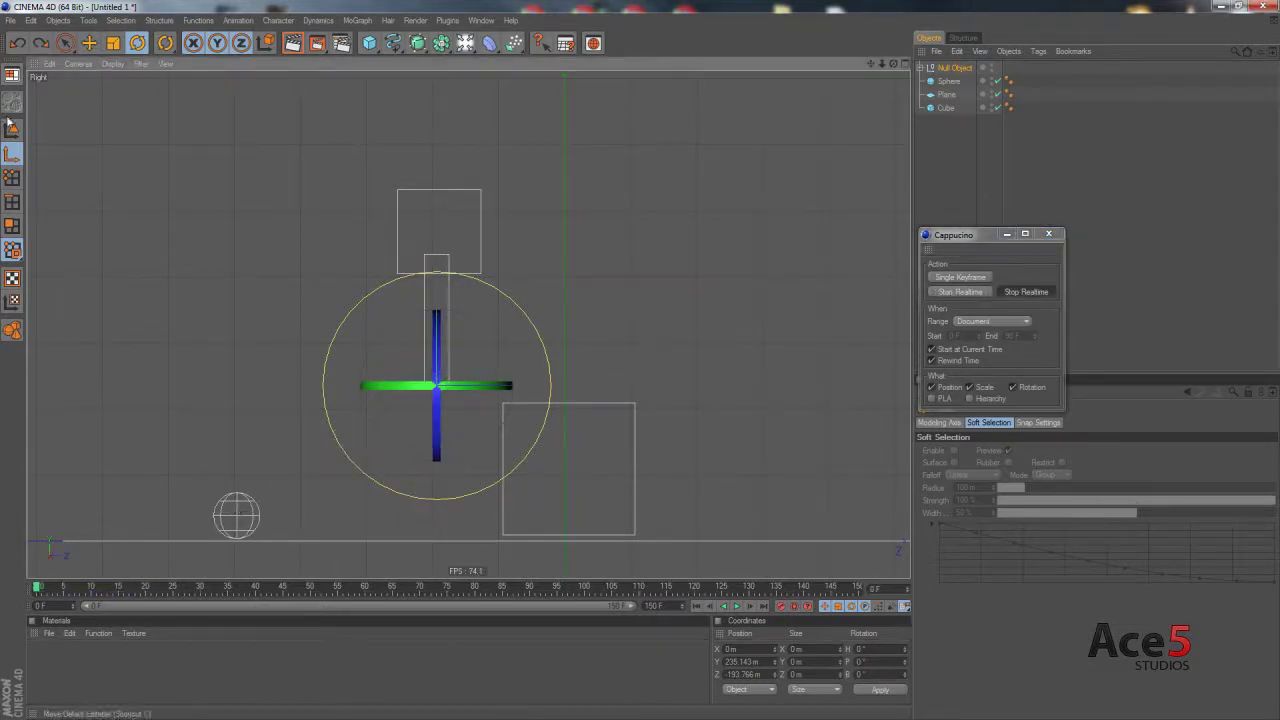
- Return to model mode and record the hammer group swinging about its axis in realtime with Cappucino
click(12, 127)
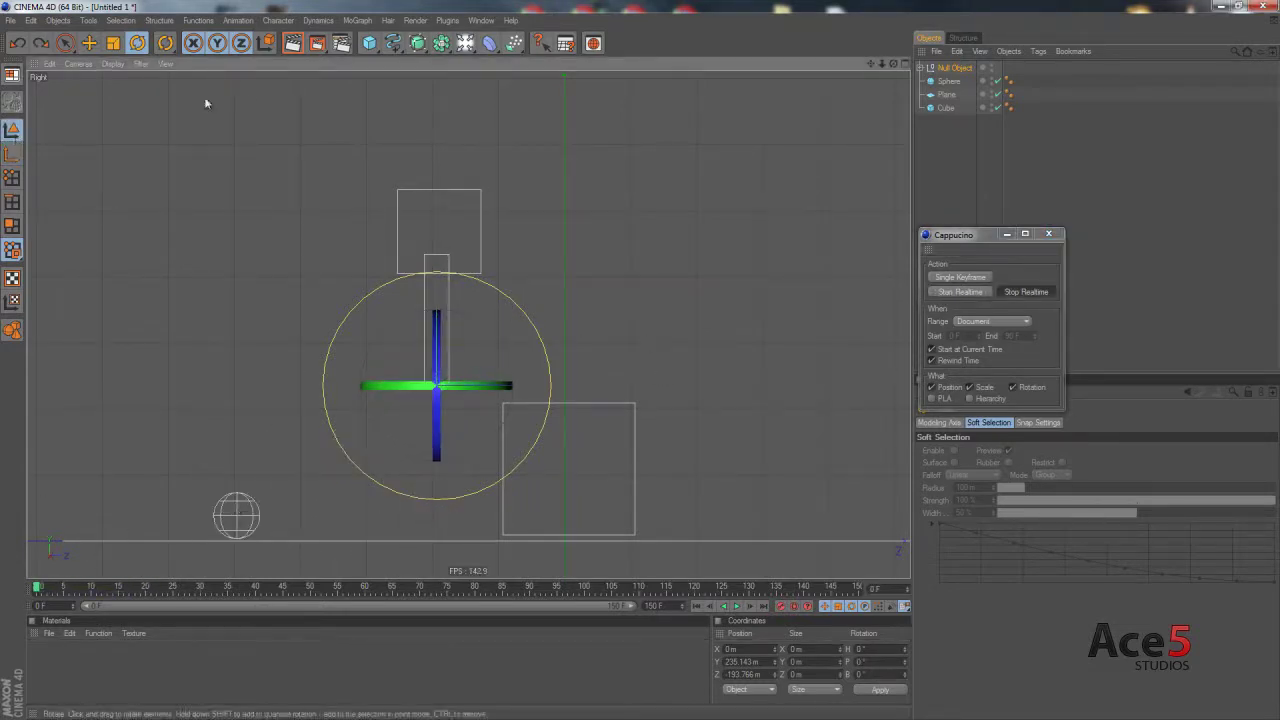
click(975, 291)
mouse_move(610, 360)
mouse_down()
mouse_move(488, 272)
mouse_move(580, 363)
mouse_move(560, 320)
mouse_move(628, 518)
mouse_up()
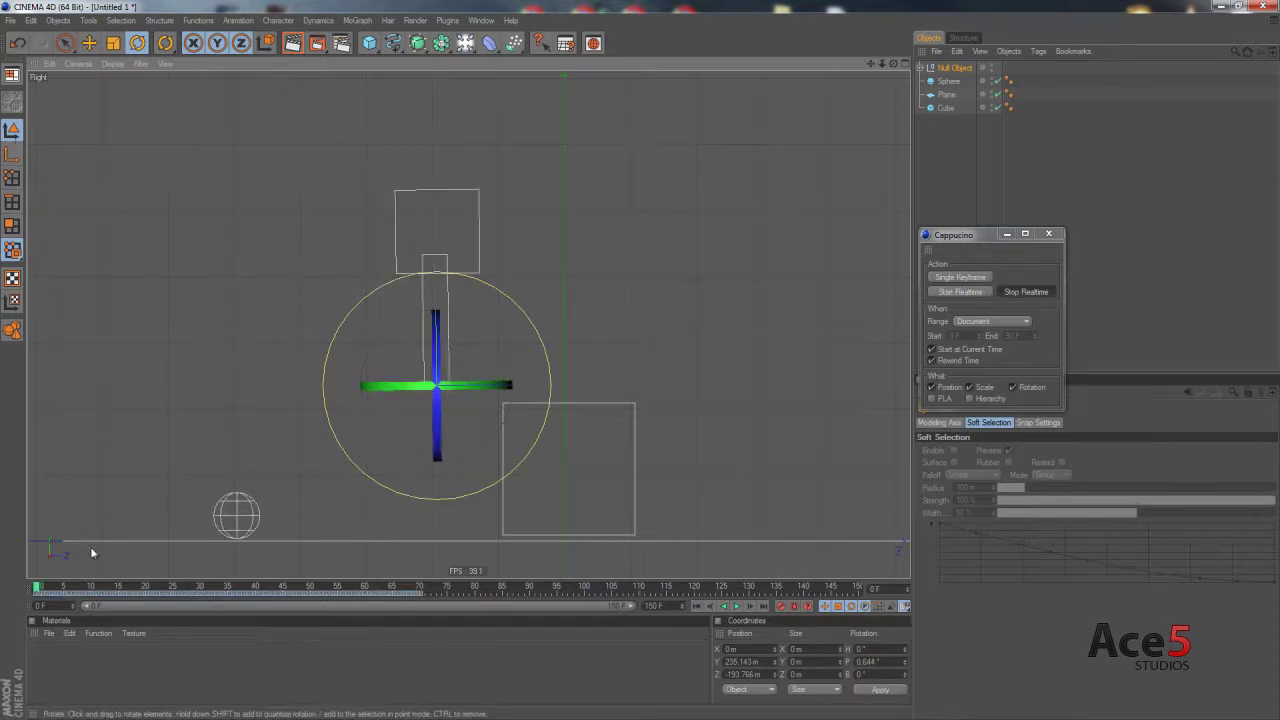
- Play back the recorded hammer swing and delete the hammer's null group
key(F8)
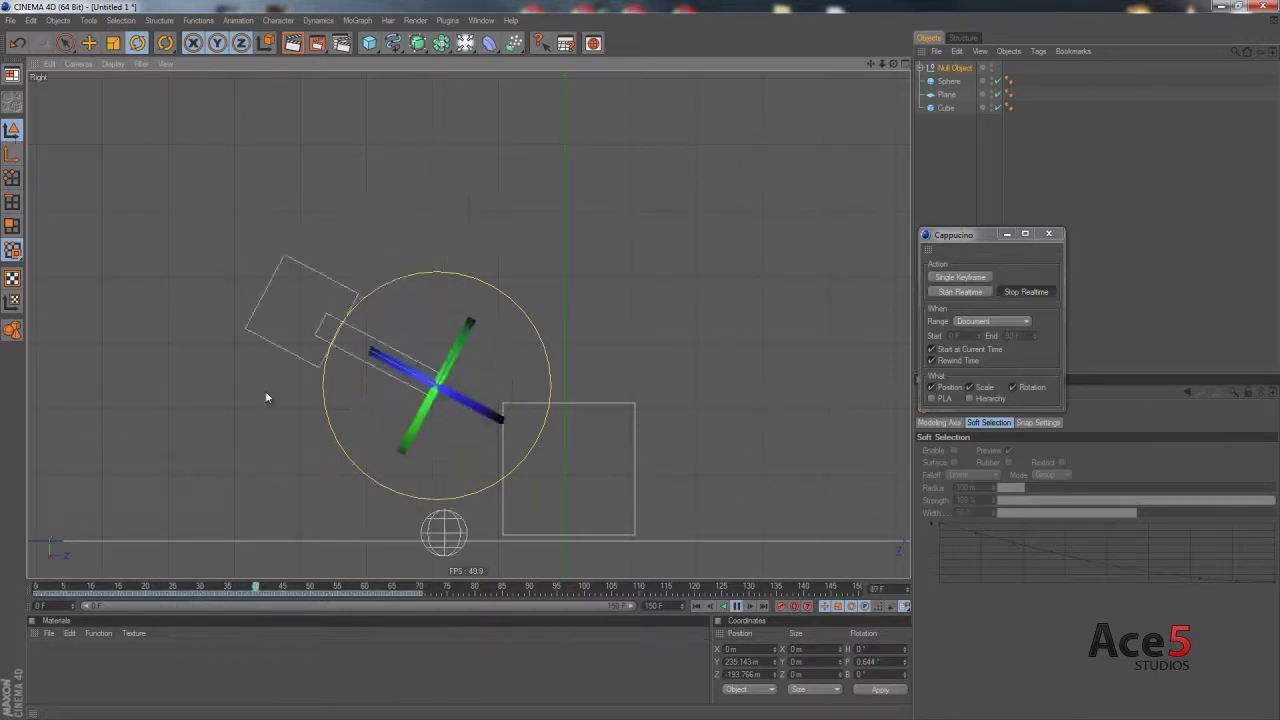
key(F8)
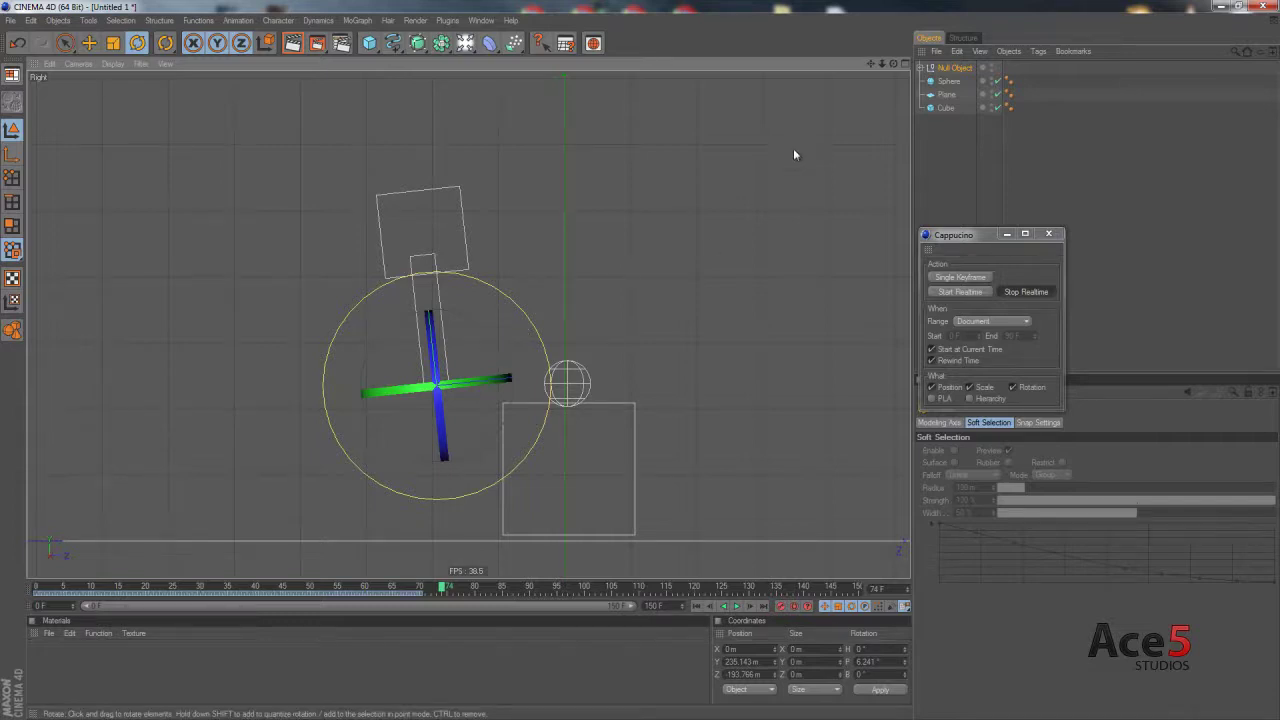
key(Delete)
- Play the sphere's bounce in the four-view layout, return to frame 0, and scrub the selected sphere's path to frame 20
middle_click(590, 180)
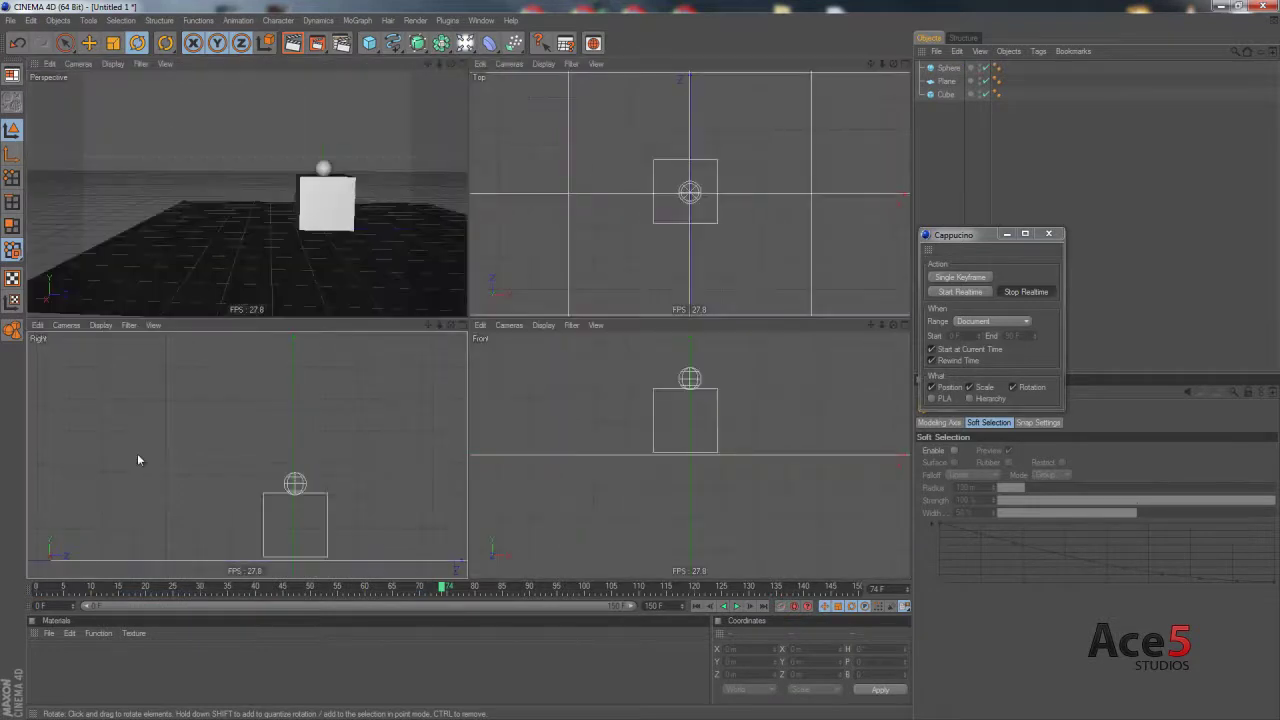
key(F8)
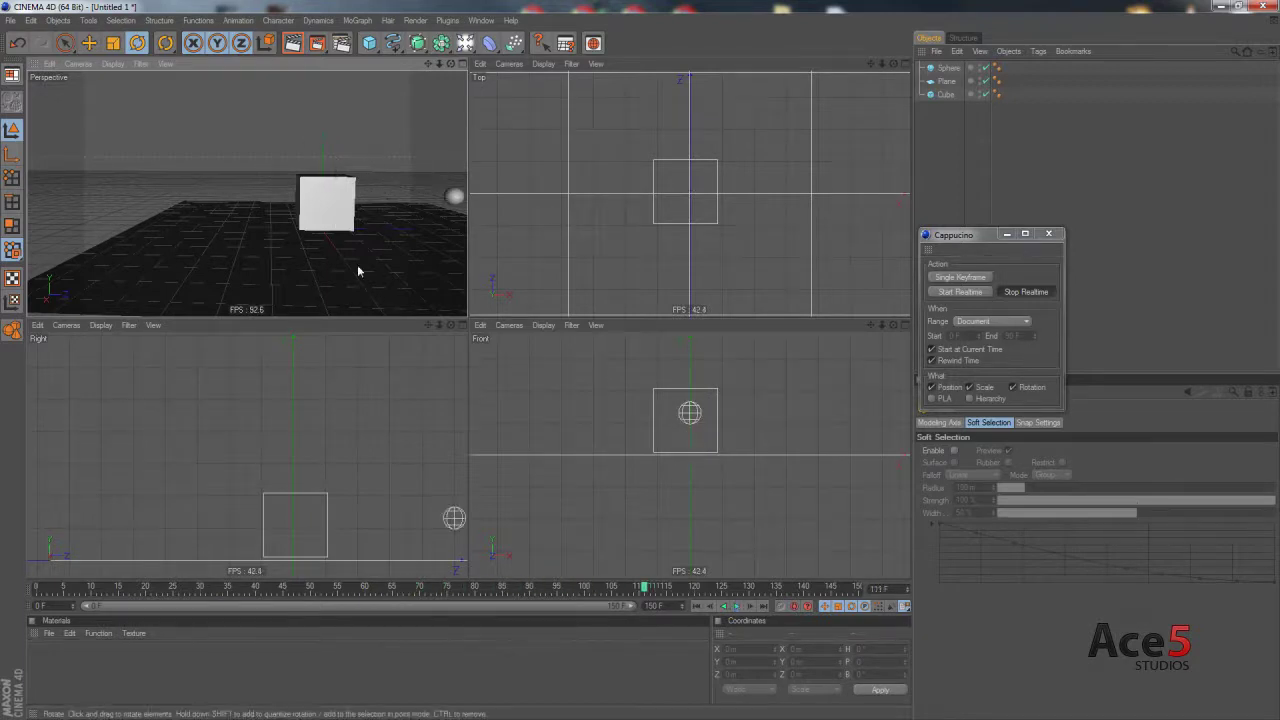
click(36, 592)
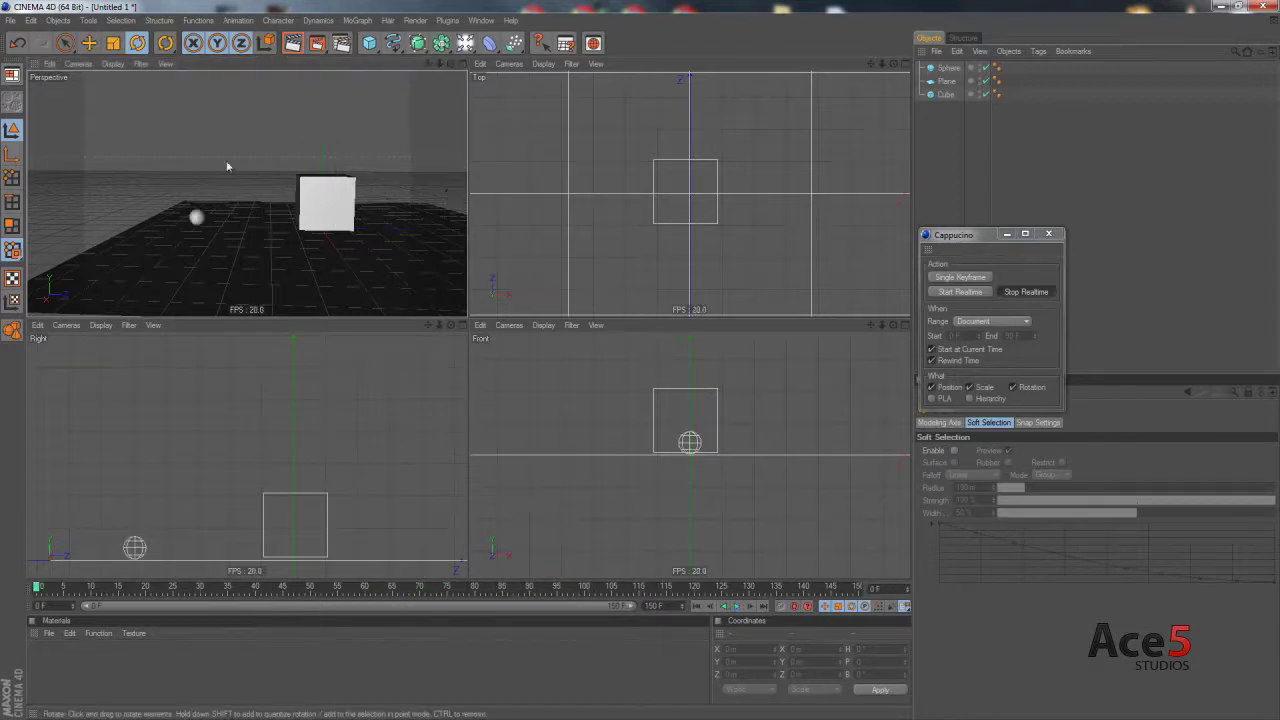
click(133, 547)
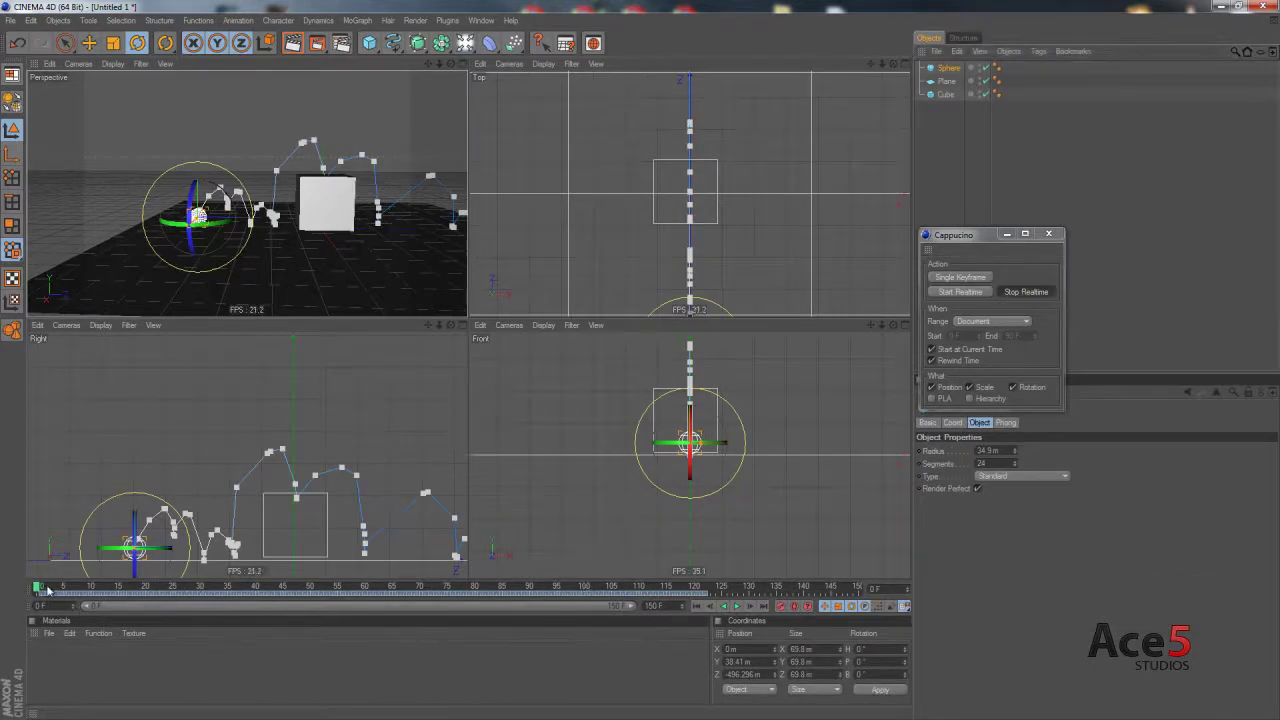
mouse_move(48, 590)
mouse_down()
mouse_move(206, 589)
mouse_move(150, 588)
mouse_move(146, 612)
mouse_up()
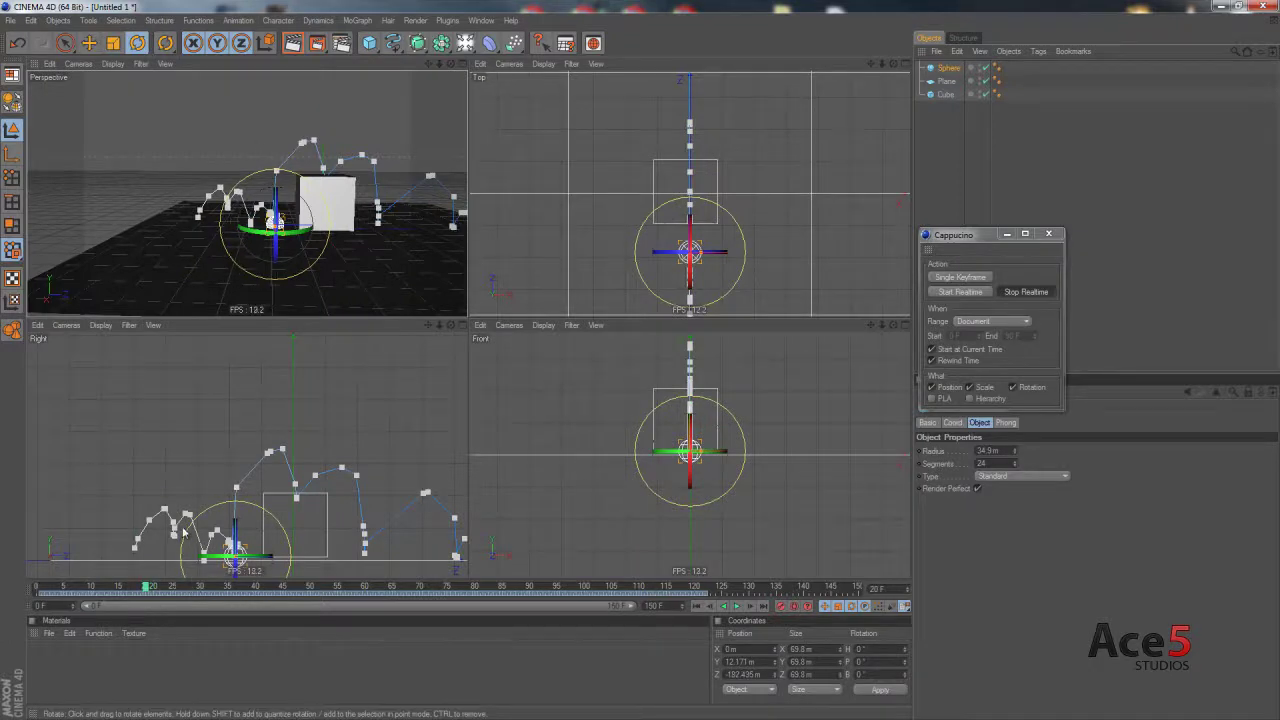
- Maximize the Right view, open the Timeline in F-Curve mode, and frame the sphere's animation curves
middle_click(325, 477)
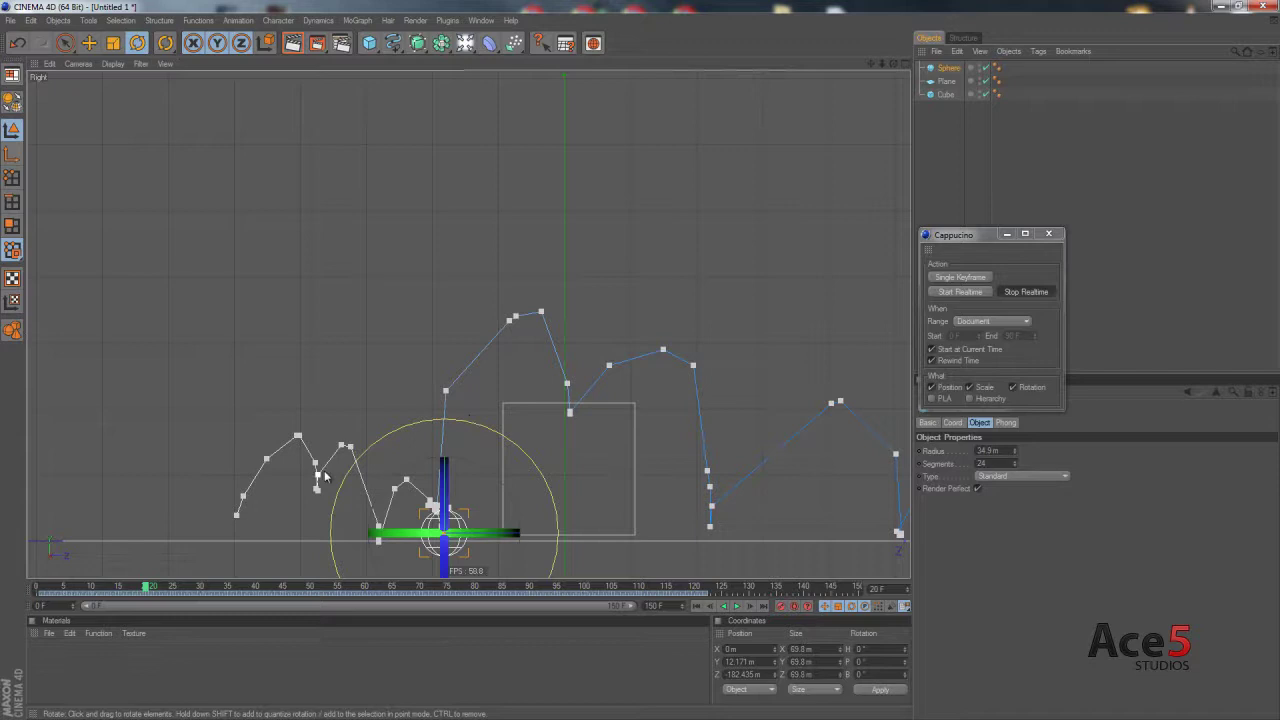
key(shift+F3)
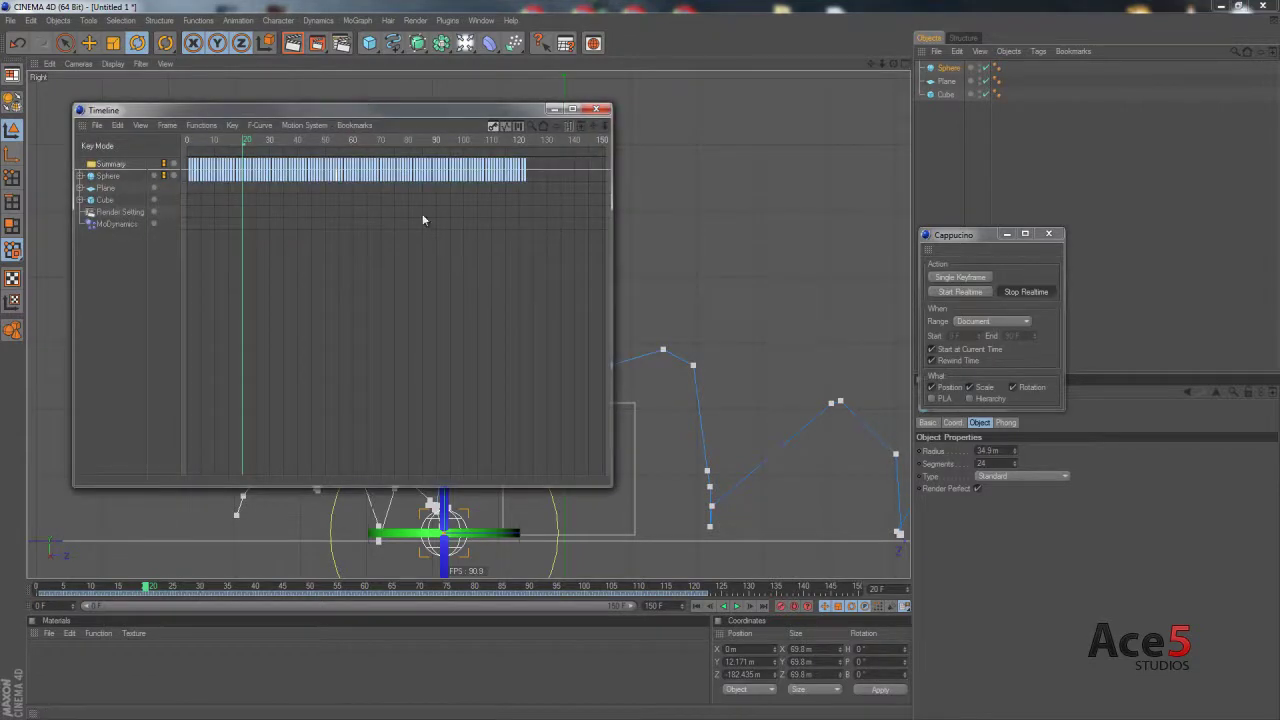
key(Tab)
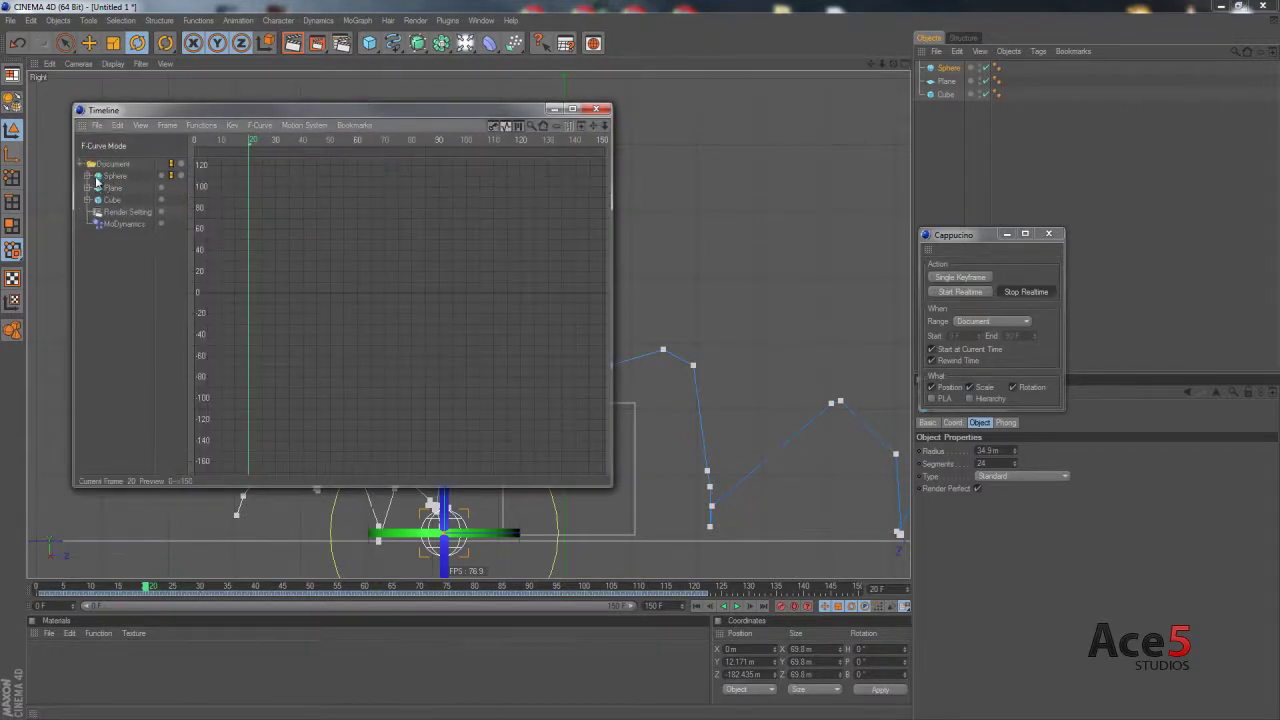
click(106, 179)
alt+middle_drag(313, 279, 337, 266)
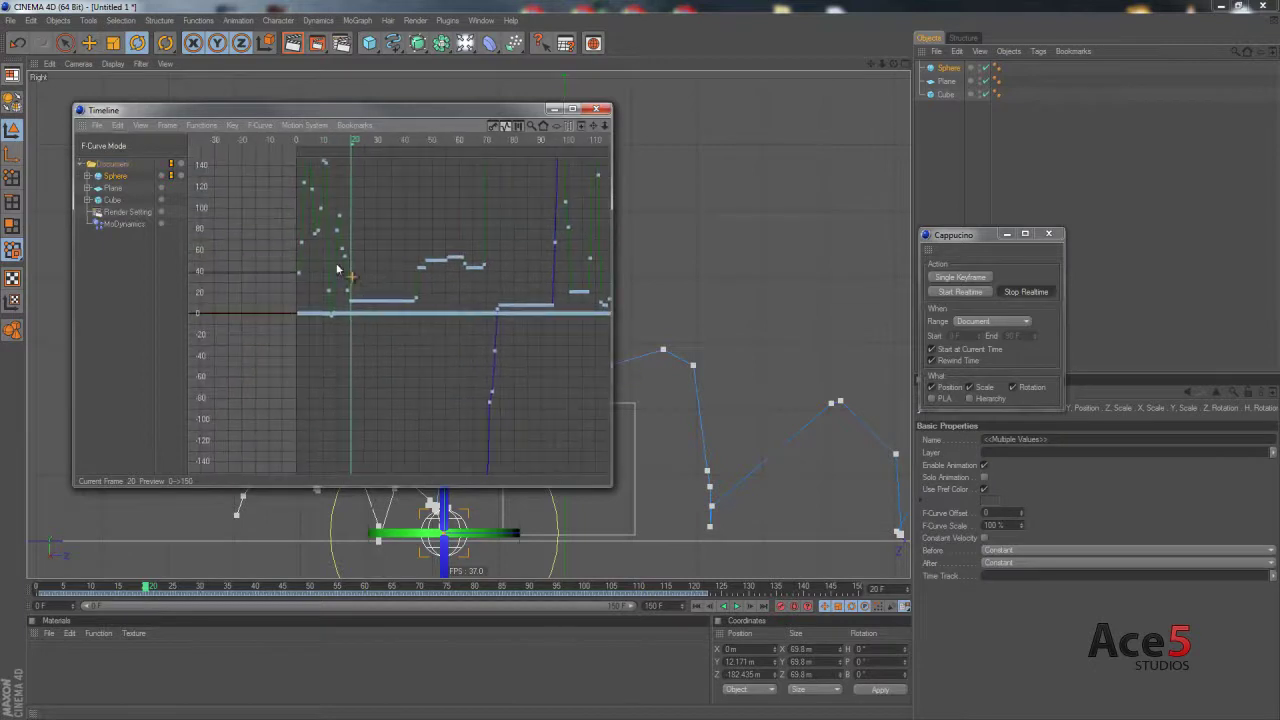
alt+right_drag(337, 266, 662, 346)
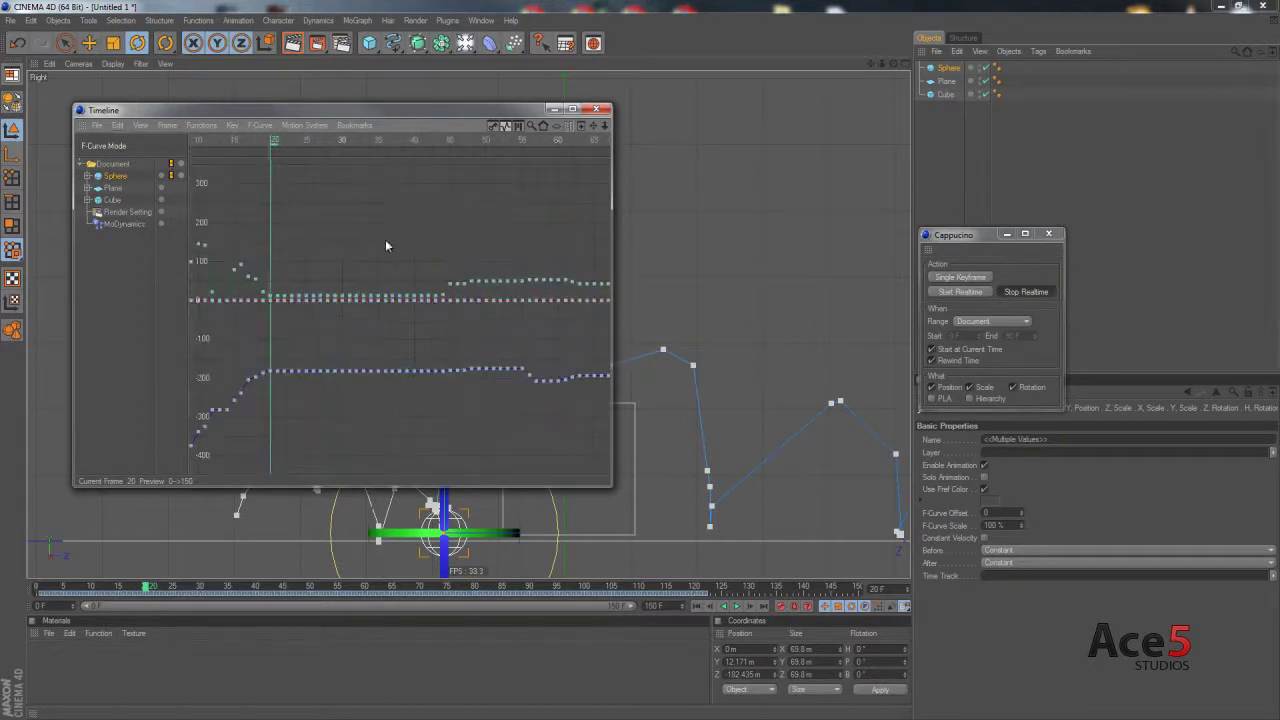
alt+middle_drag(385, 239, 588, 370)
alt+right_drag(588, 370, 603, 352)
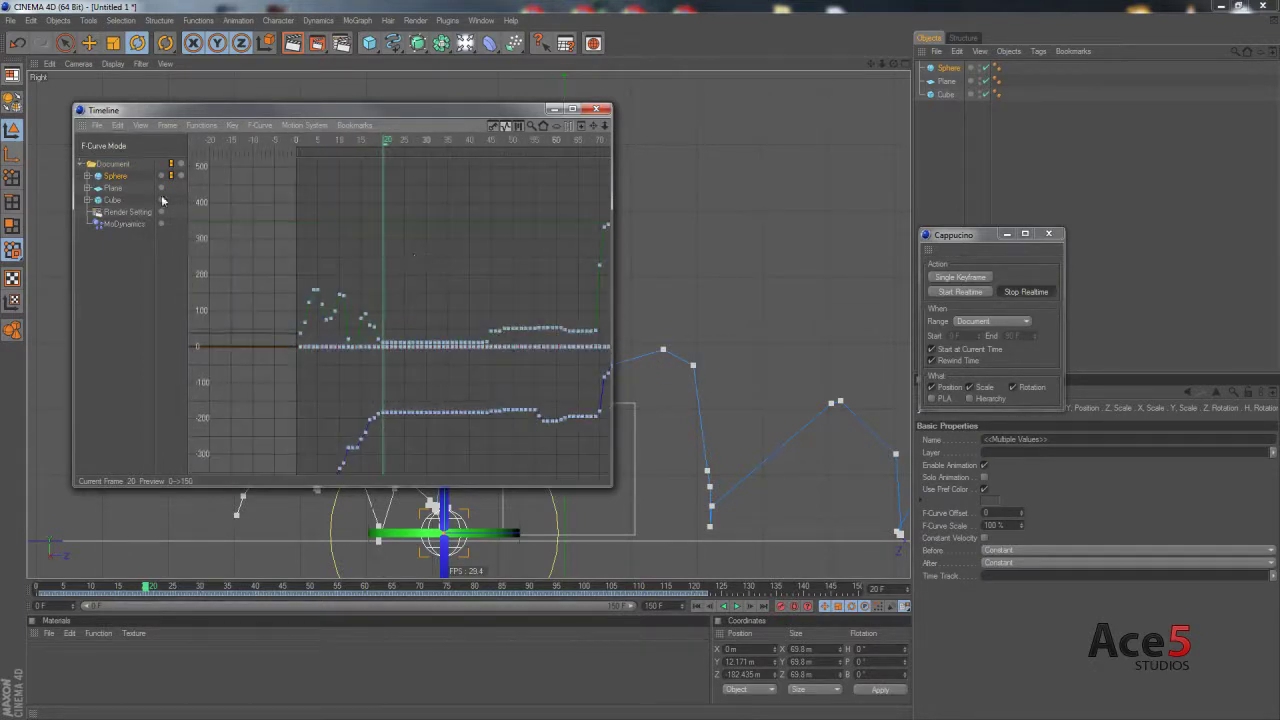
- Expand the sphere's position tracks, show only the Position Y curve, and move the Timeline clear of the motion path
click(88, 176)
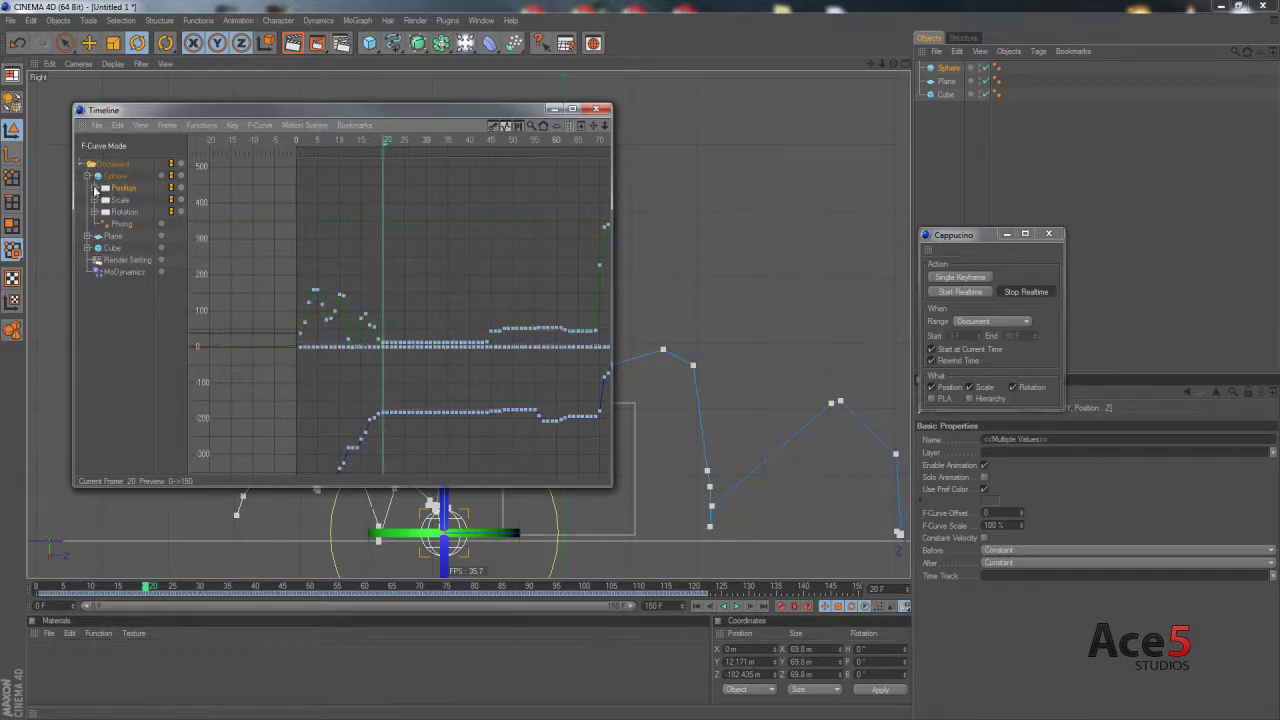
click(94, 188)
click(130, 213)
drag(249, 112, 929, 161)
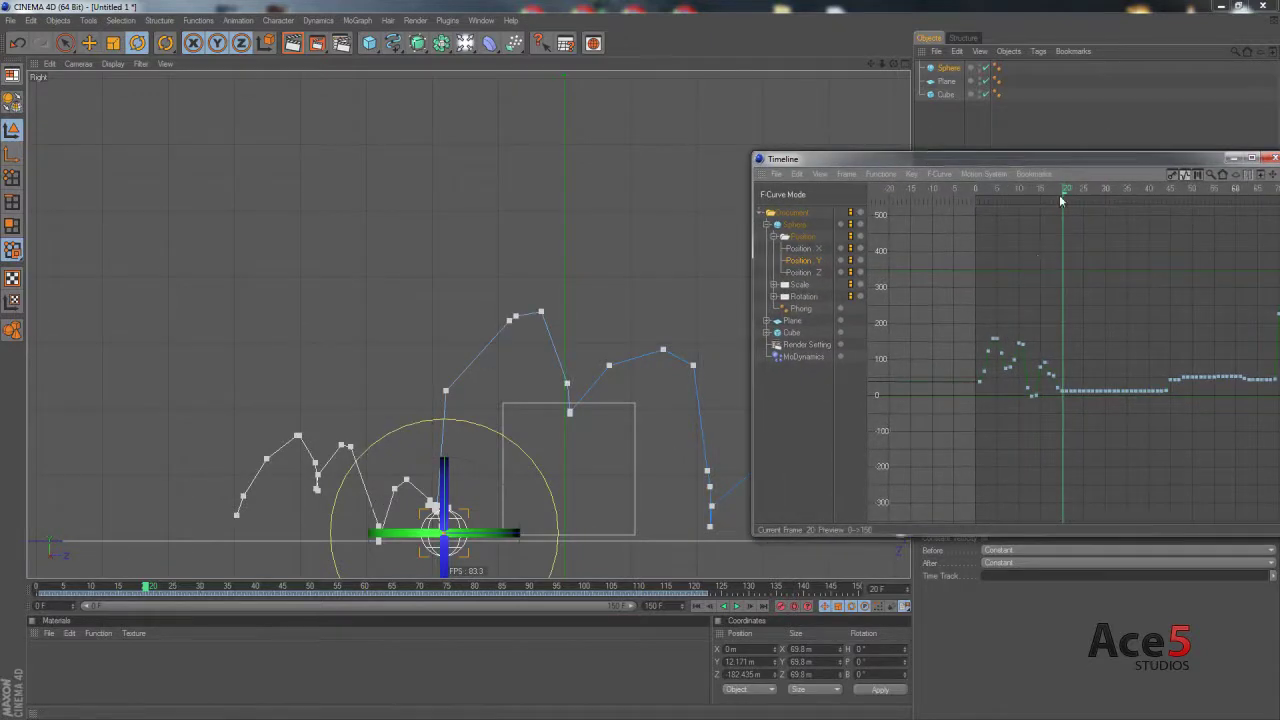
- Raise the sphere's Position Y key at frame 10 to about 236 m, and scrub to frame 11 to compare
drag(1028, 193, 1021, 266)
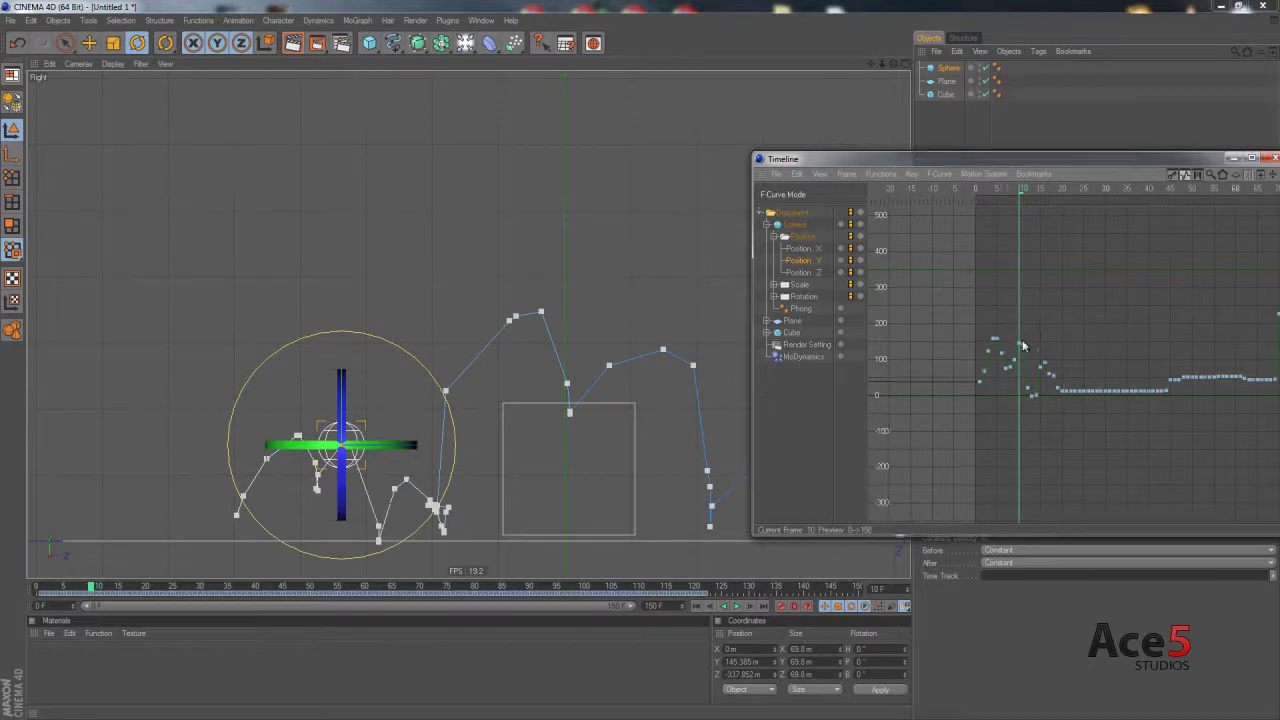
drag(1022, 346, 1018, 318)
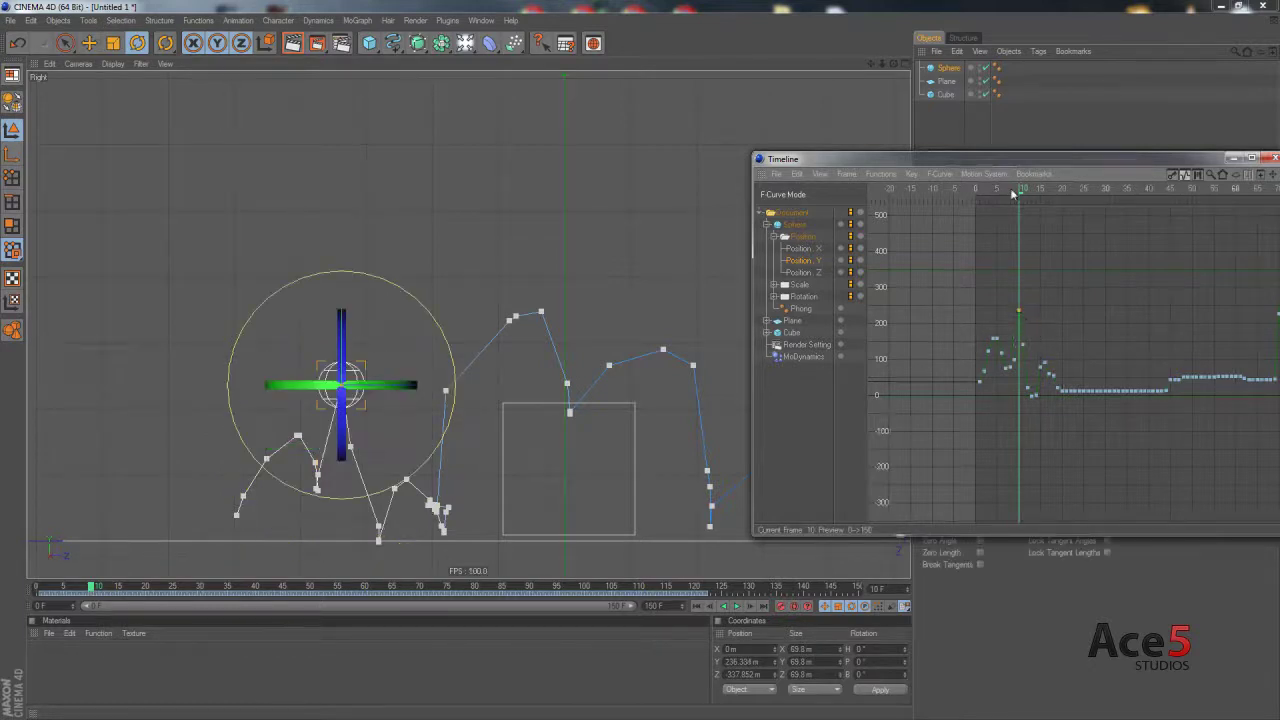
mouse_move(1015, 194)
mouse_down()
mouse_move(1004, 196)
mouse_move(1023, 196)
mouse_up()
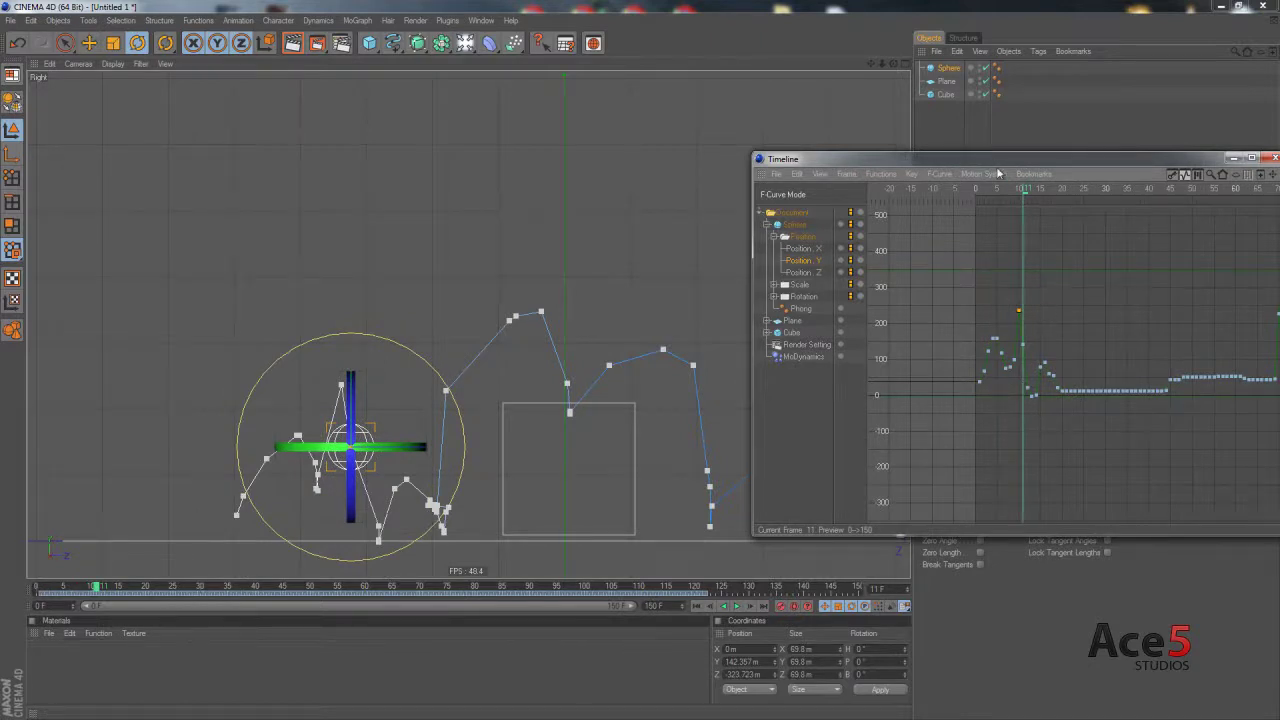
- Play back the edited bounce from the first frame, and undo the Position Y key change
drag(953, 159, 935, 178)
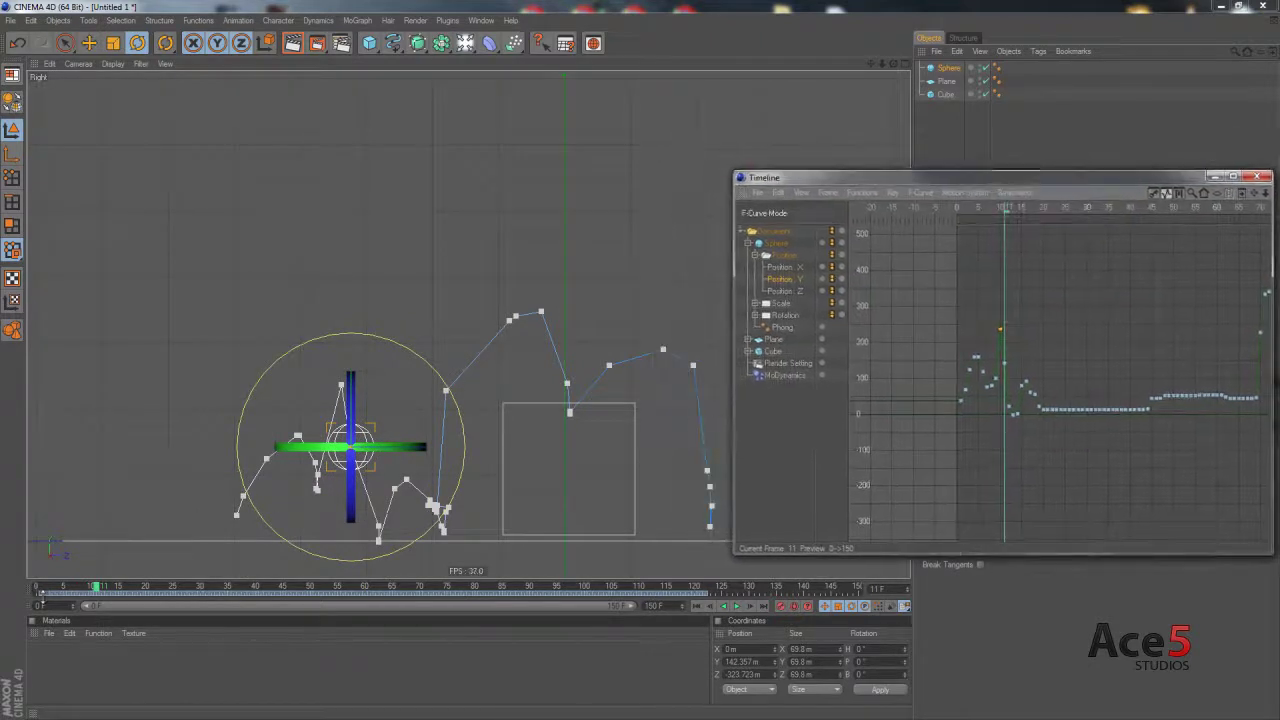
key(shift+f)
key(F8)
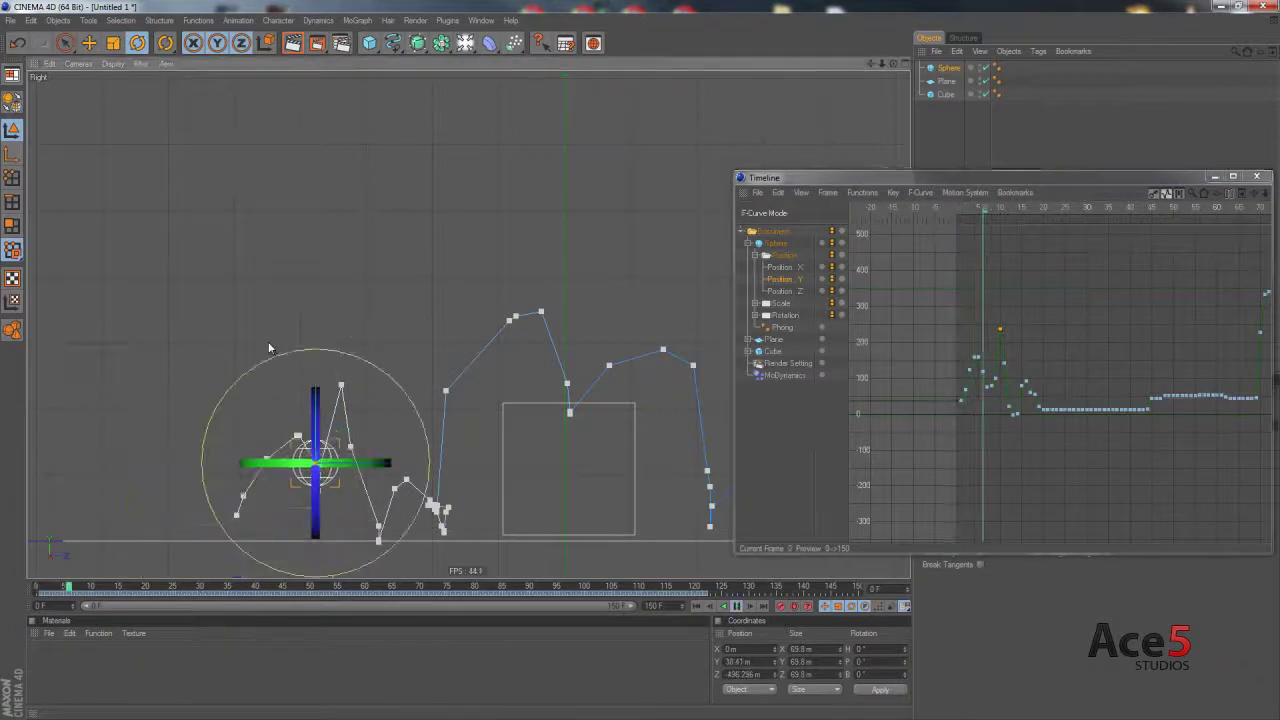
click(1094, 283)
key(ctrl+z)
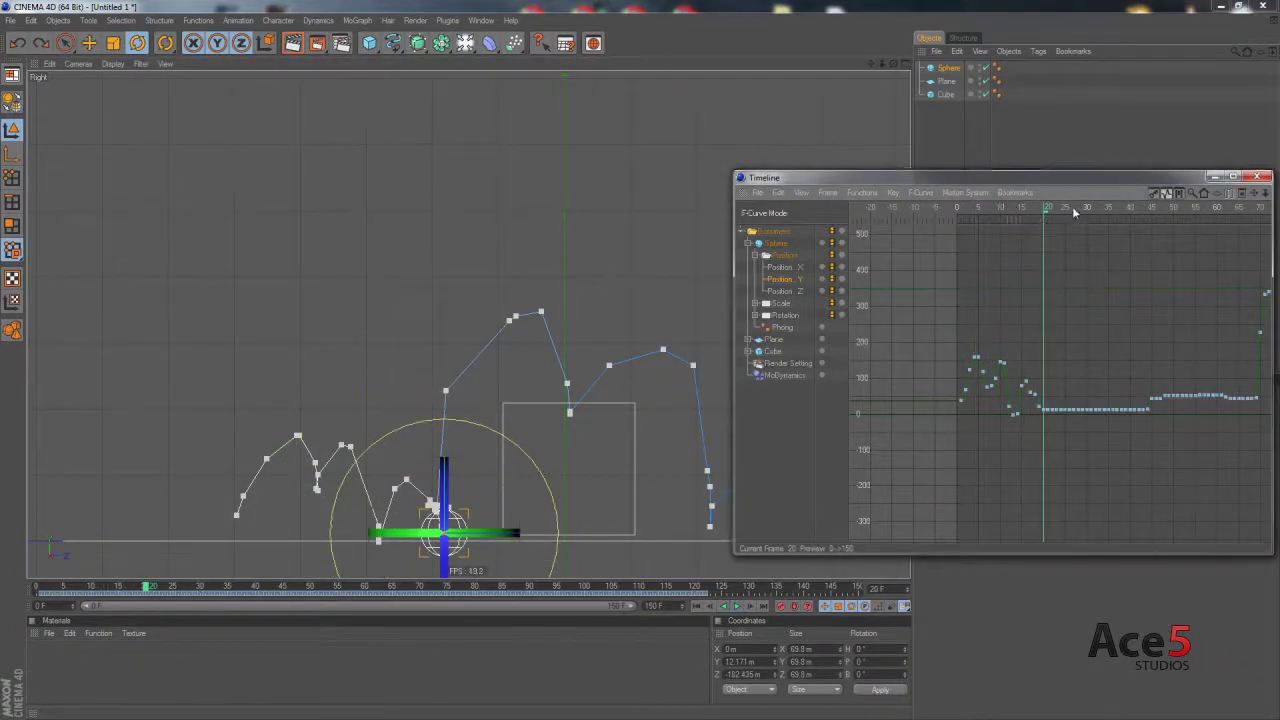
- Scrub the animation to frame 56, display all of the sphere's F-curves, and select every key on them
mouse_move(1070, 210)
mouse_down()
mouse_move(1150, 210)
mouse_move(1118, 210)
mouse_move(1204, 232)
mouse_move(1201, 247)
mouse_up()
drag(1154, 182, 987, 186)
alt+middle_drag(1014, 413, 959, 411)
alt+right_drag(959, 411, 635, 362)
click(603, 249)
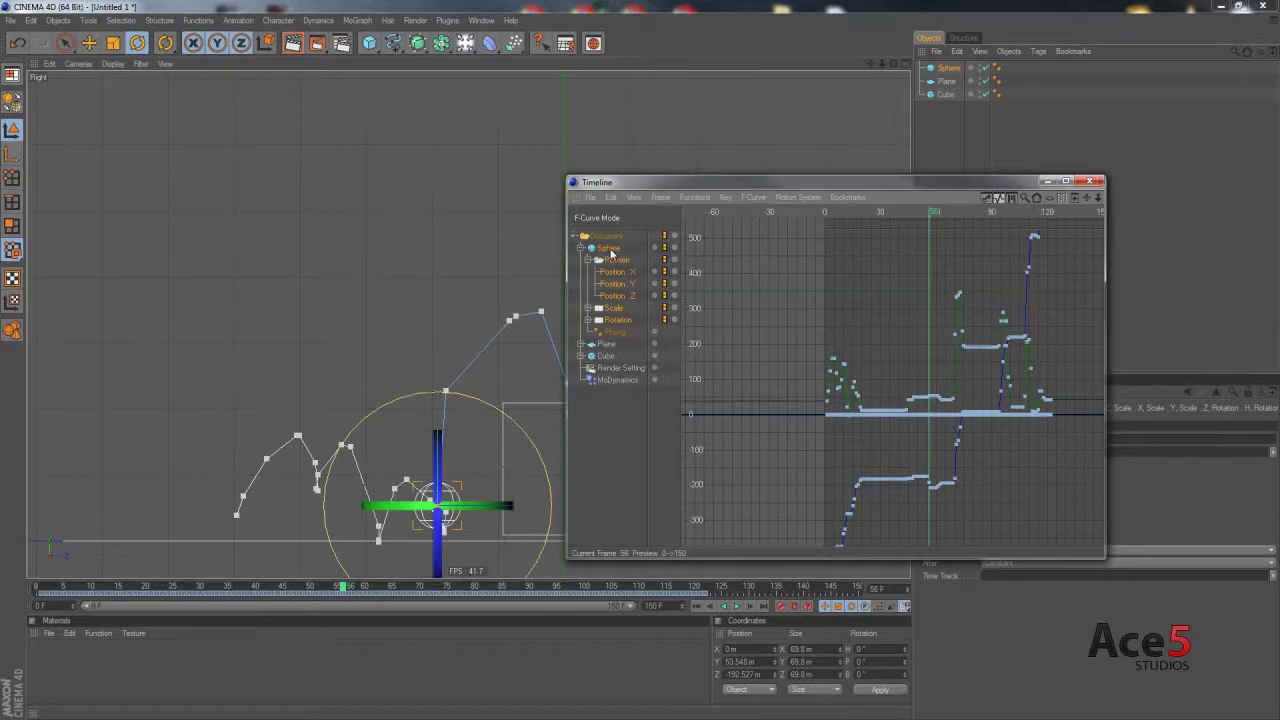
key(ctrl+a)
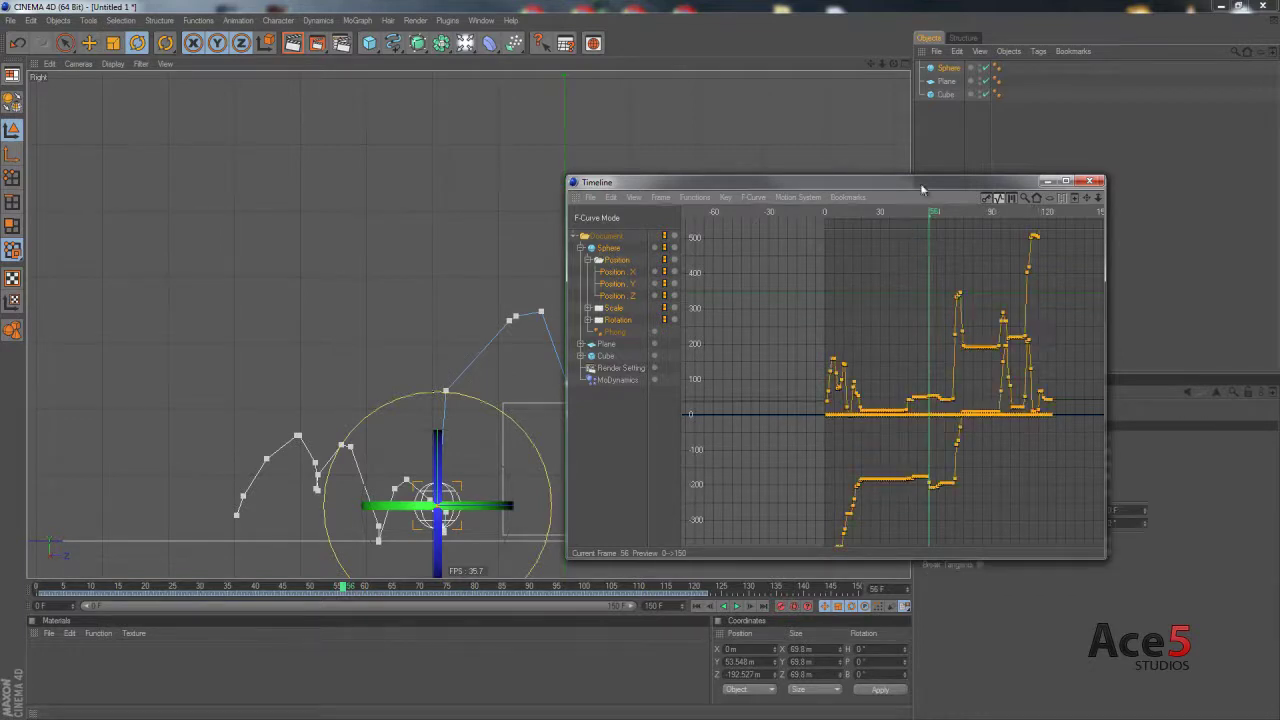
drag(922, 184, 457, 34)
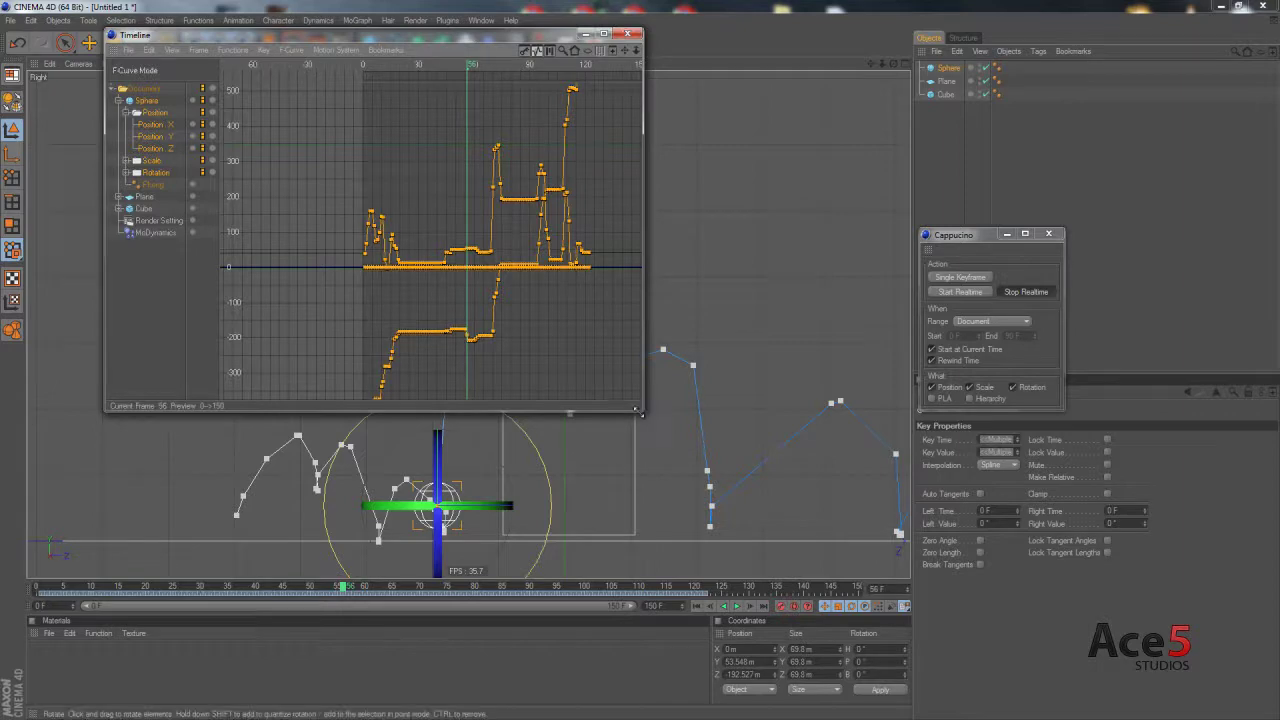
- Enlarge the Timeline window and frame all of the sphere's F-curves in it
drag(636, 409, 1126, 633)
key(h)
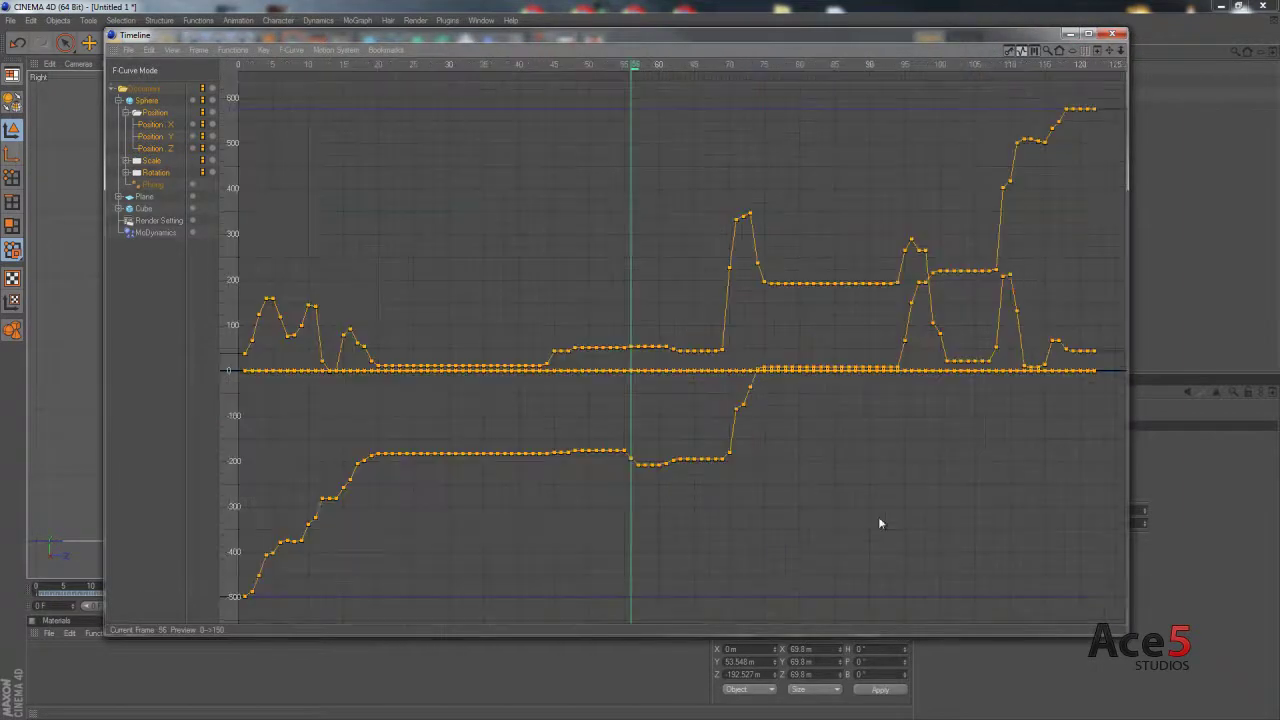
- Open the Key Reducer for the selected keys, widen its Reduction dialog, and leave Reduction Inflection at 0%
click(199, 49)
mouse_move(163, 56)
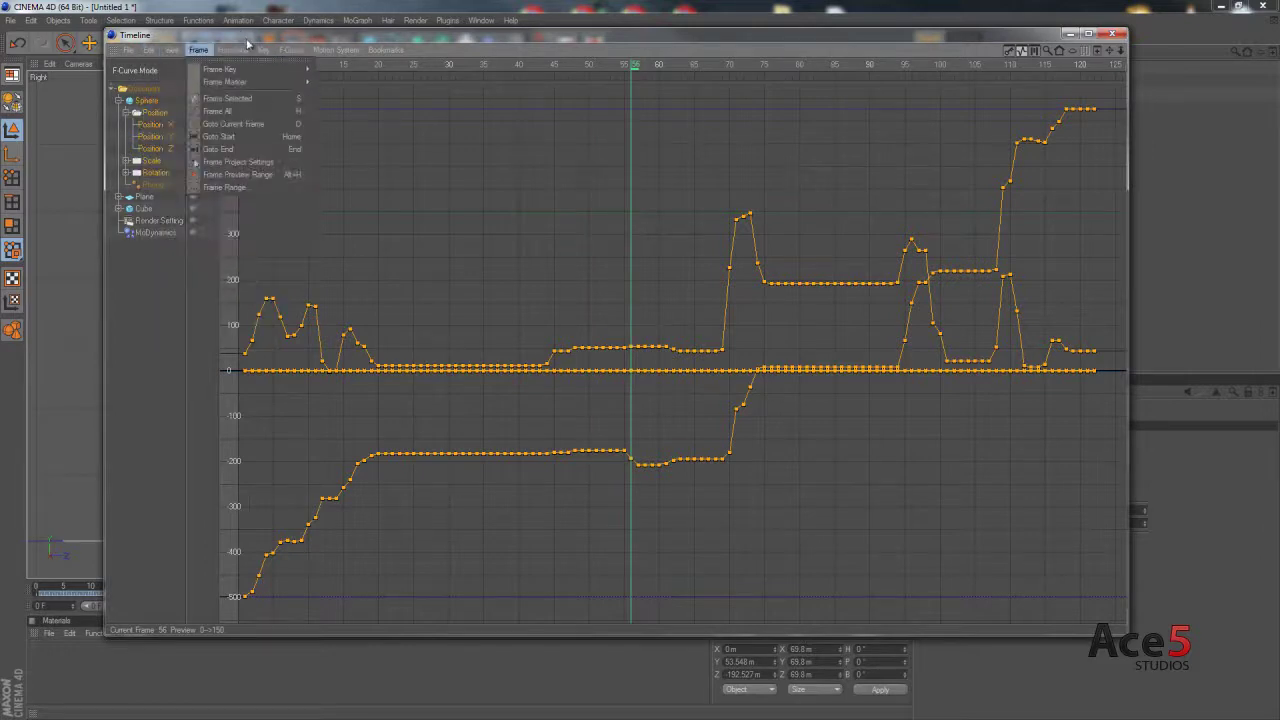
mouse_move(232, 50)
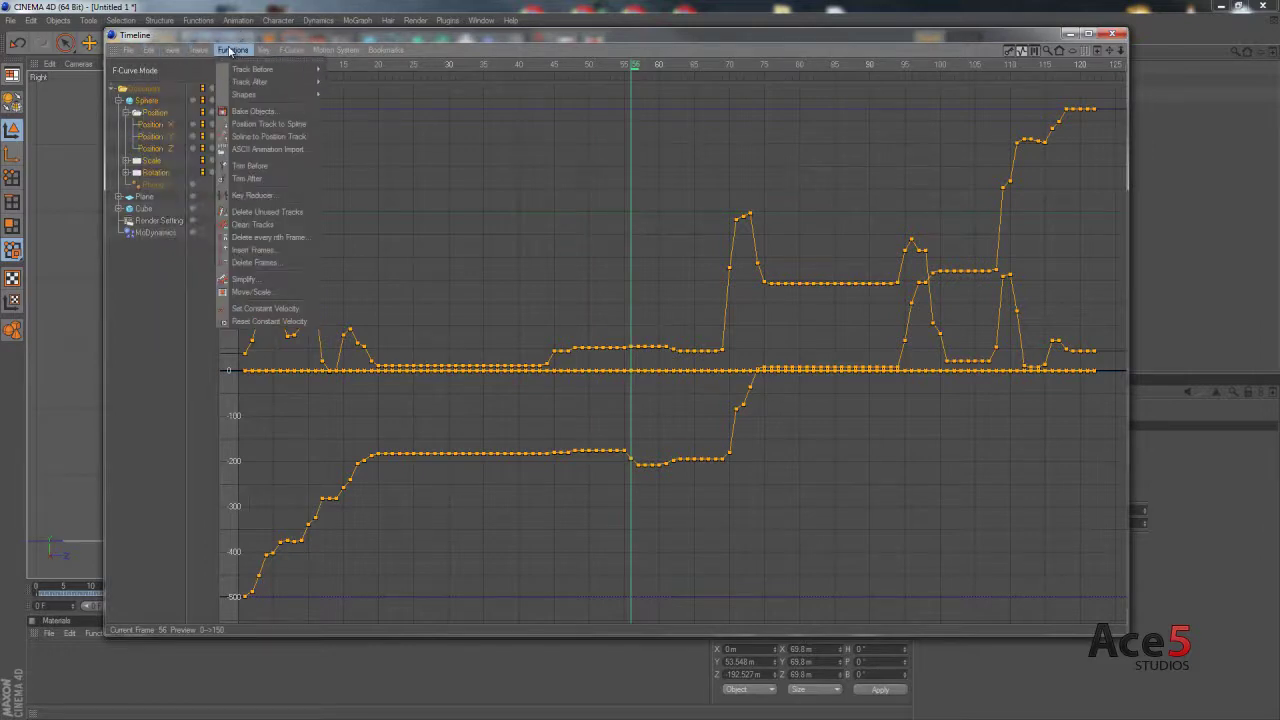
click(290, 195)
drag(297, 170, 325, 117)
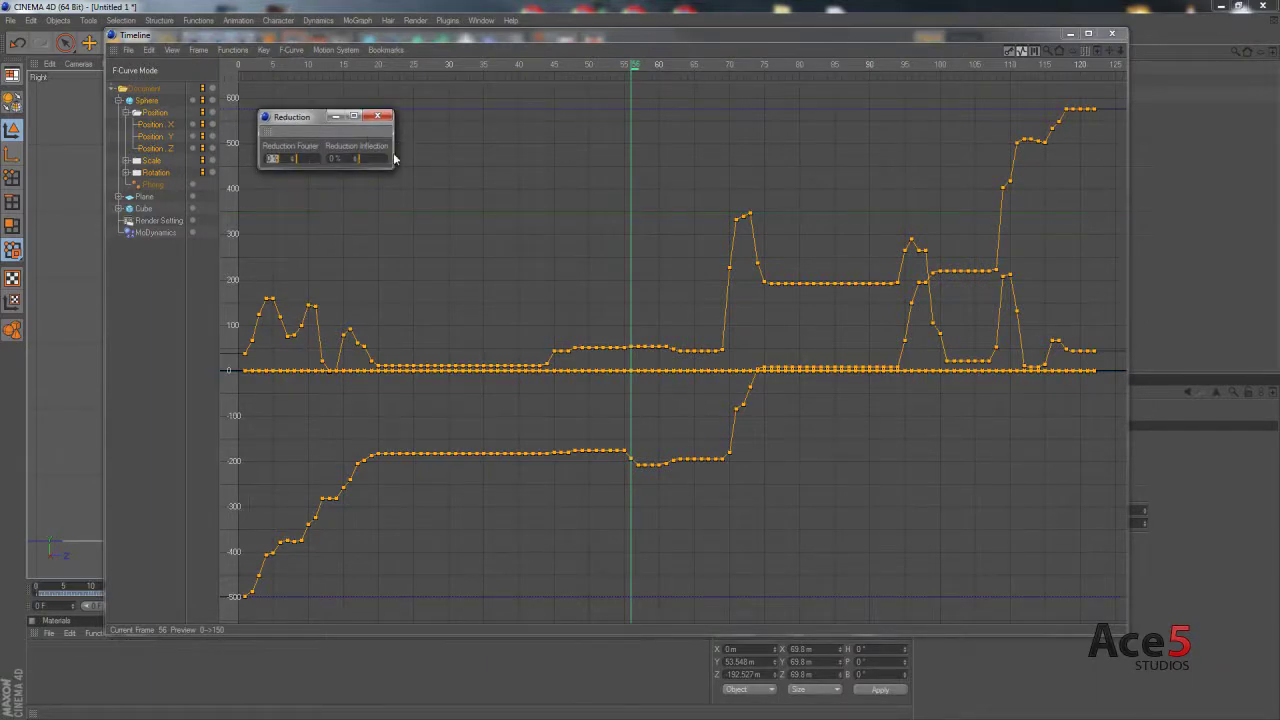
drag(393, 153, 631, 153)
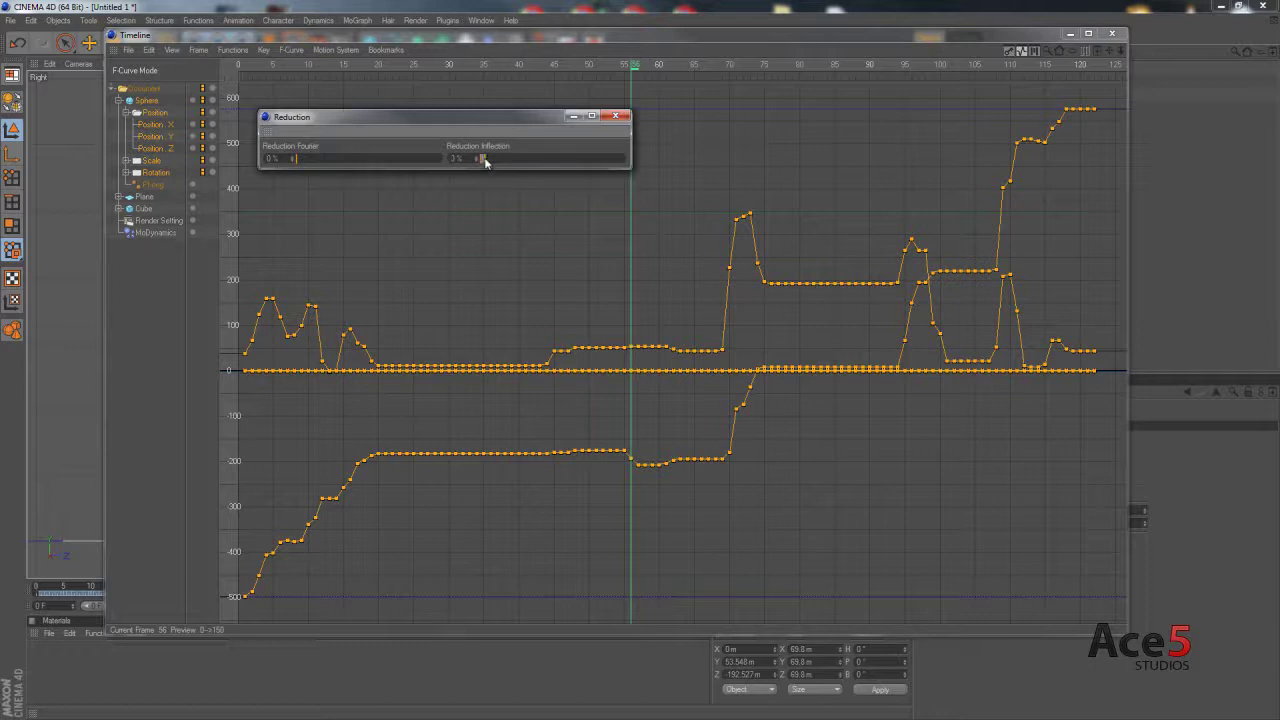
drag(485, 162, 254, 172)
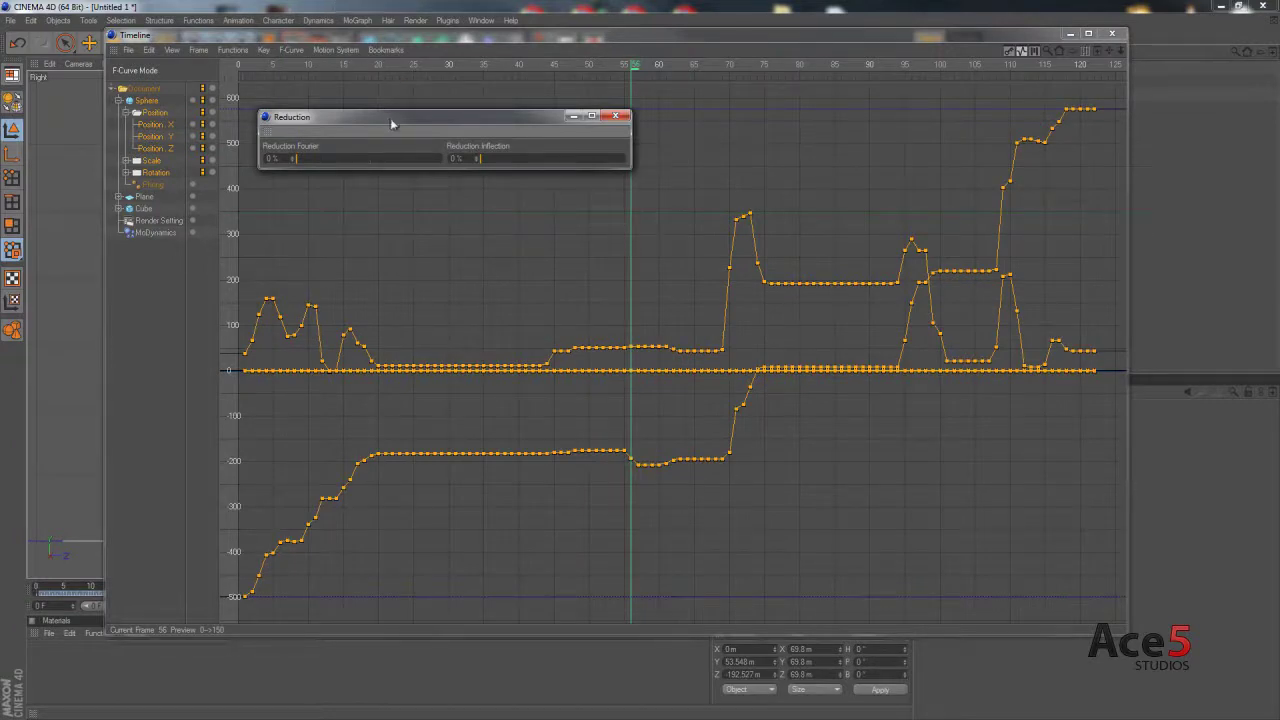
drag(391, 124, 569, 200)
- Detach the F-Curve commands as a floating palette and create Snapshot 1 of the current curves
click(343, 48)
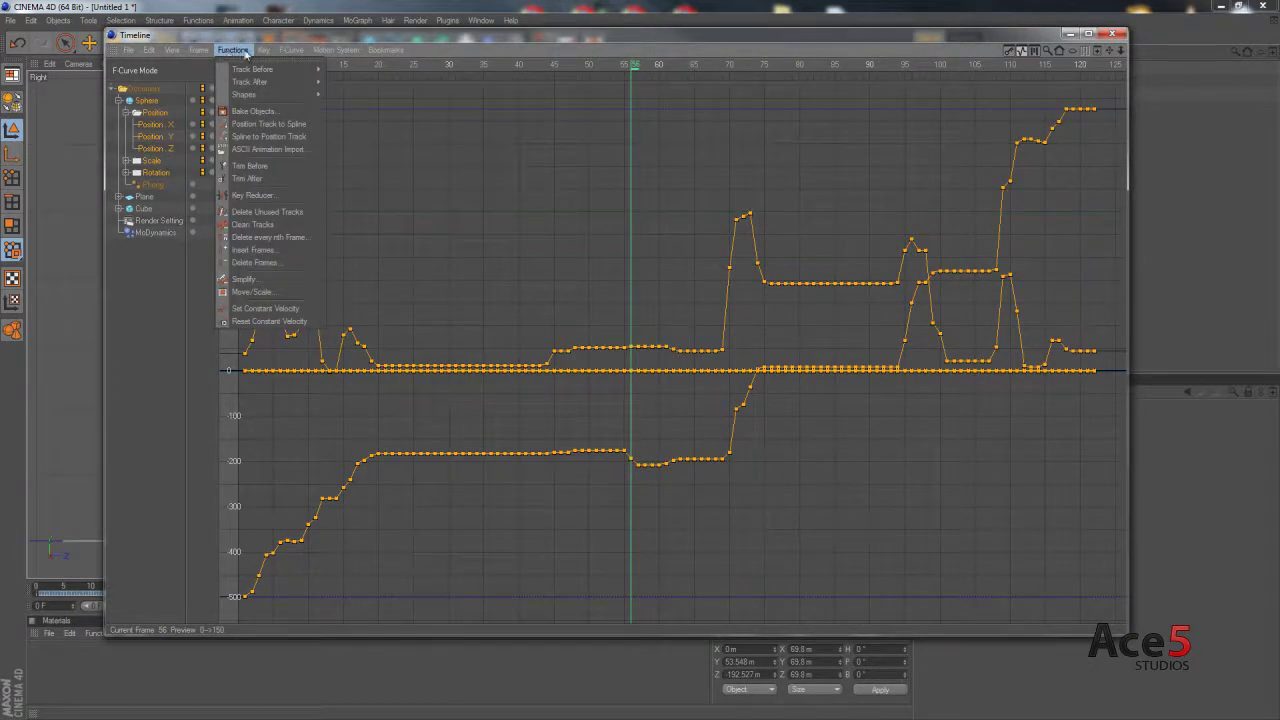
mouse_move(171, 51)
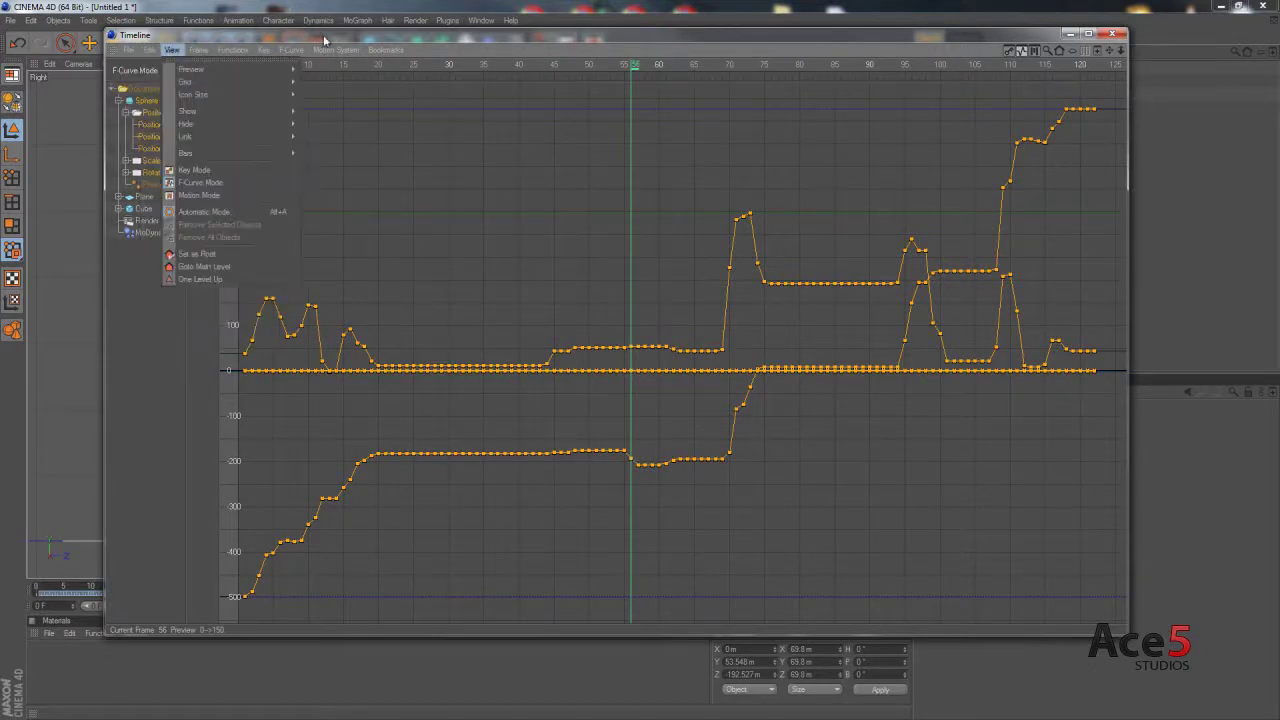
mouse_move(349, 51)
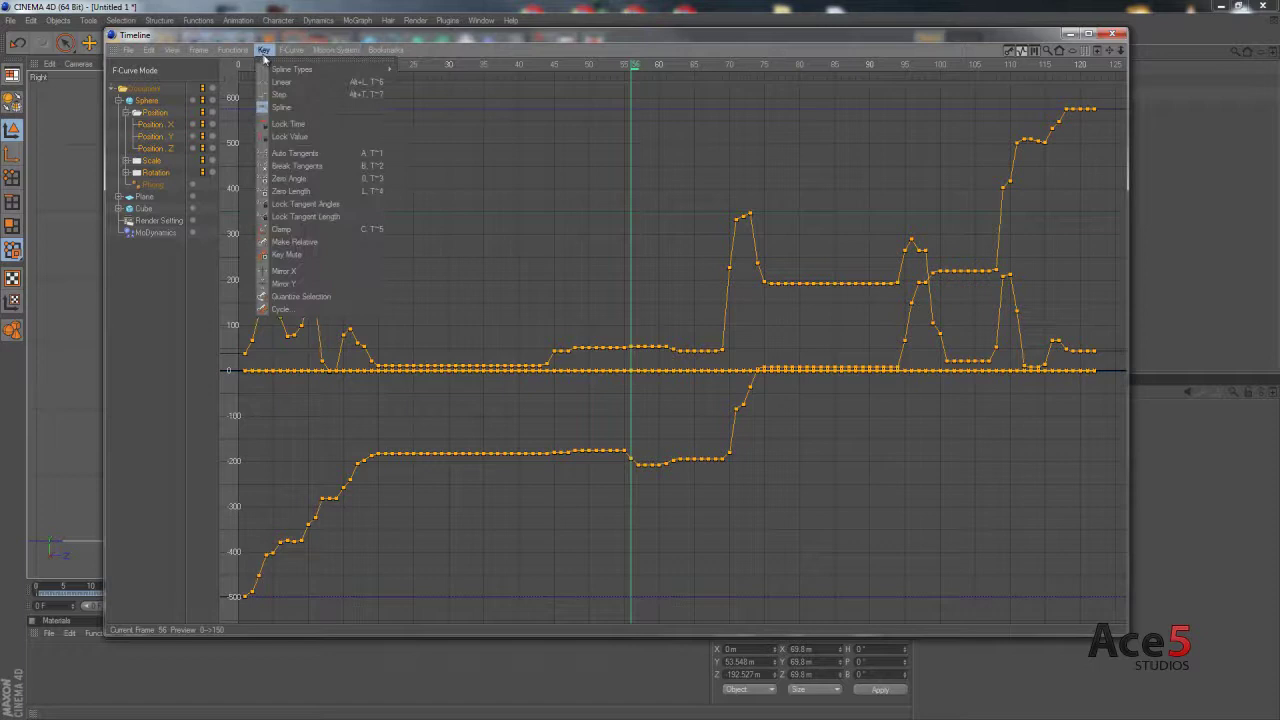
mouse_move(245, 55)
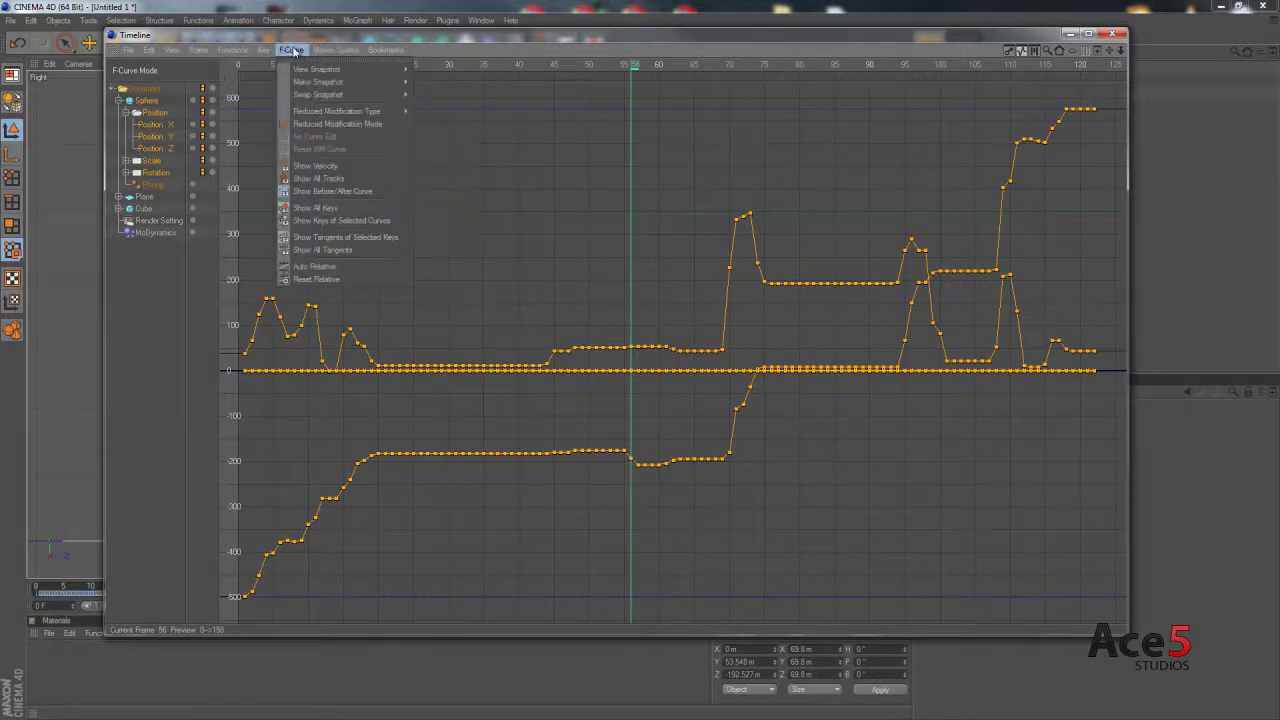
click(288, 58)
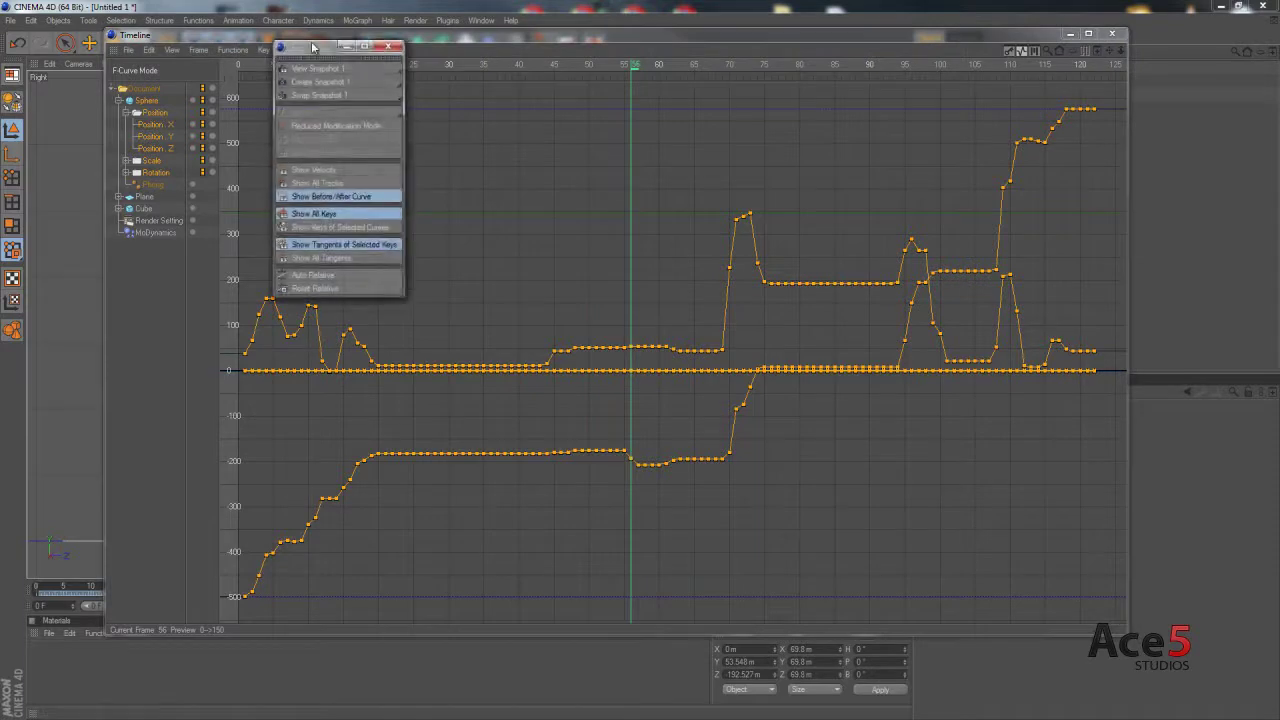
drag(318, 47, 186, 147)
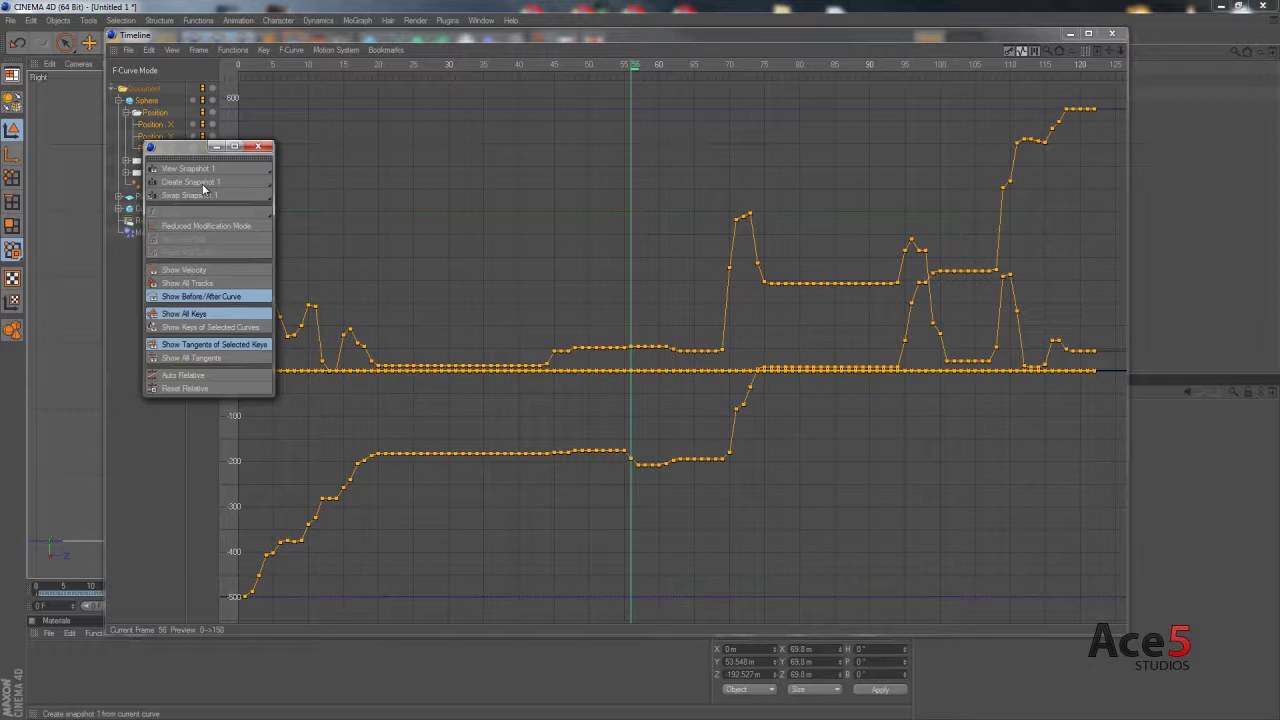
click(203, 184)
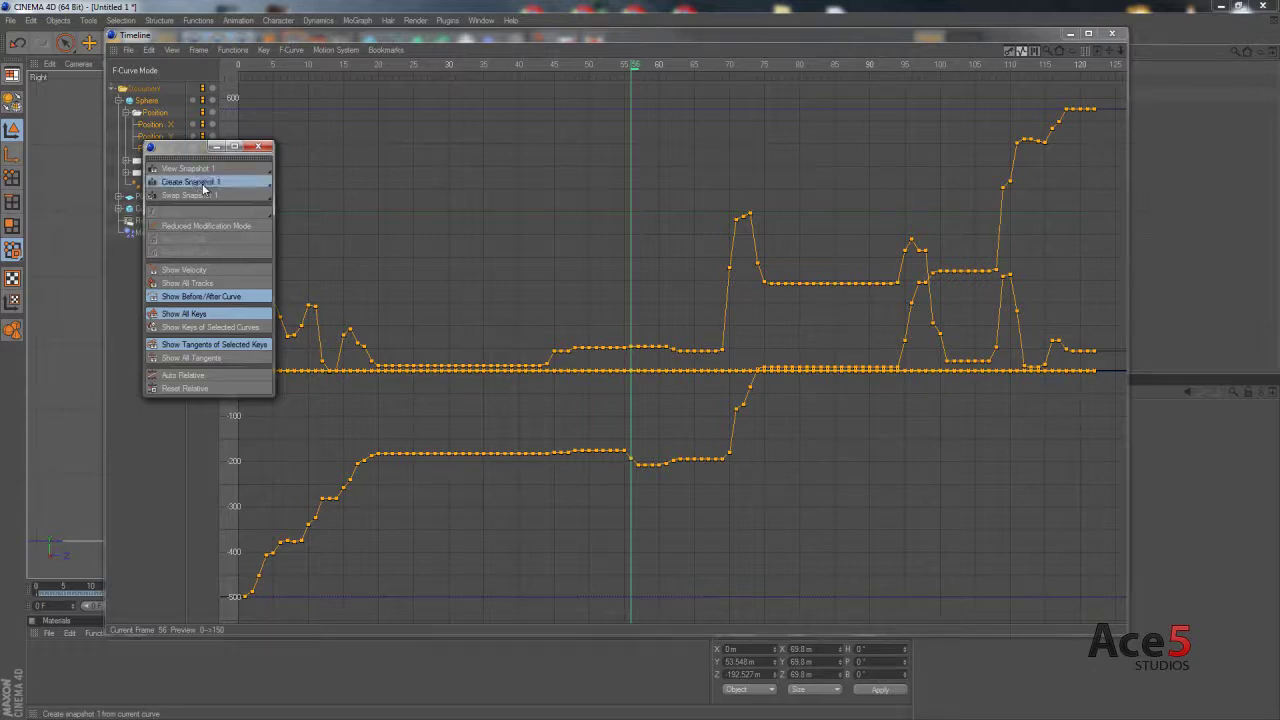
- Try shifting the sphere's Position Y peak keys to about frames 58–60, and undo the move
drag(713, 185, 654, 259)
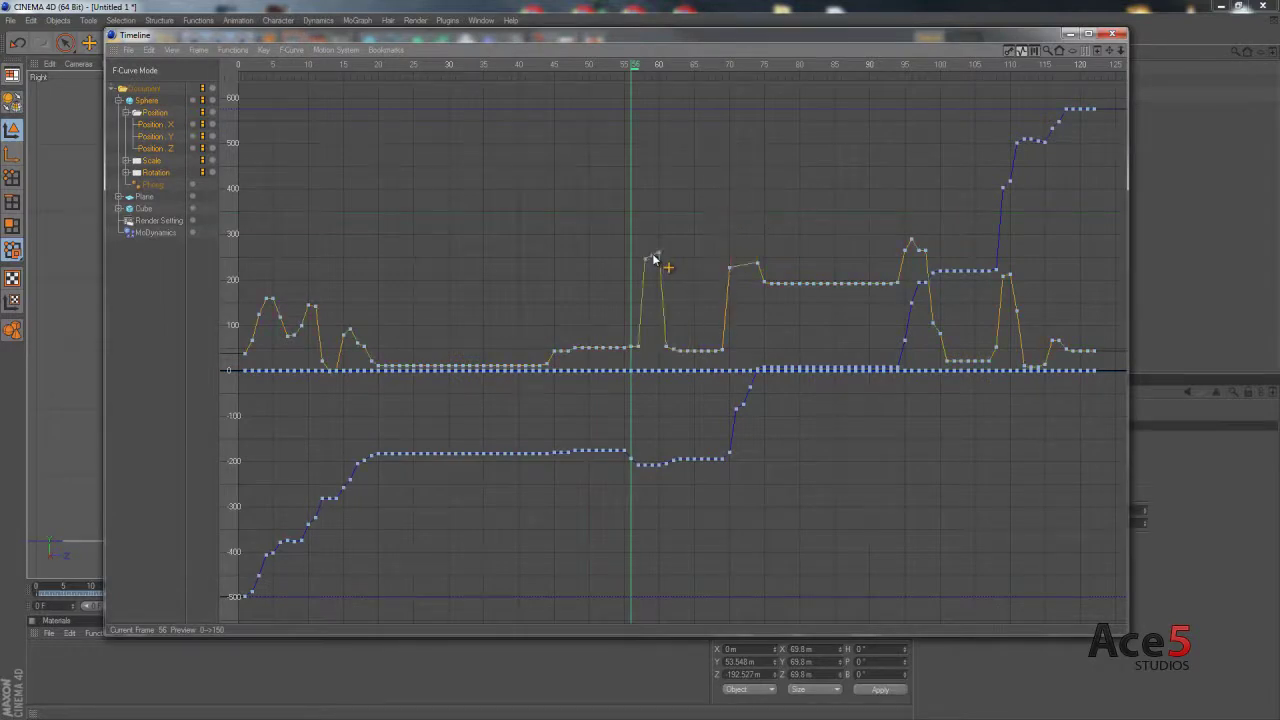
key(ctrl+z)
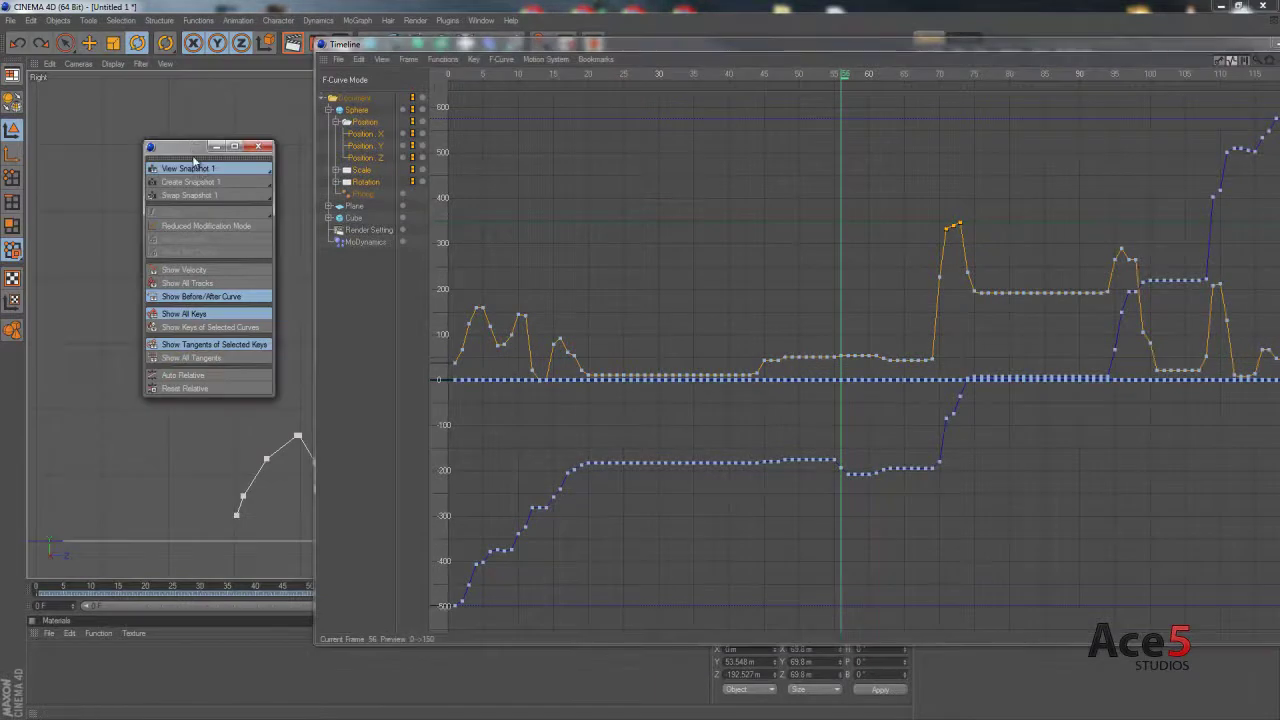
- Dock the F-Curve command palette into the Timeline beside its track list
drag(193, 158, 86, 148)
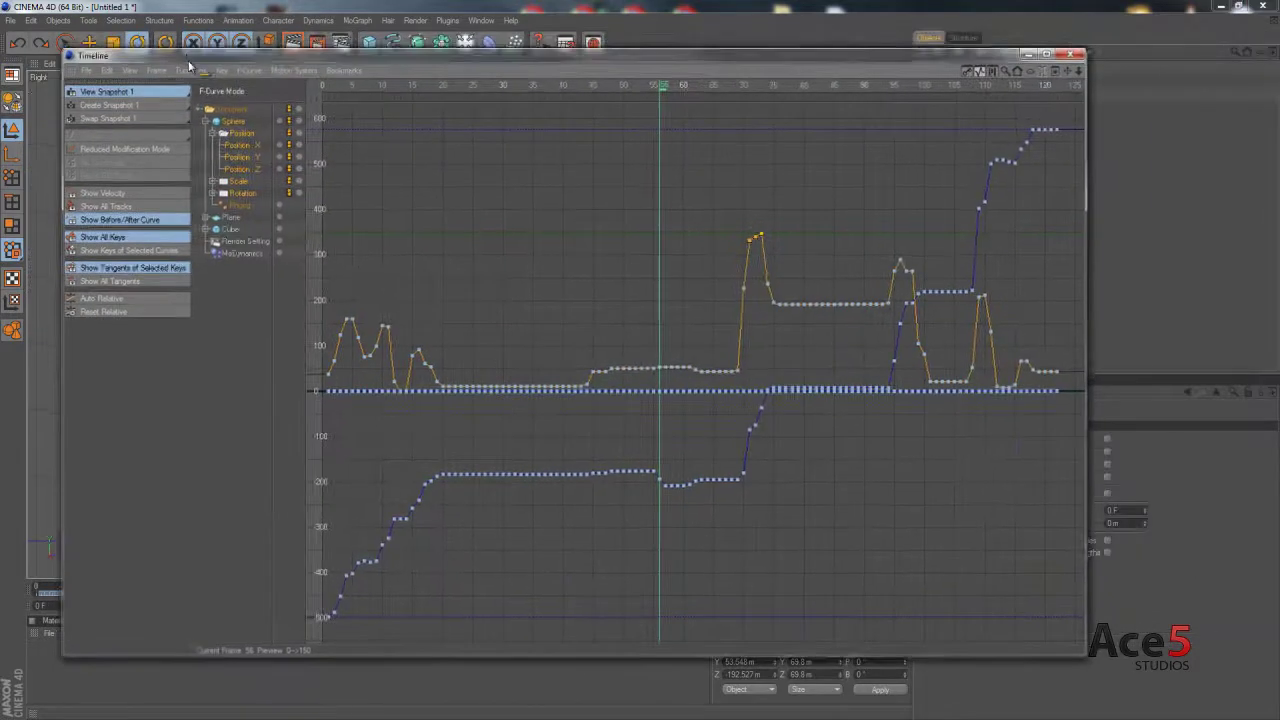
- Try moving the Position Y peak keys again to compare them with the snapshot, and undo the test
click(724, 197)
drag(674, 177, 684, 277)
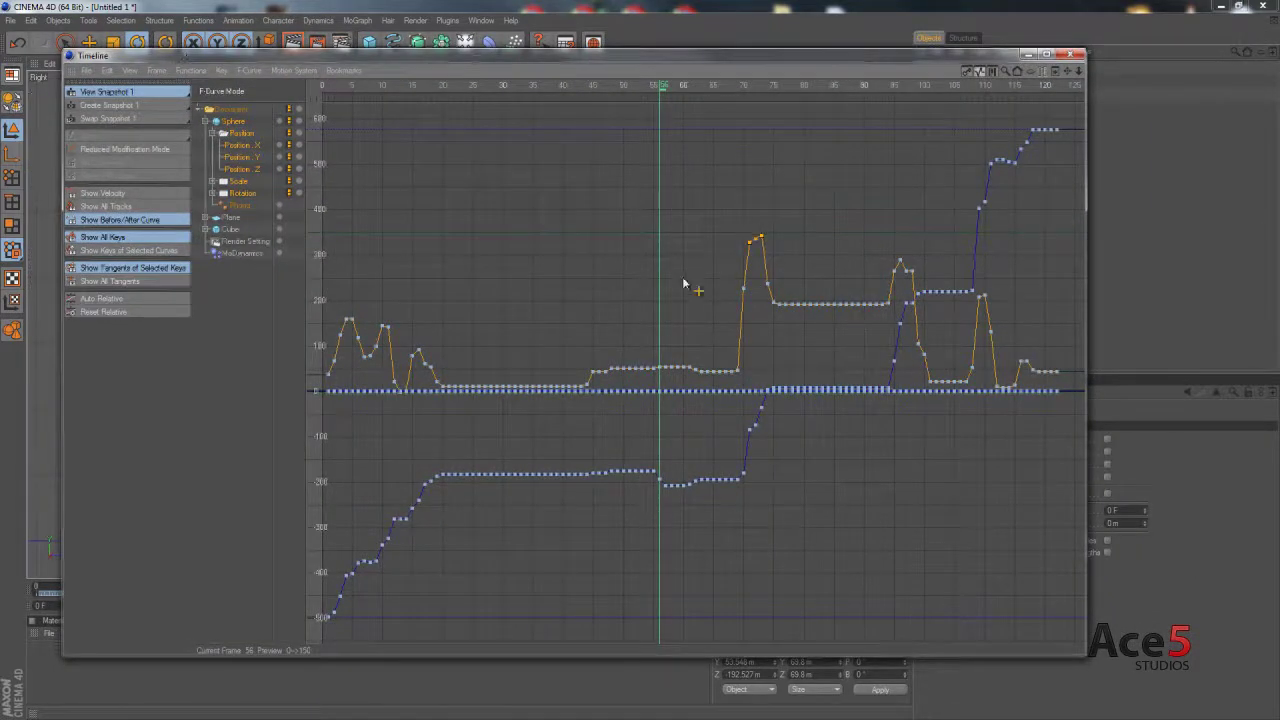
key(ctrl+z)
- Arrange the Reduction dialog above the Timeline so that the sliders and the curves are both visible
drag(721, 55, 617, 172)
drag(529, 169, 572, 60)
drag(535, 229, 543, 116)
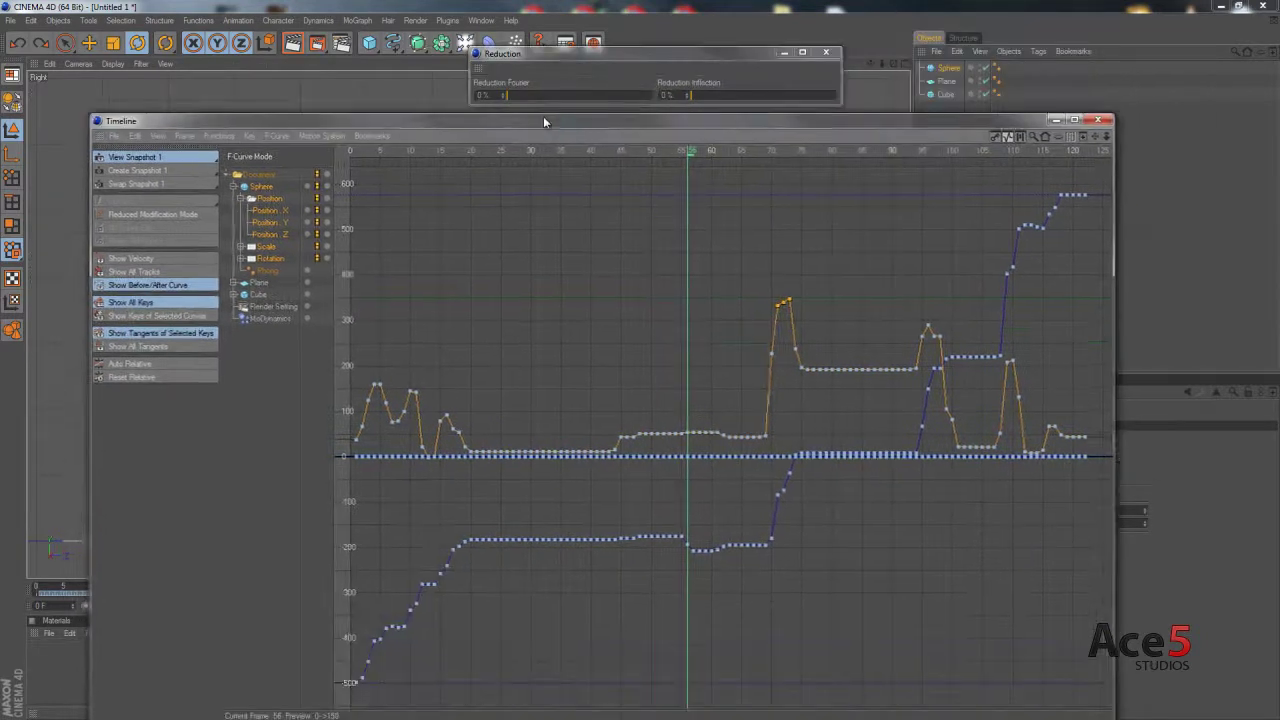
- Reduce the sphere's Position Y keys with the Reduction sliders, undoing the first test and reducing the curve again
drag(685, 94, 734, 99)
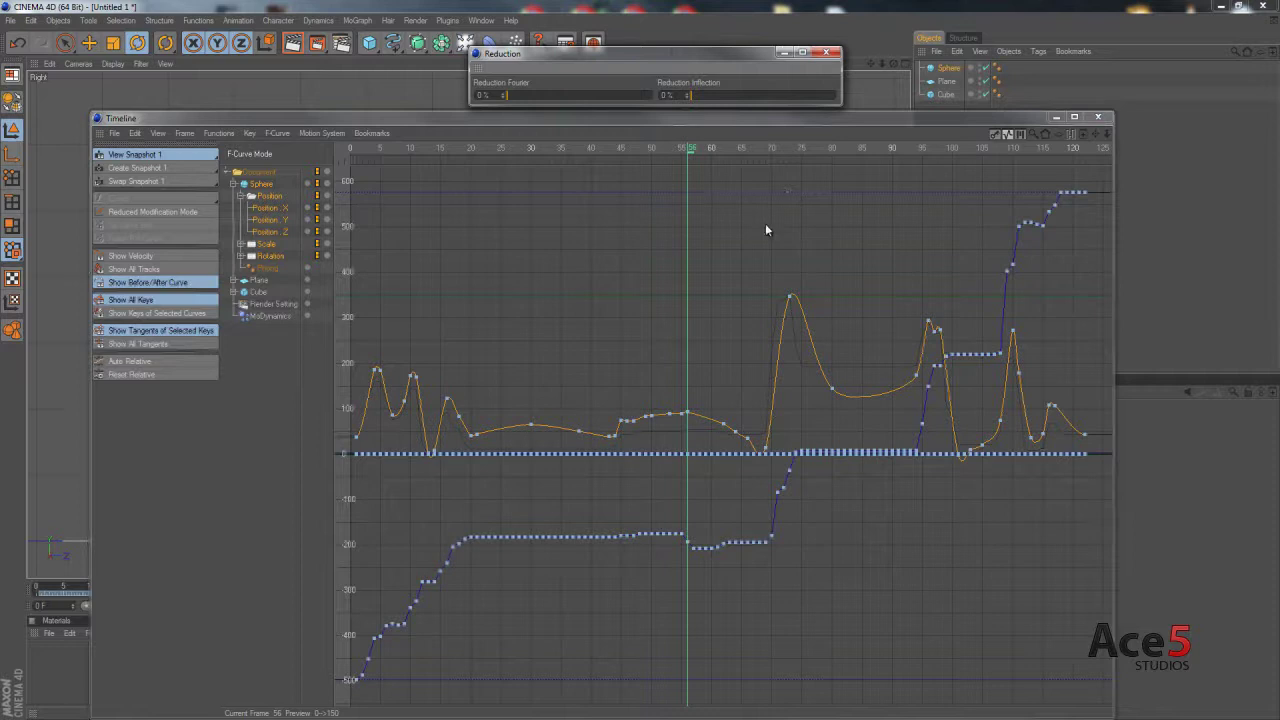
key(ctrl+z)
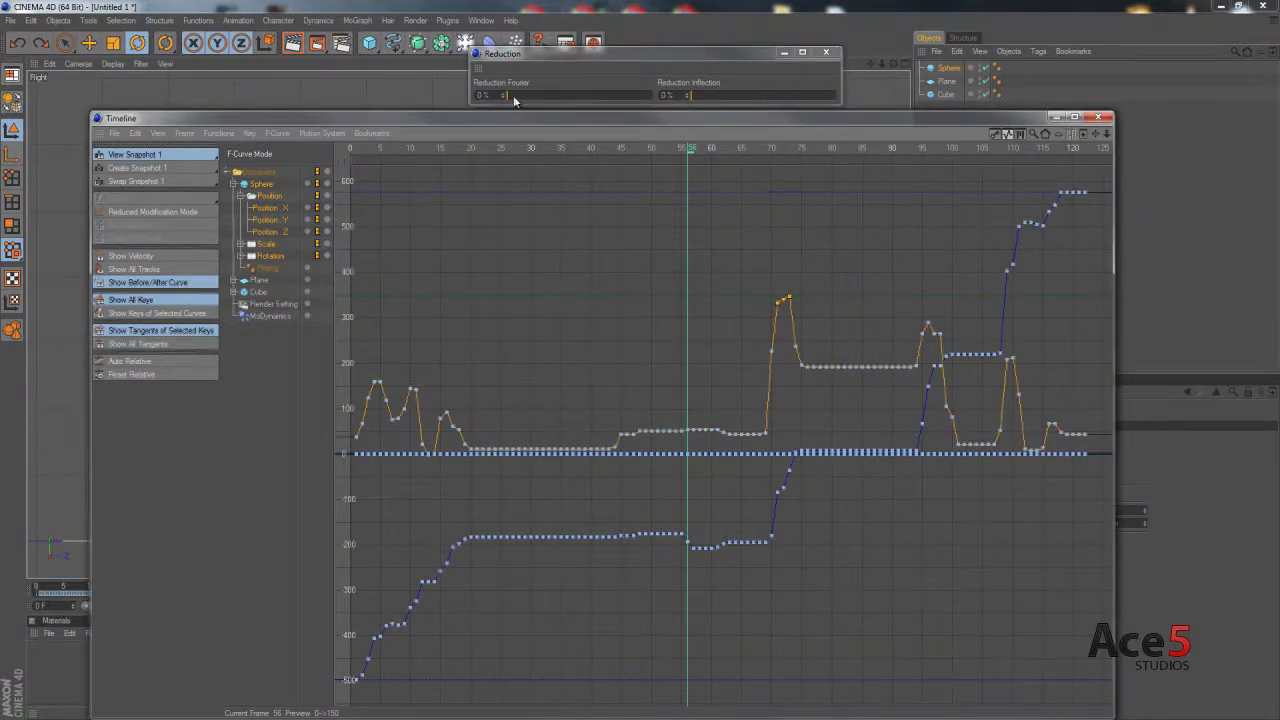
drag(514, 100, 827, 98)
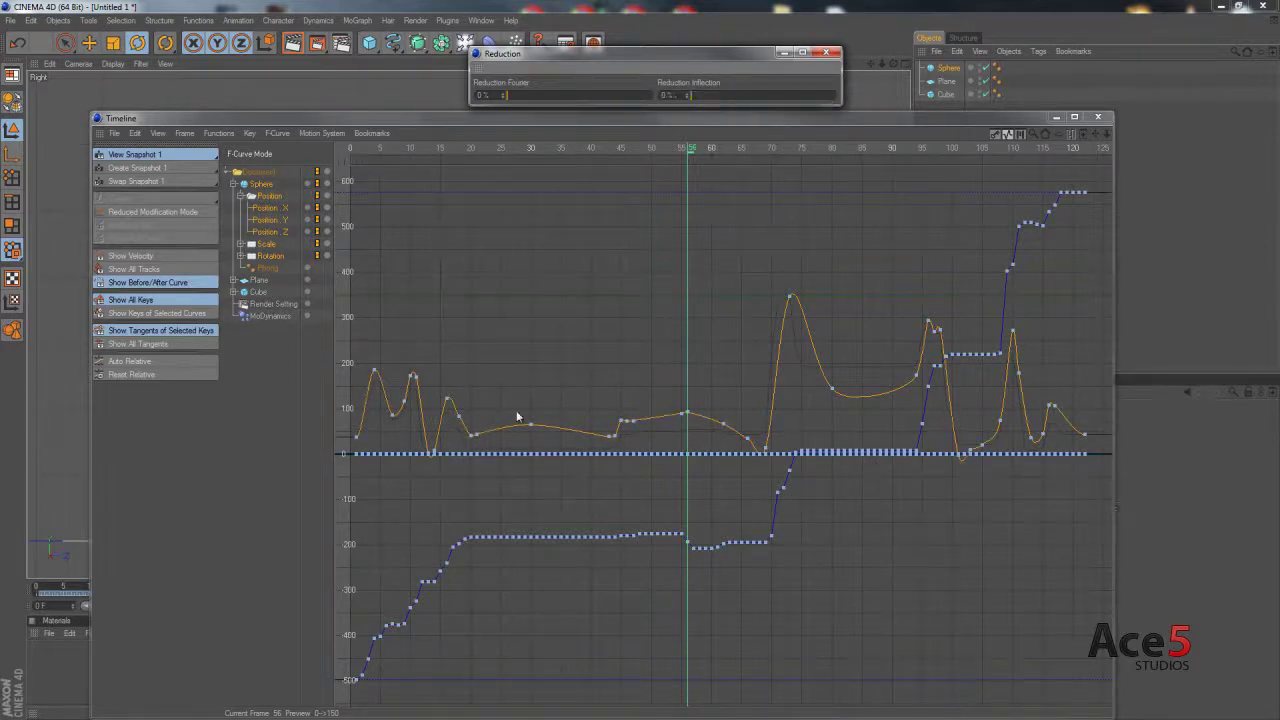
- Lower the Position Y key at frame 30 to about 15 m, isolate that curve, and lower its keys around frames 43–46
drag(511, 407, 560, 430)
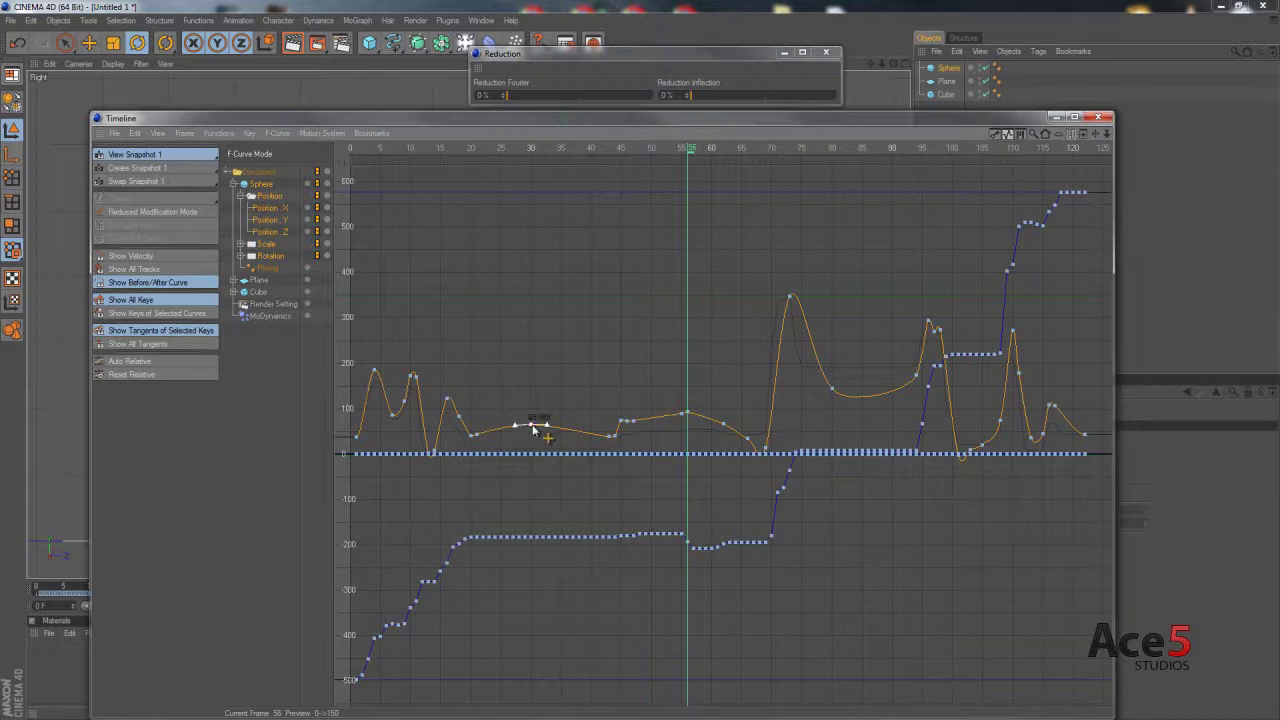
drag(533, 428, 534, 452)
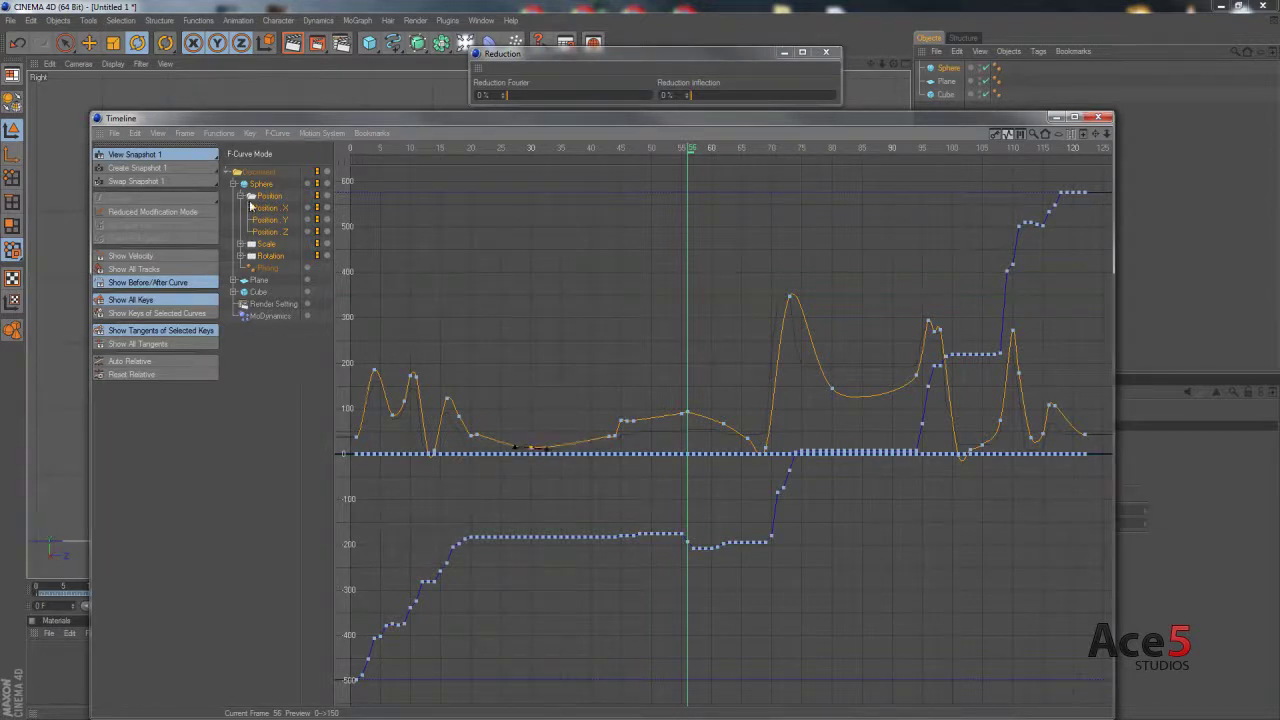
click(280, 219)
drag(595, 399, 617, 437)
key(ctrl+z)
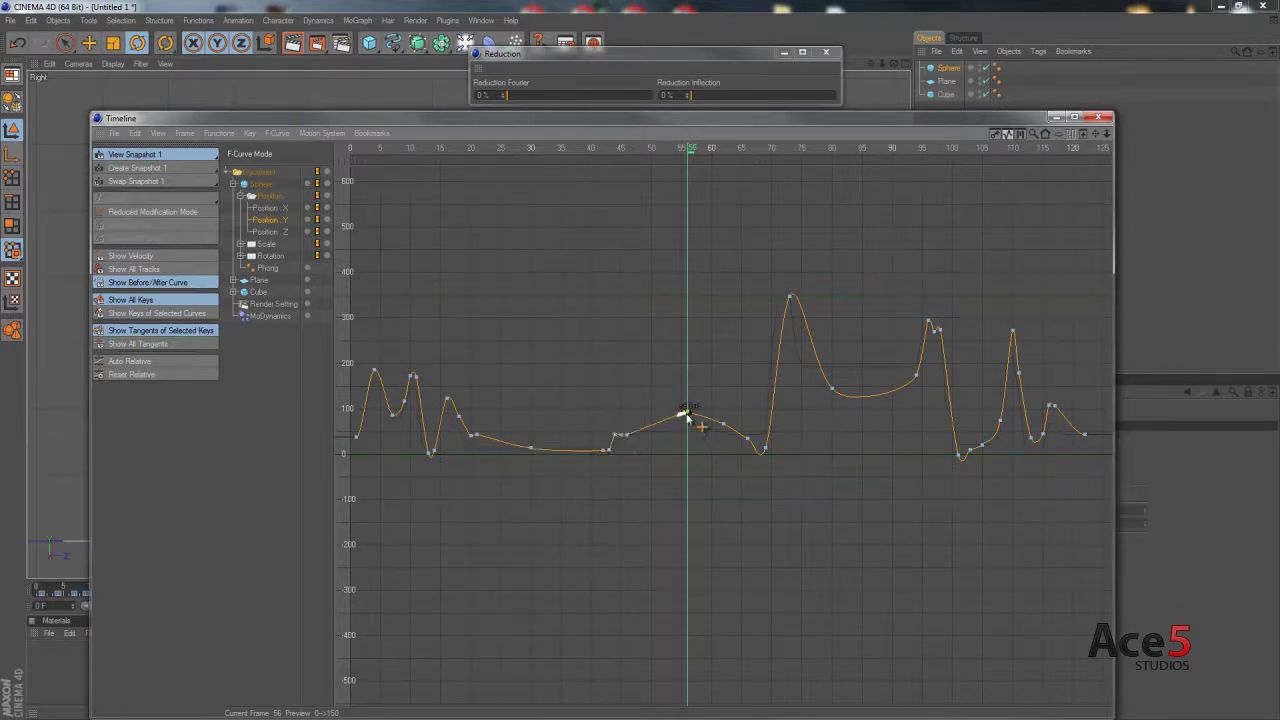
- Lower the Position Y keys around frames 55–66 to about 50 m and raise the frame 69 key to about 55 m
drag(686, 414, 722, 432)
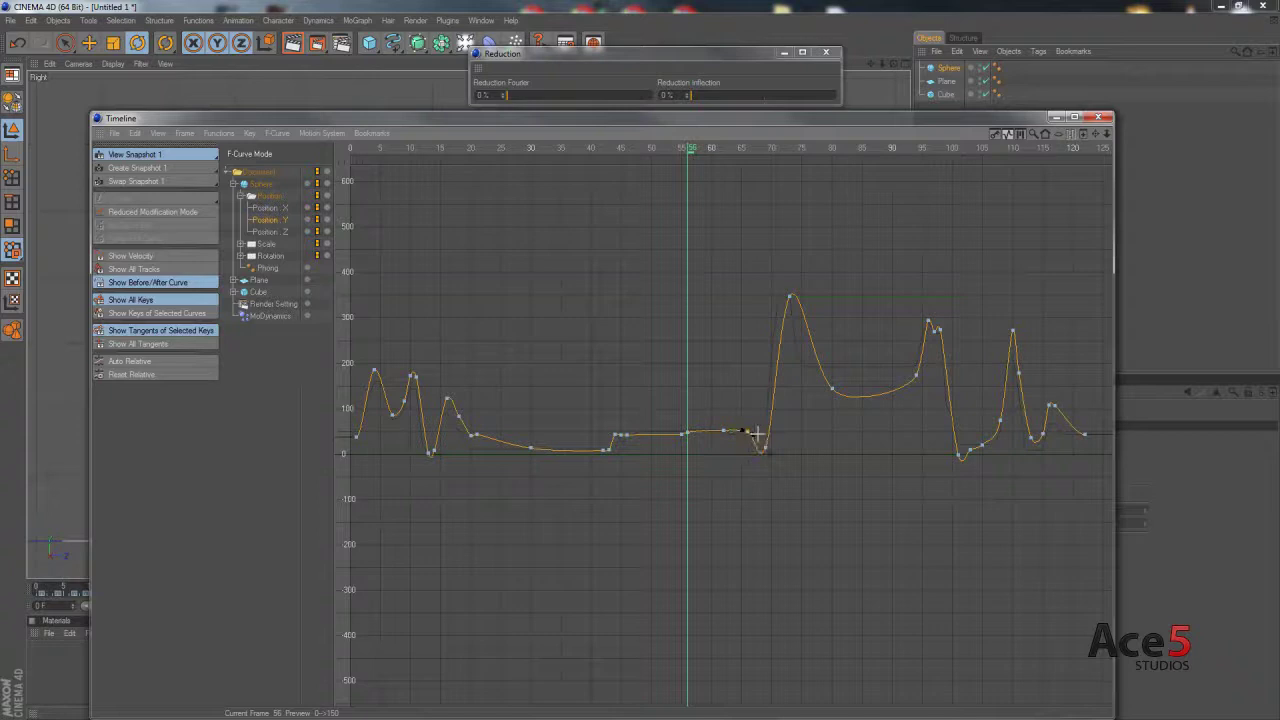
drag(765, 449, 765, 429)
- Rebuild the Position Y plateau between frames 75 and 94 at about 200 m by moving its end keys and flattening the tangents
drag(833, 388, 802, 368)
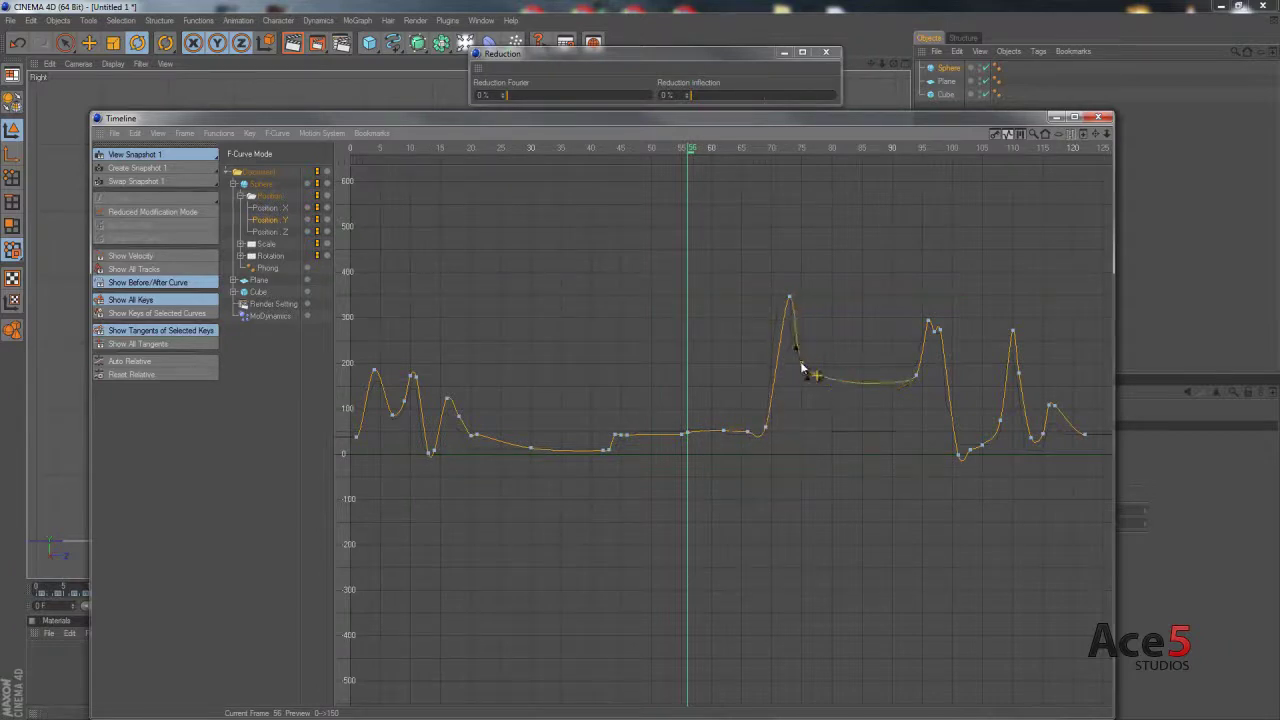
mouse_move(905, 350)
mouse_down()
mouse_move(924, 375)
mouse_move(913, 360)
mouse_up()
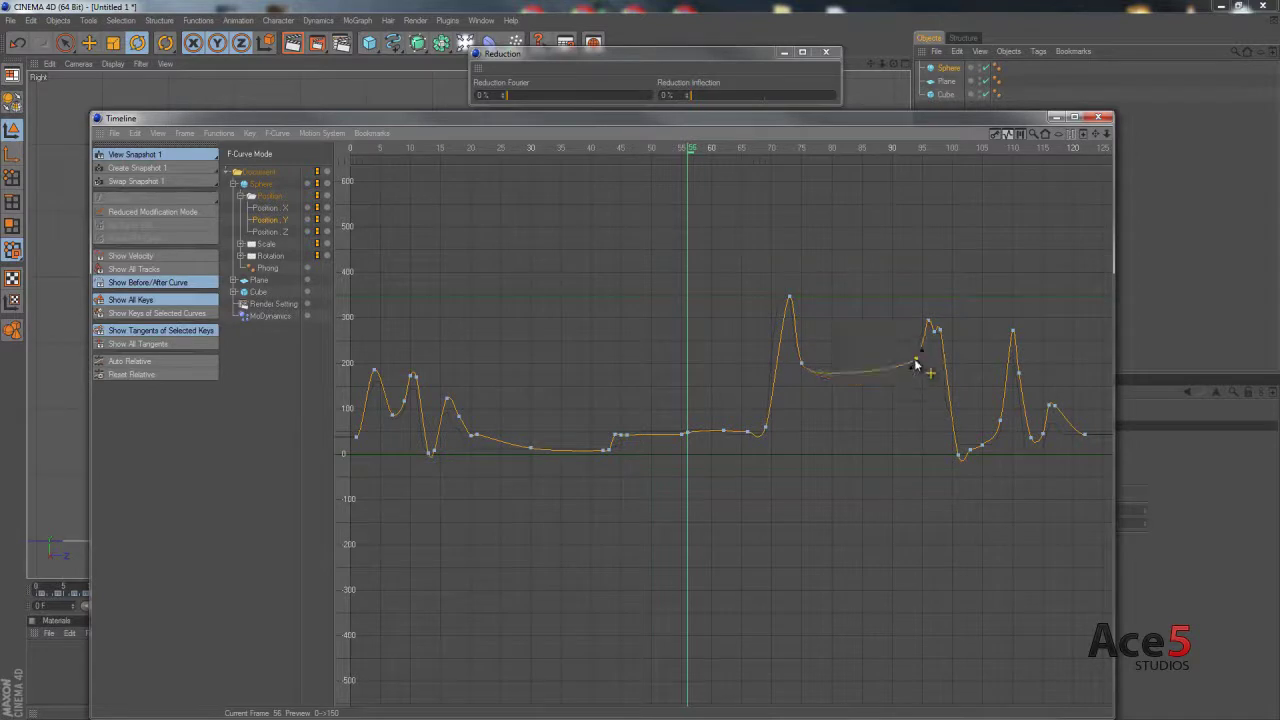
click(802, 366)
drag(807, 380, 913, 365)
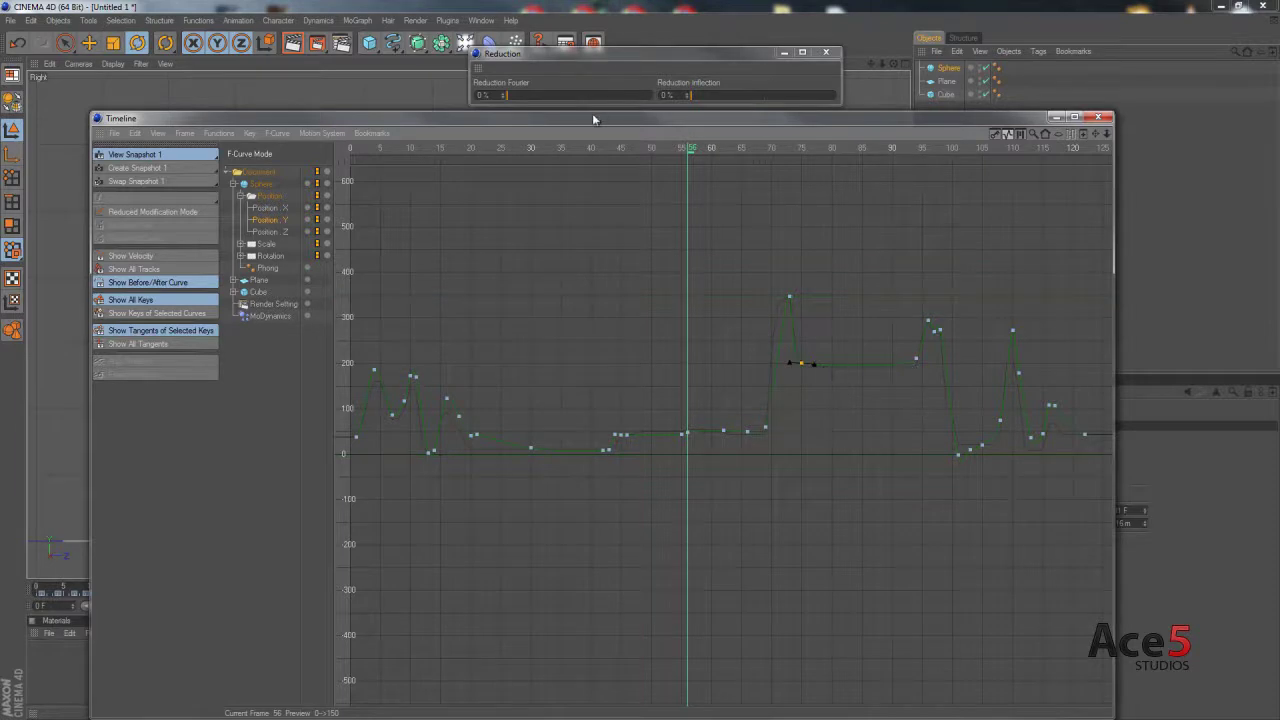
- Move the Timeline aside, show all four viewports, and return the animation to frame 0
drag(593, 118, 1279, 63)
middle_click(465, 362)
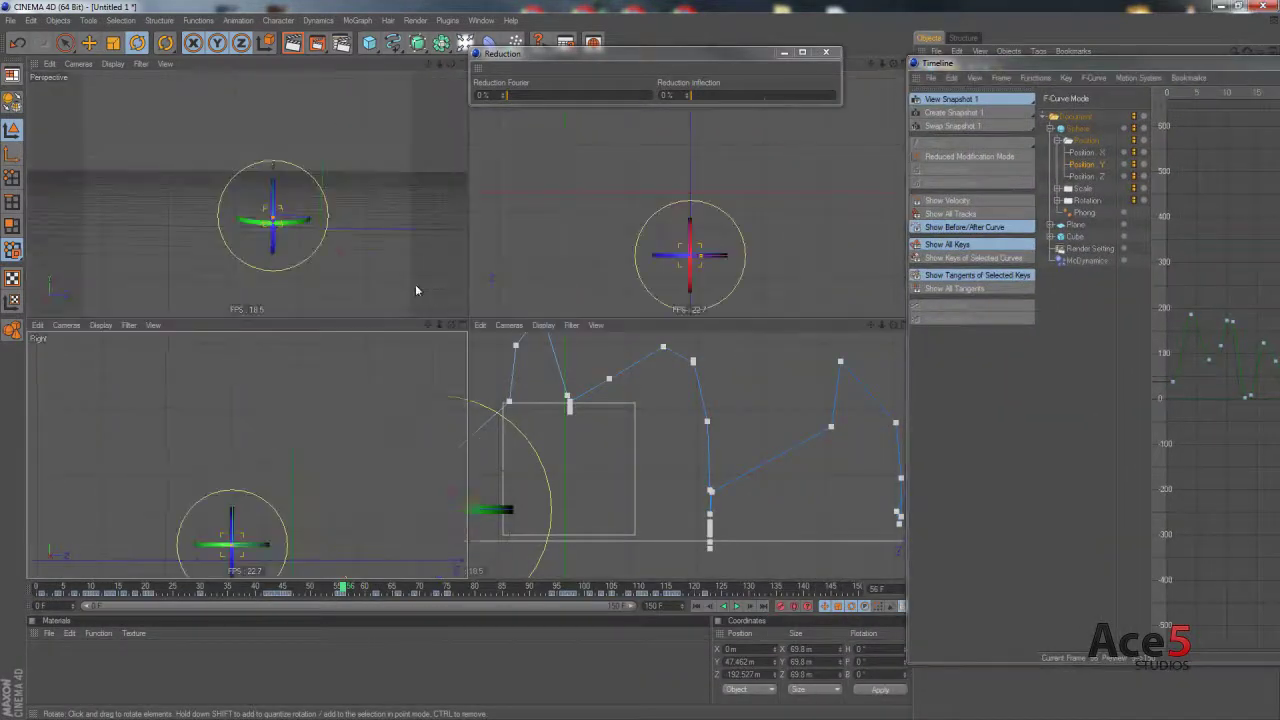
drag(97, 590, 36, 588)
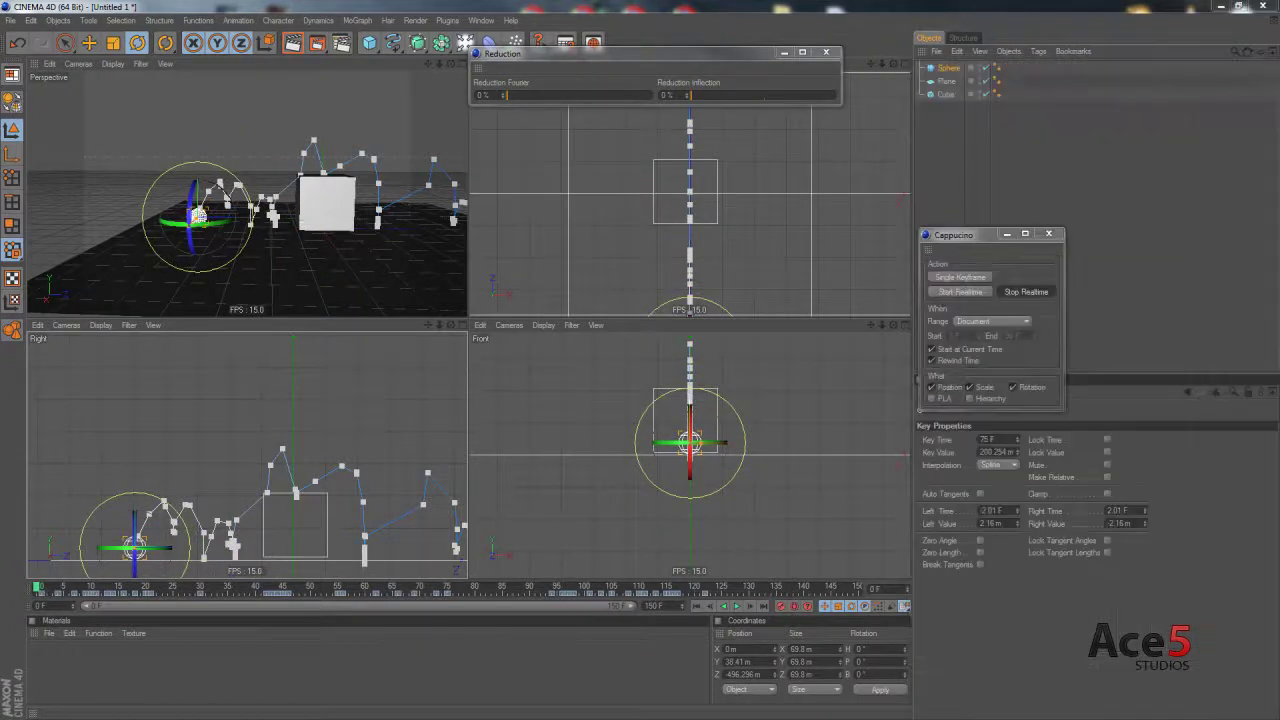
- Widen the viewport area, close the Reduction dialog, and play back the reduced animation with the sphere deselected
drag(912, 175, 1093, 176)
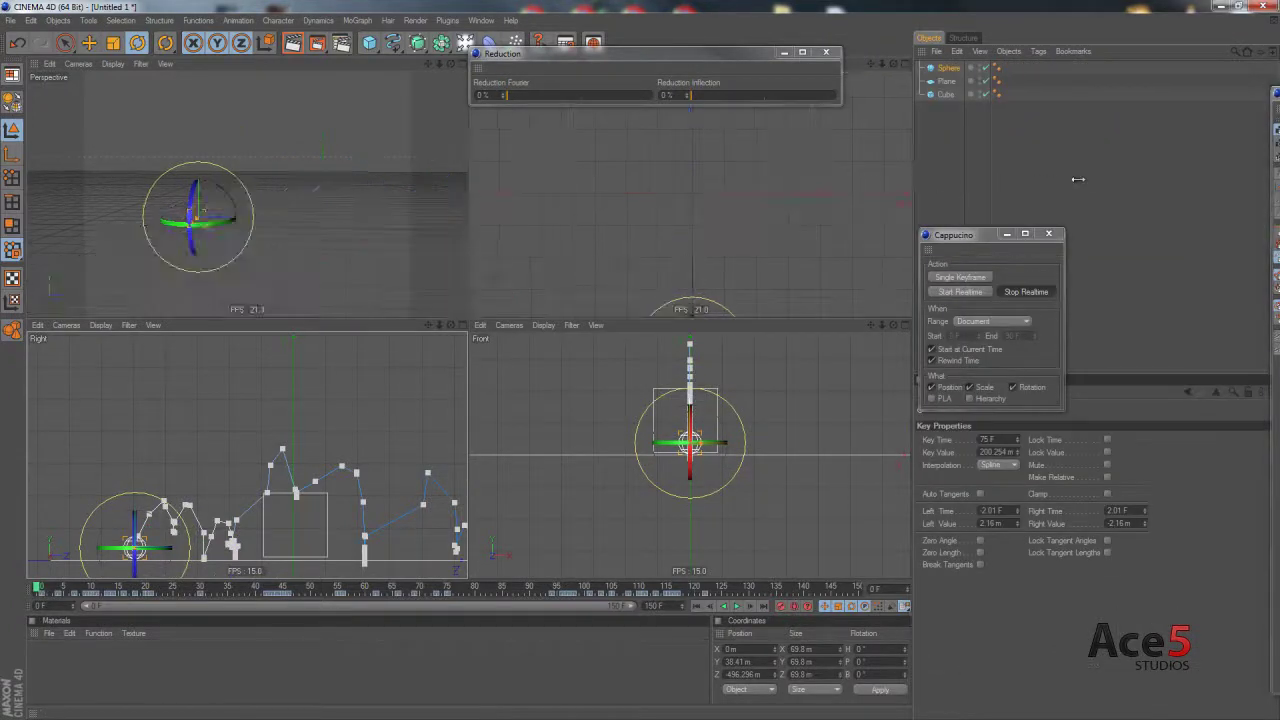
click(826, 52)
click(247, 185)
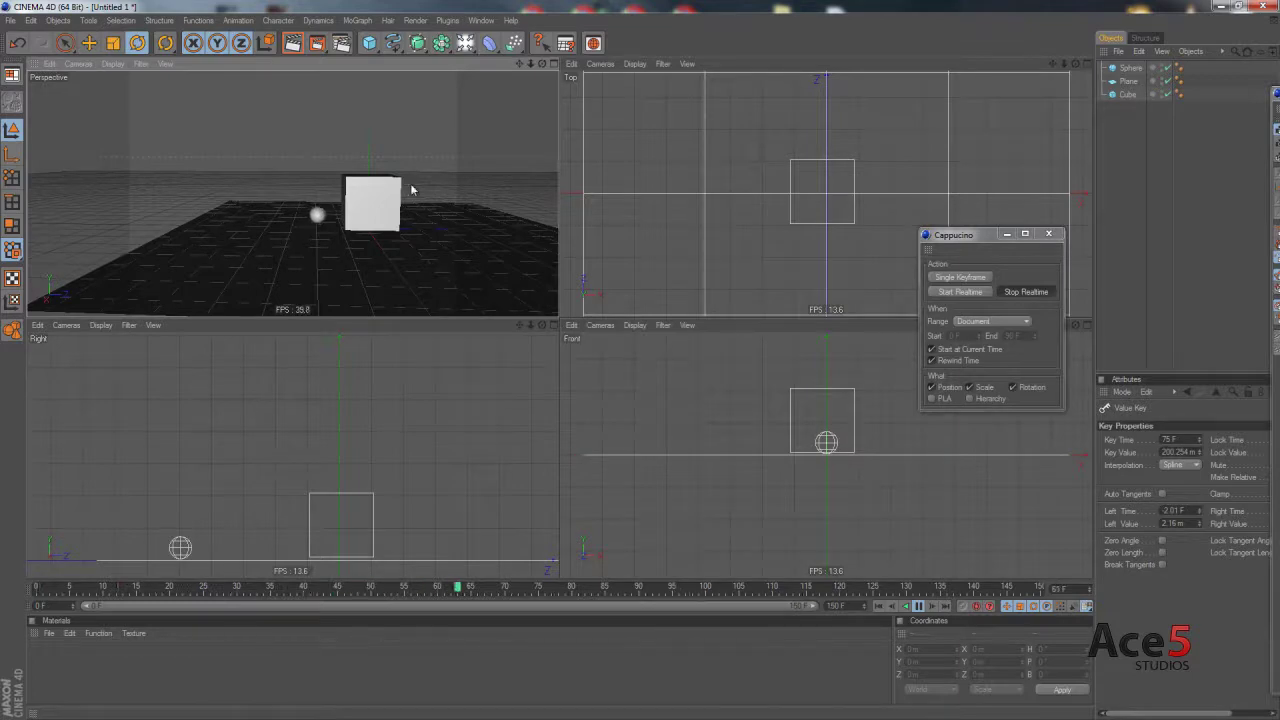
key(F8)
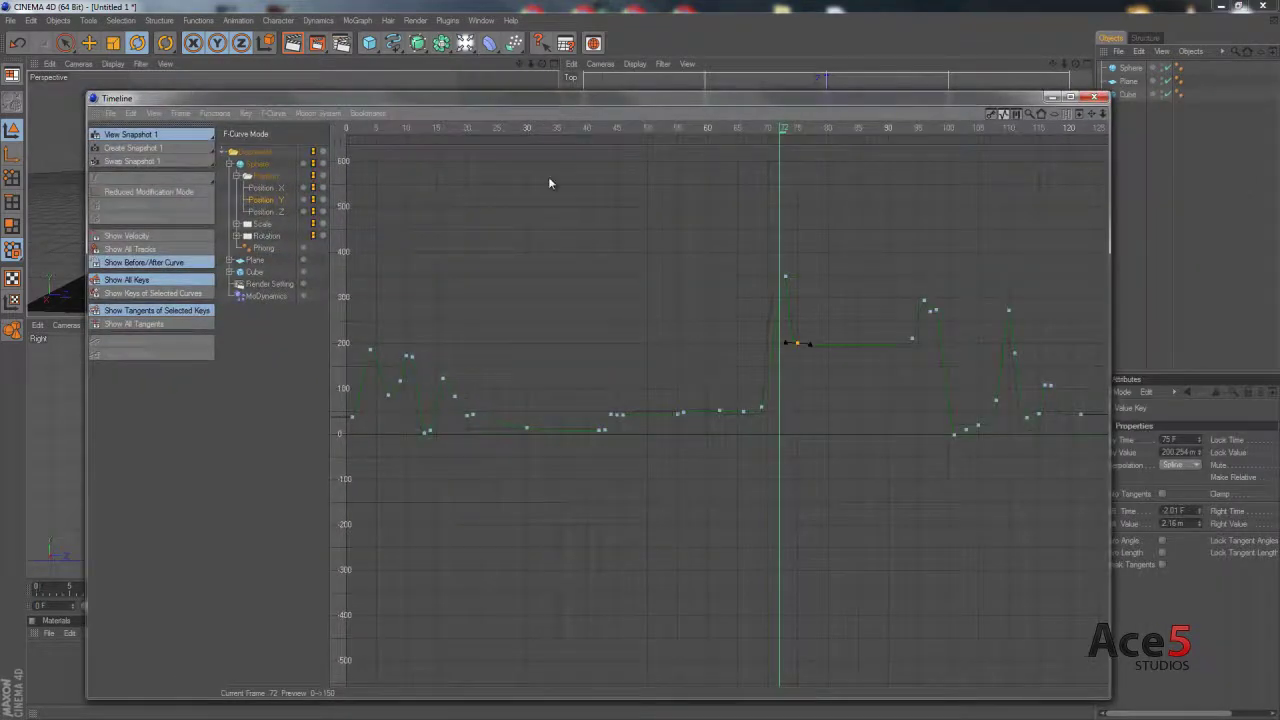
- Place the Timeline below the Perspective view and scrub to about frame 78 to inspect the sphere over the cube
drag(530, 91, 450, 391)
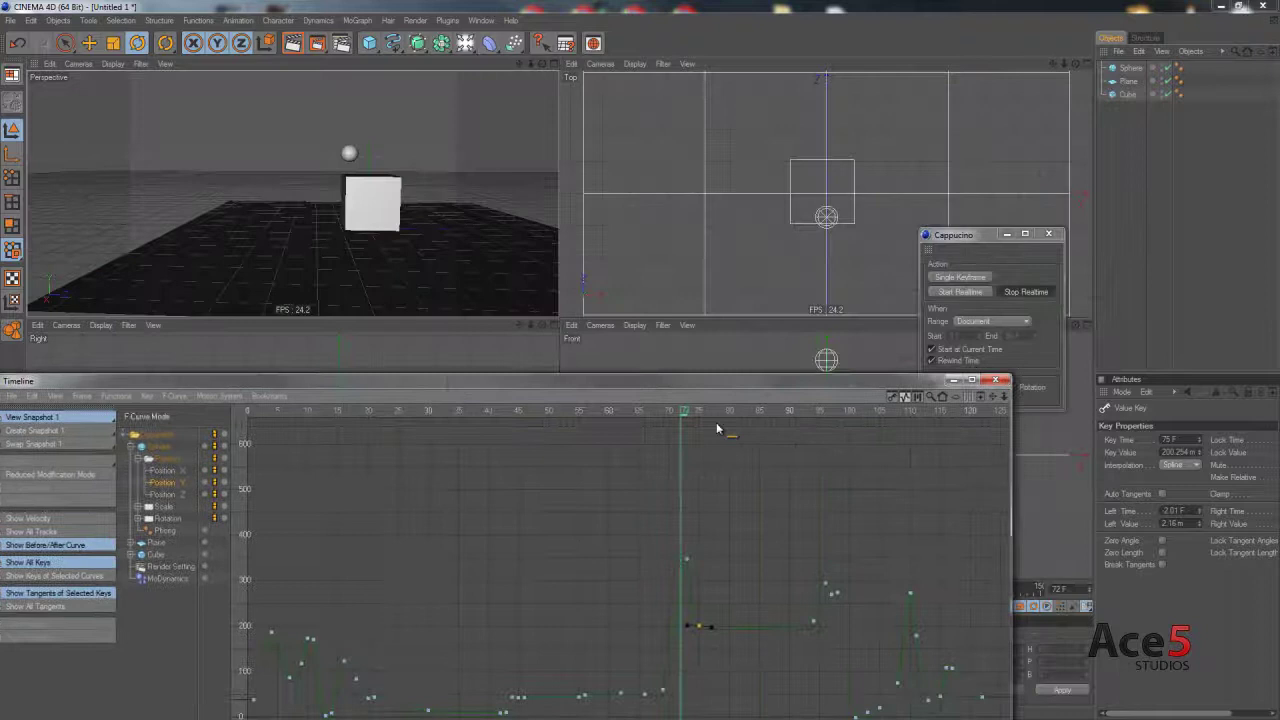
mouse_move(720, 428)
mouse_down()
mouse_move(731, 423)
mouse_move(718, 421)
mouse_up()
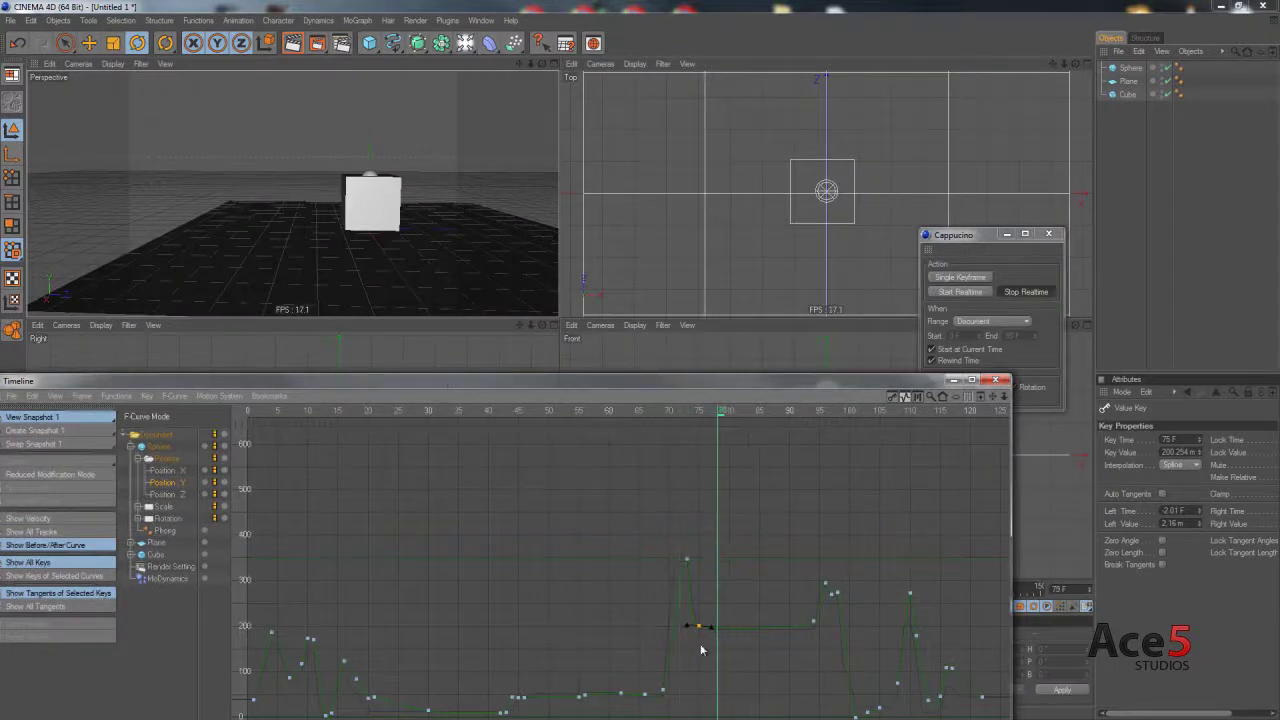
- Raise the Position Y plateau between frames 75 and 94 to about 240 m and move the preceding peak key to frame 71 at about 399 m
drag(680, 645, 818, 607)
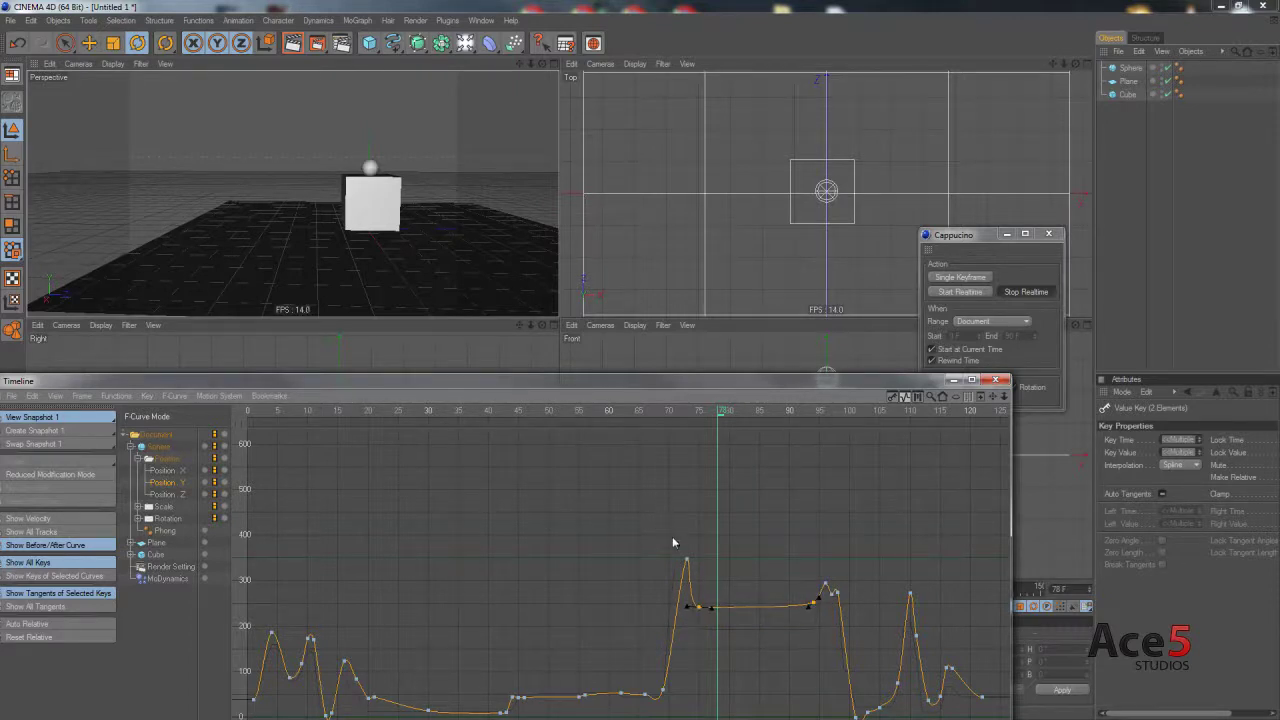
drag(719, 580, 719, 580)
drag(697, 407, 677, 408)
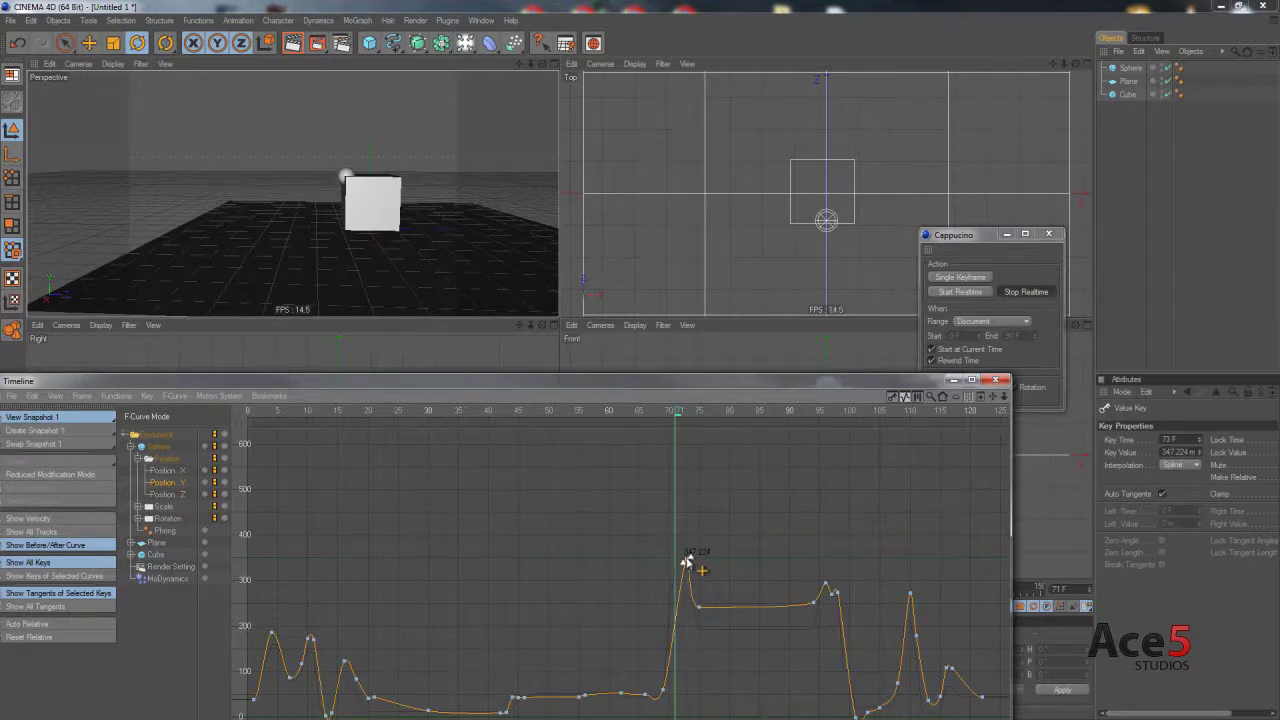
drag(686, 563, 692, 523)
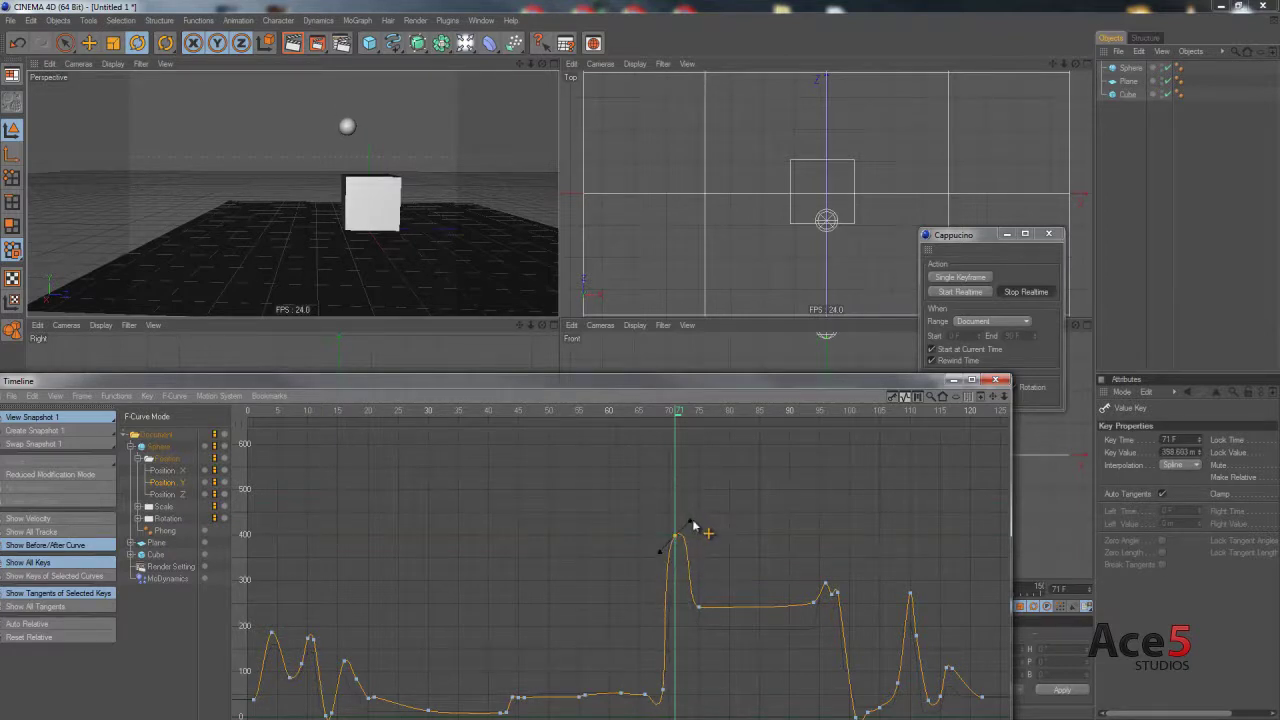
drag(676, 420, 345, 505)
- Switch the Timeline to Key Mode, select all of the sphere's keys, and stretch them to end at frame 175
key(space)
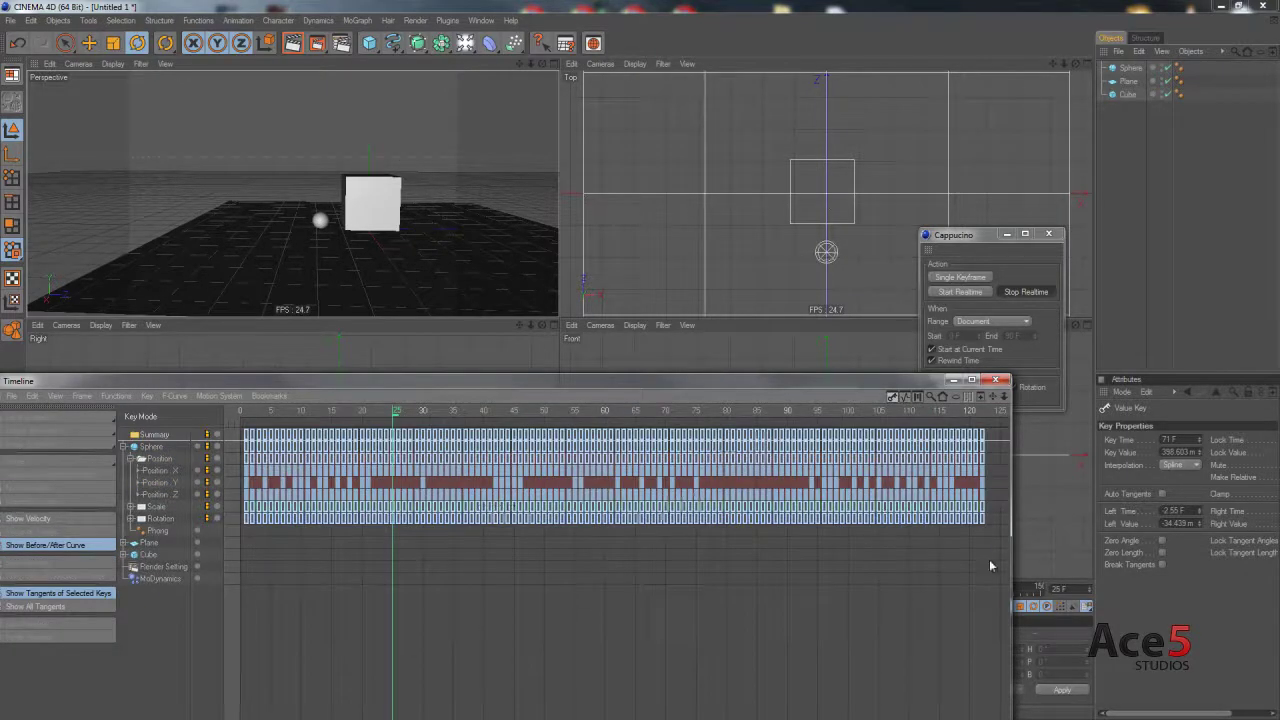
scroll(990, 567, down, 5)
drag(962, 588, 386, 414)
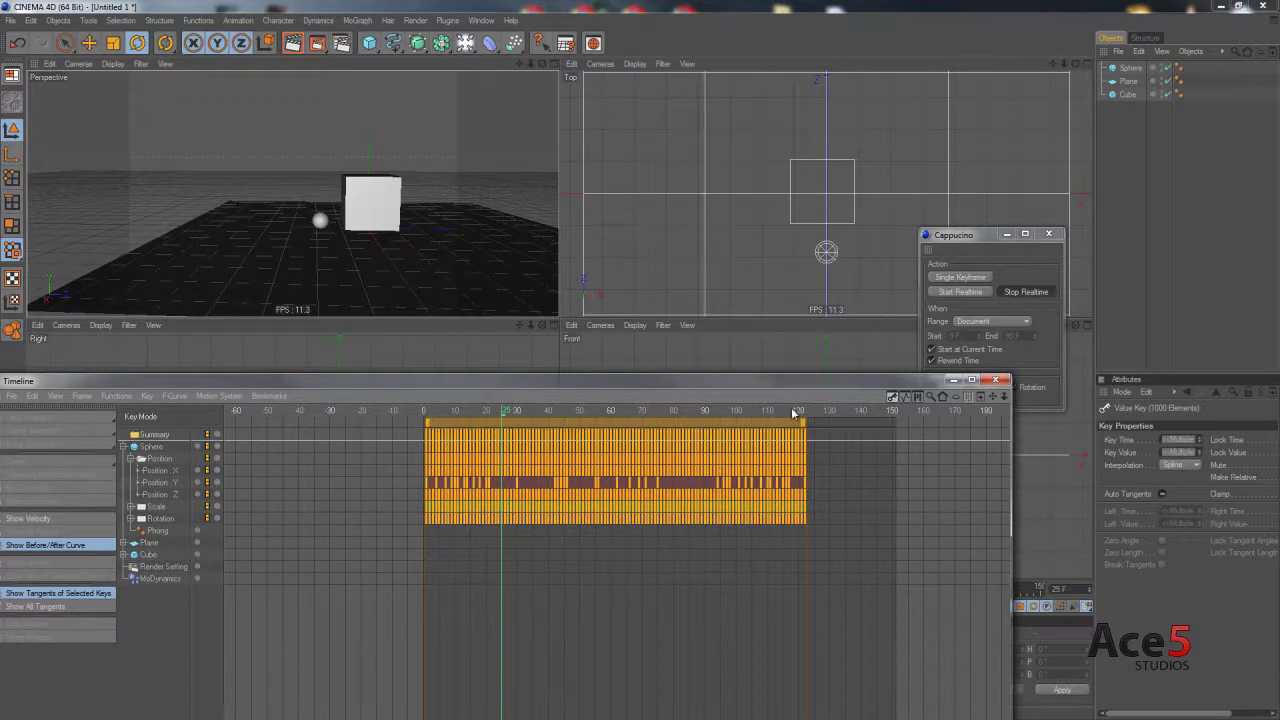
drag(802, 426, 969, 424)
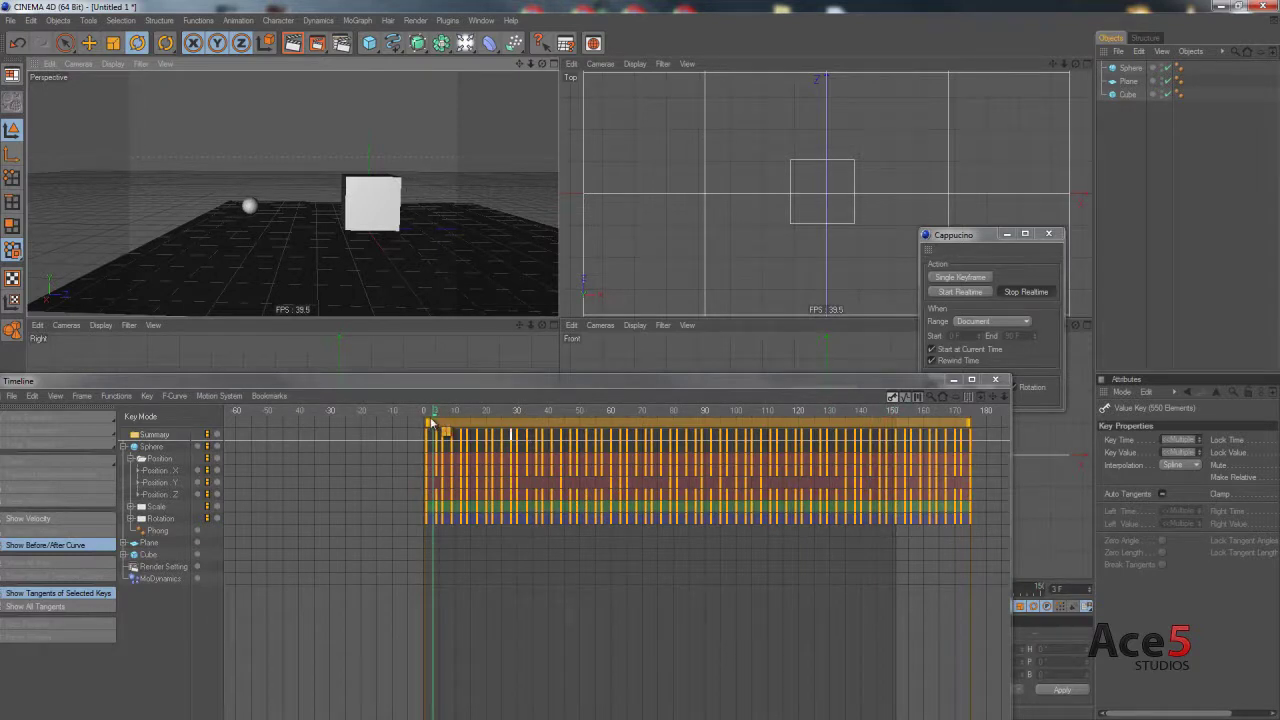
- Scrub the slowed animation to frame 74 to review the sphere's motion, and move the Timeline up over the viewports
drag(431, 413, 659, 453)
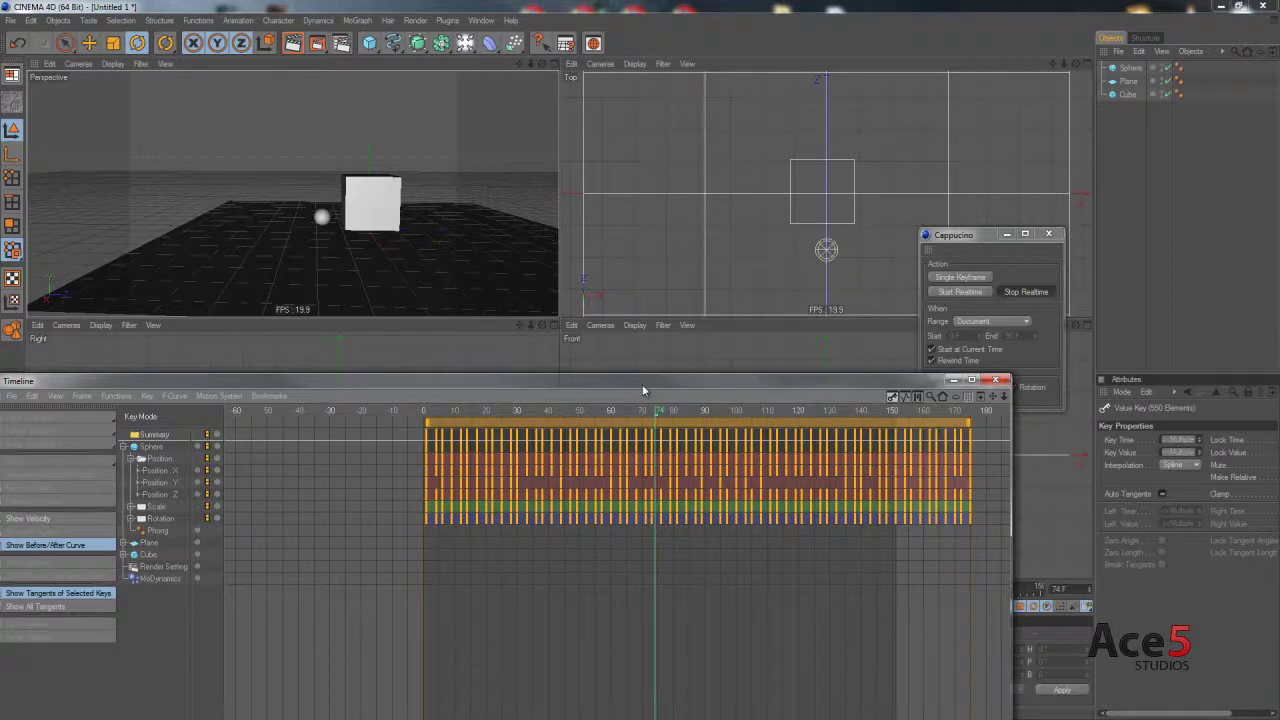
drag(643, 391, 1279, 94)
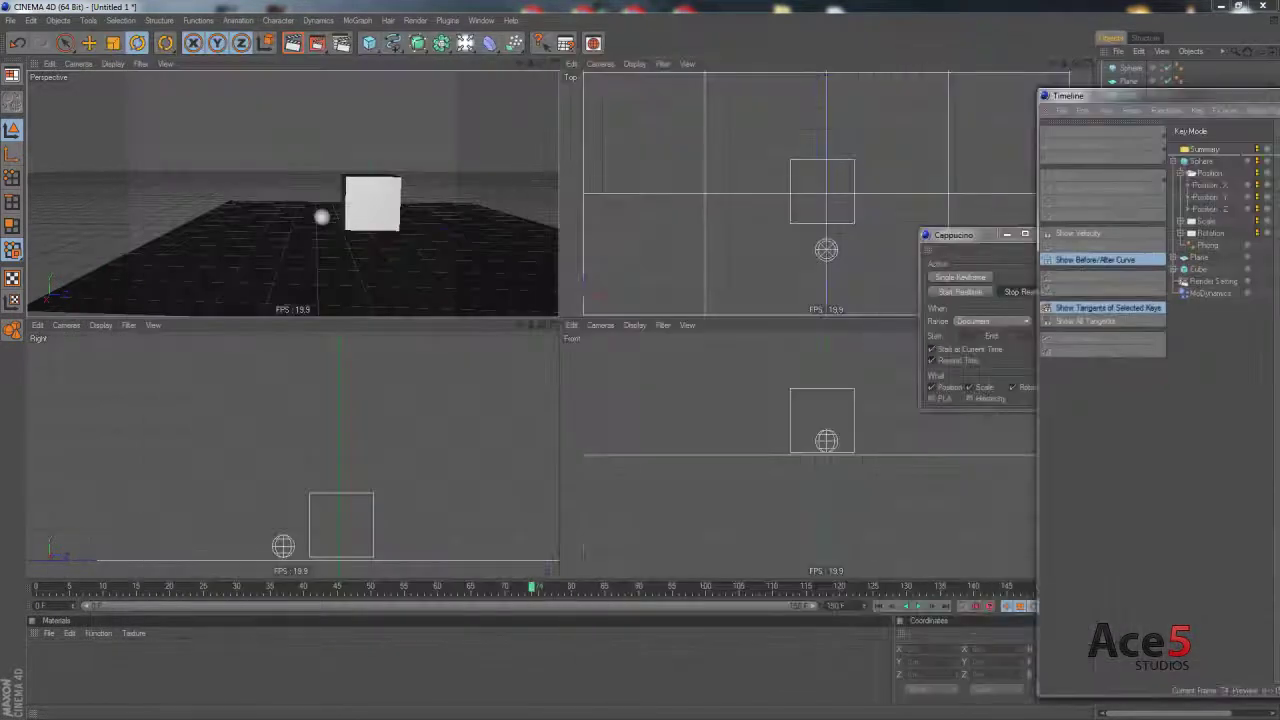
drag(1279, 96, 762, 82)
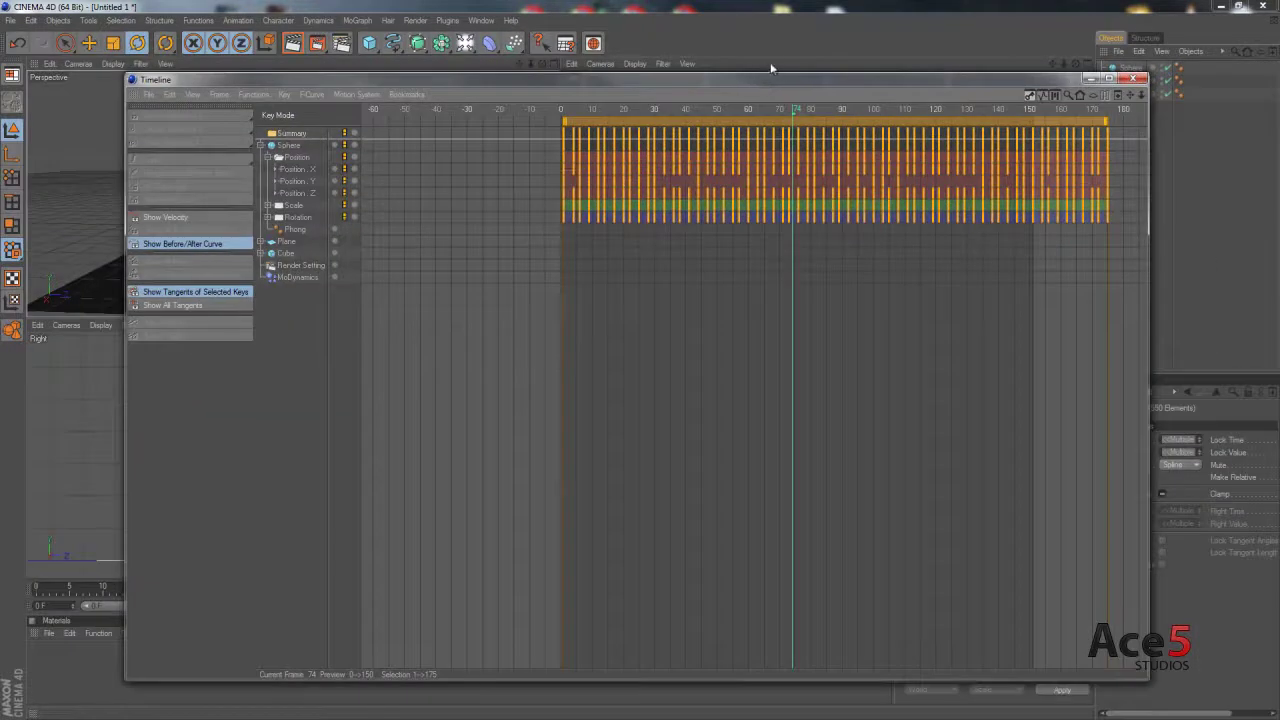